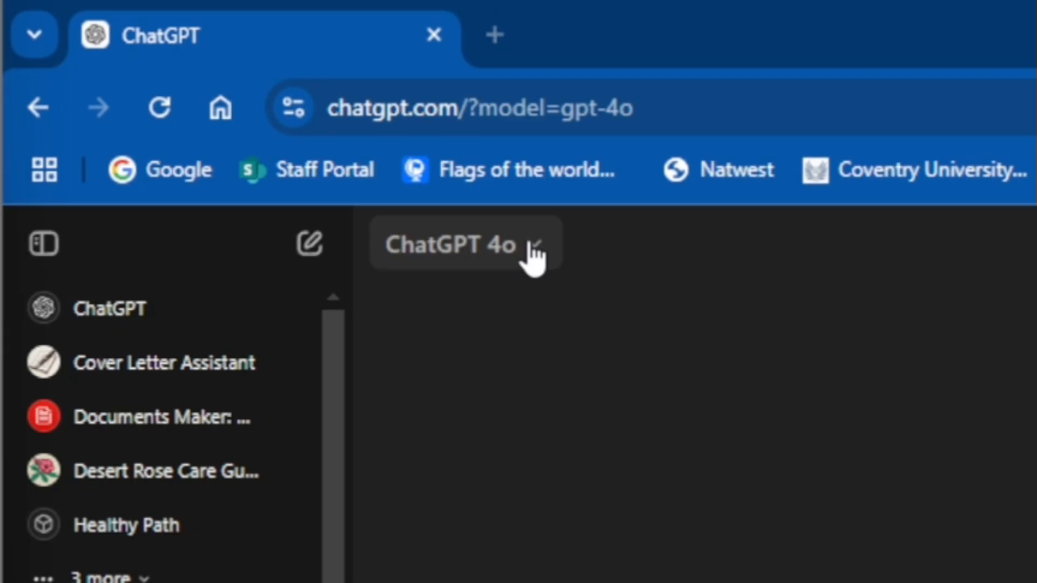
Step: Switch the model to GPT-4o with canvas and request a fully referenced 1200-word UK English blog on the growth and popularity of large language models
click(533, 254)
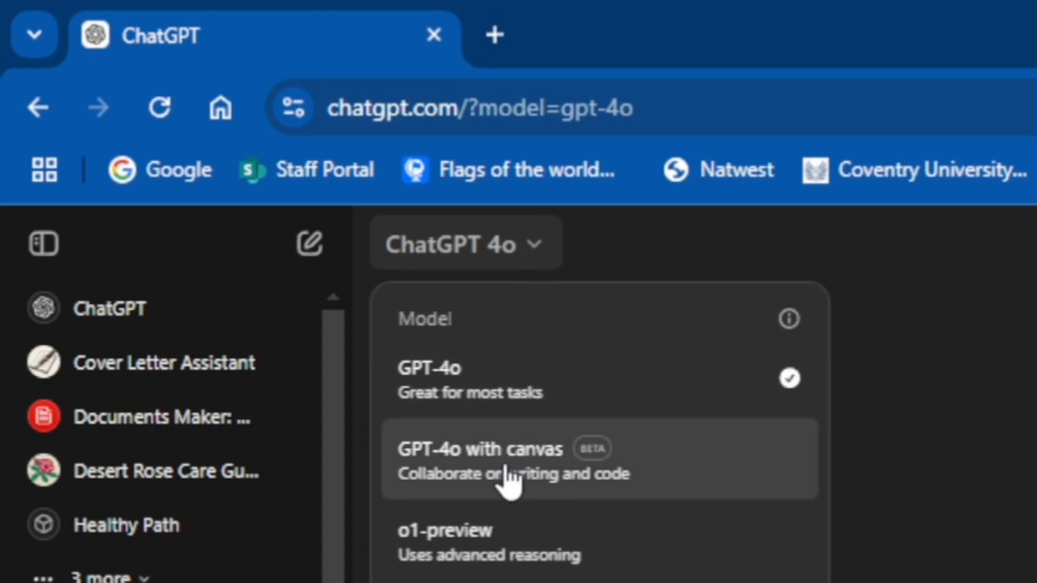
click(508, 478)
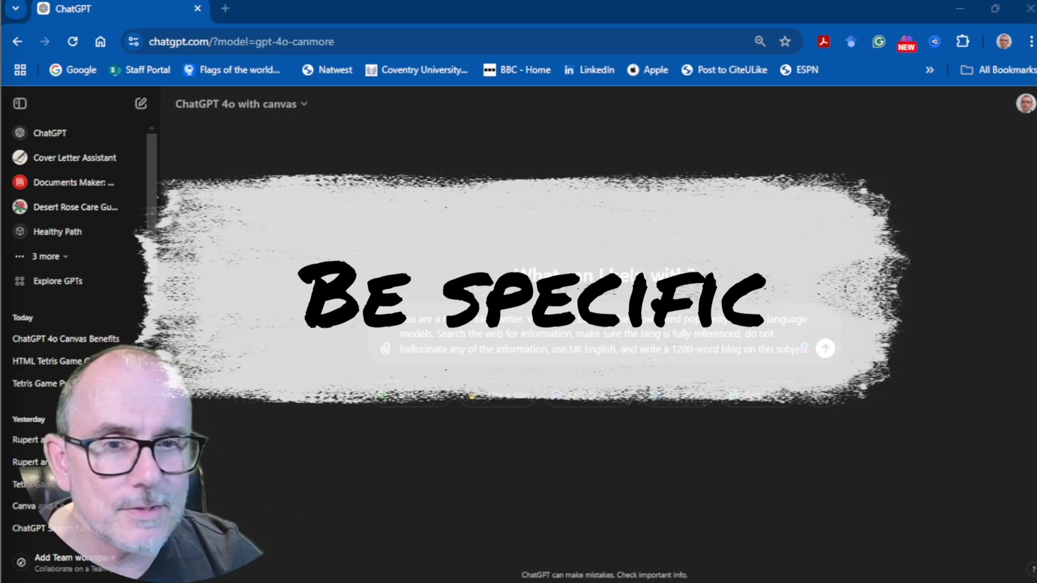
key(Return)
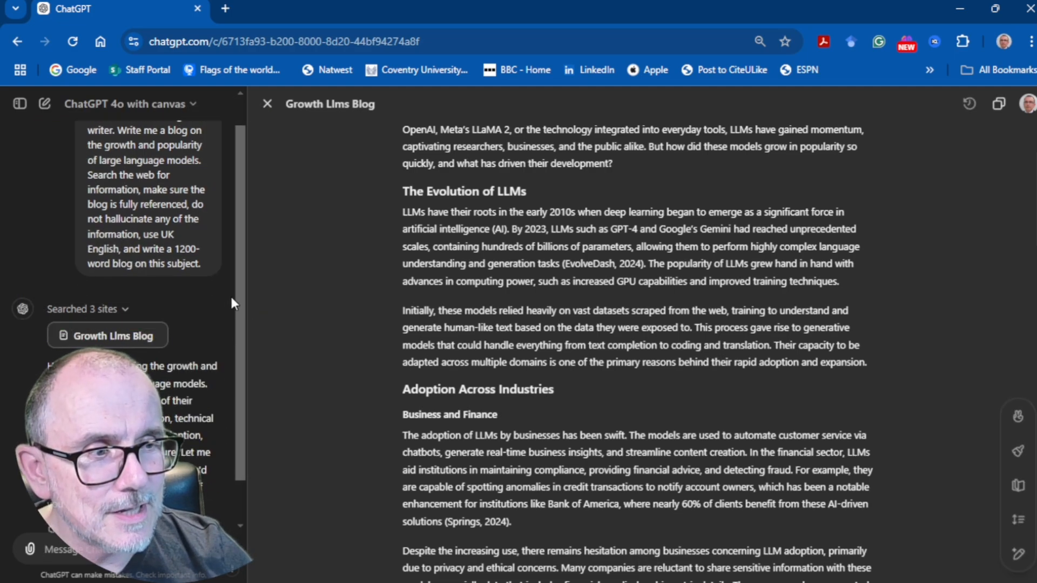
drag(238, 291, 225, 384)
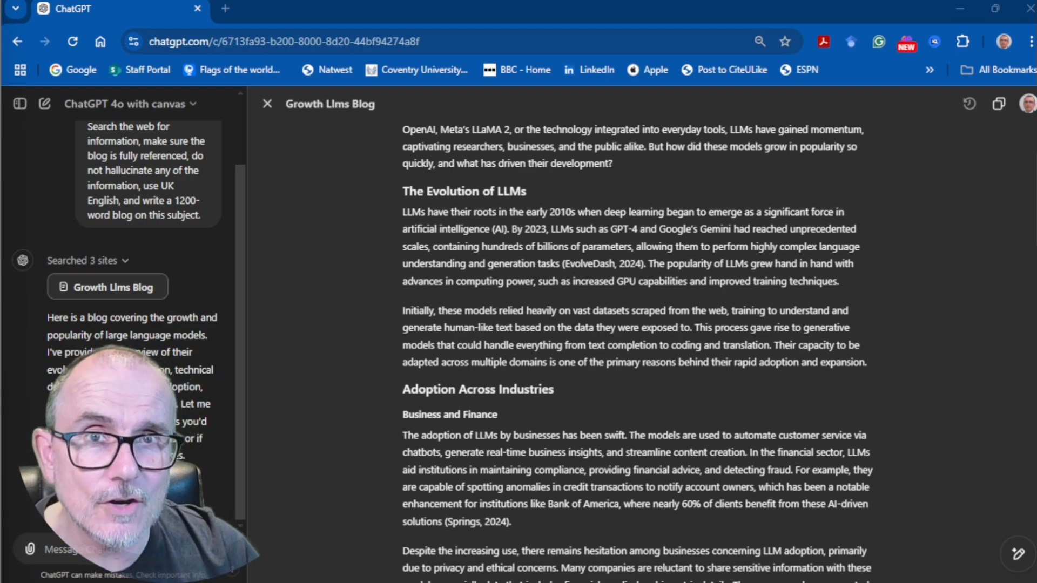
Step: For the blog's opening sentence, ask ChatGPT "Please add in examples of where LLMs are impacting industries"
scroll(422, 172, up, 3)
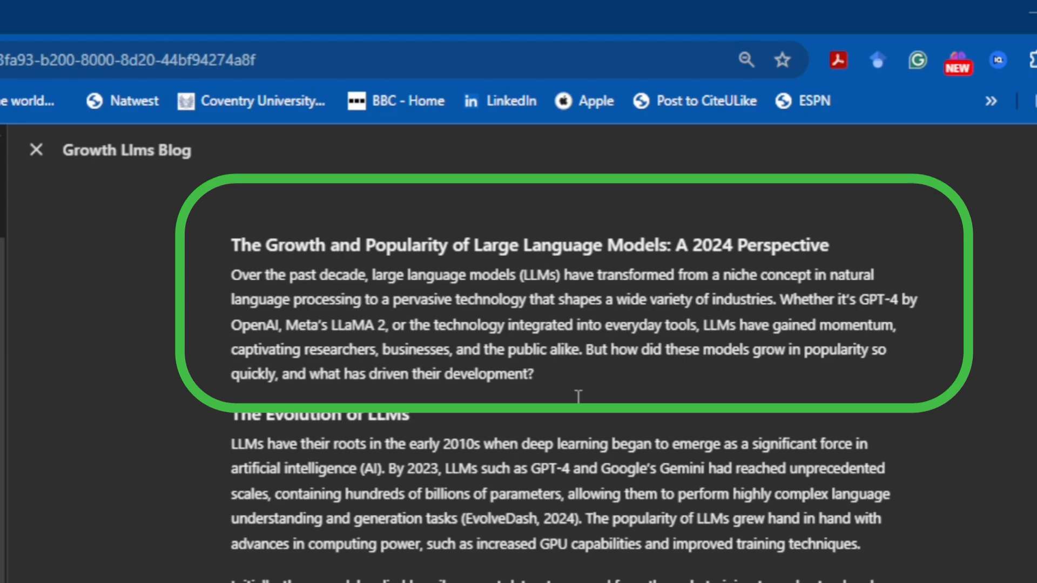
drag(774, 300, 344, 277)
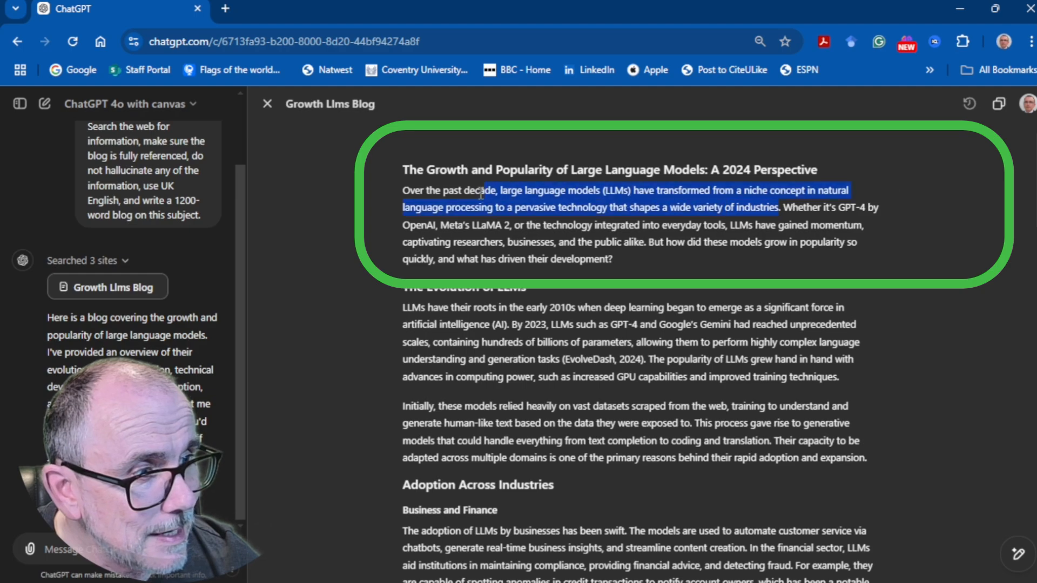
drag(481, 192, 400, 192)
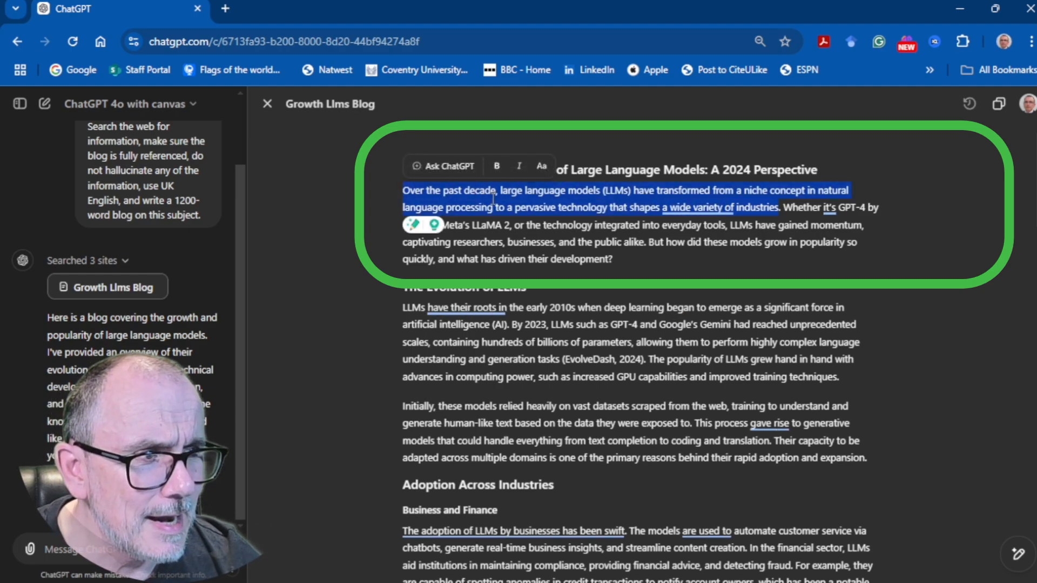
click(442, 166)
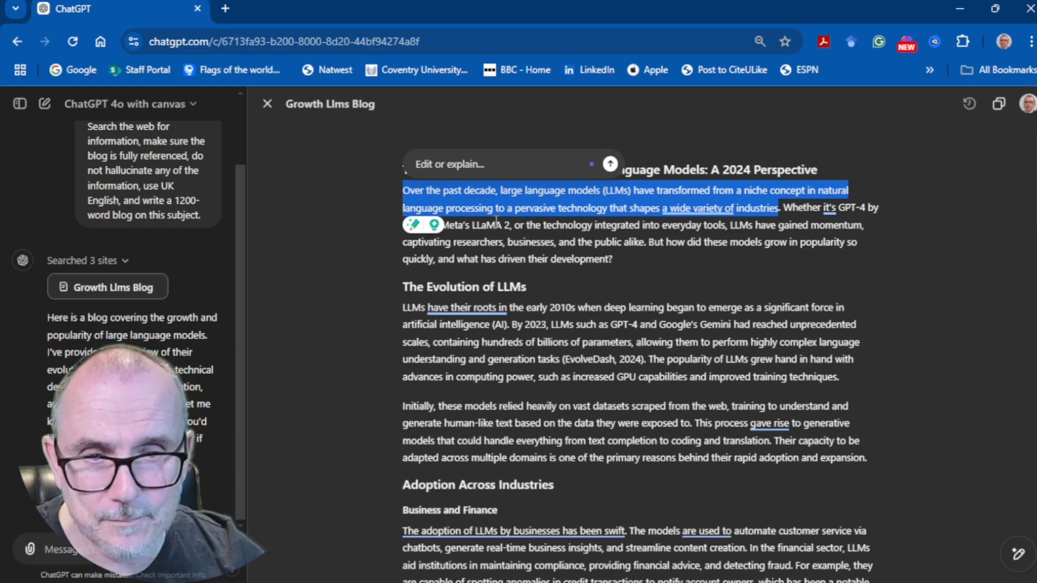
text(Please add in examples of where LLMs are impacting industries)
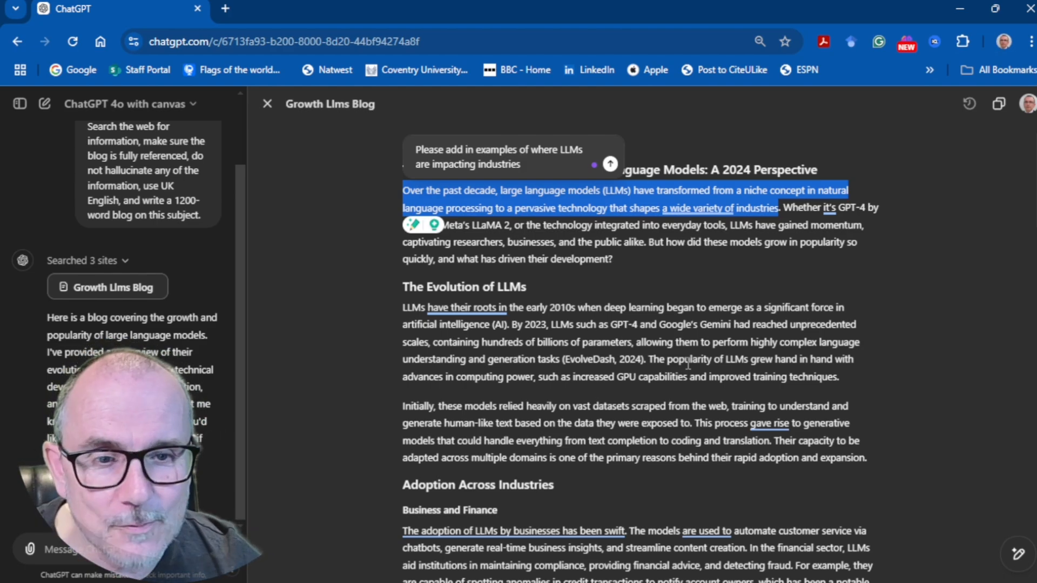
click(610, 164)
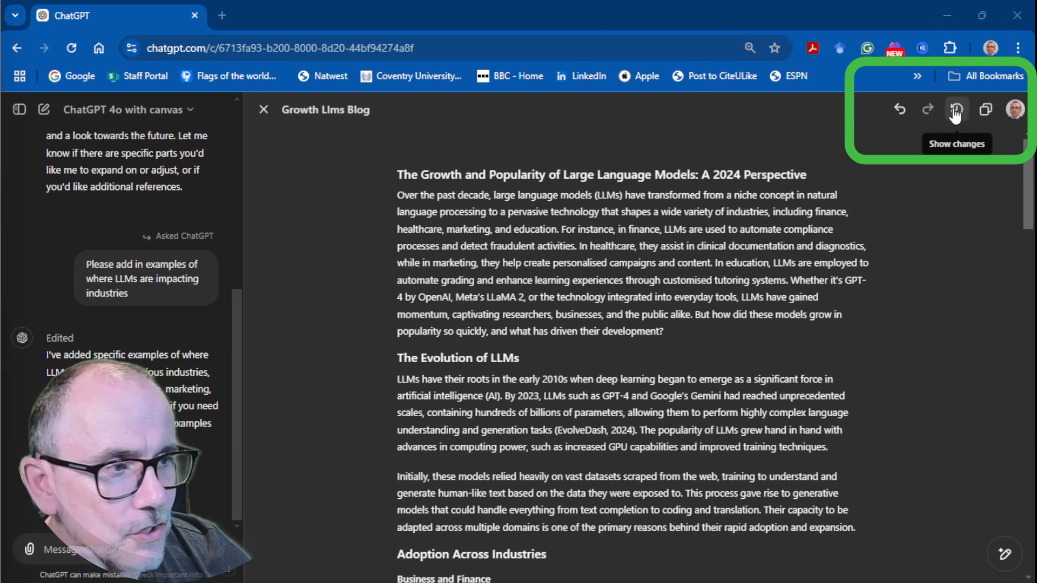
Step: Examine the tracked changes and the blog's previous version, return to the latest version and show its changes again
click(956, 113)
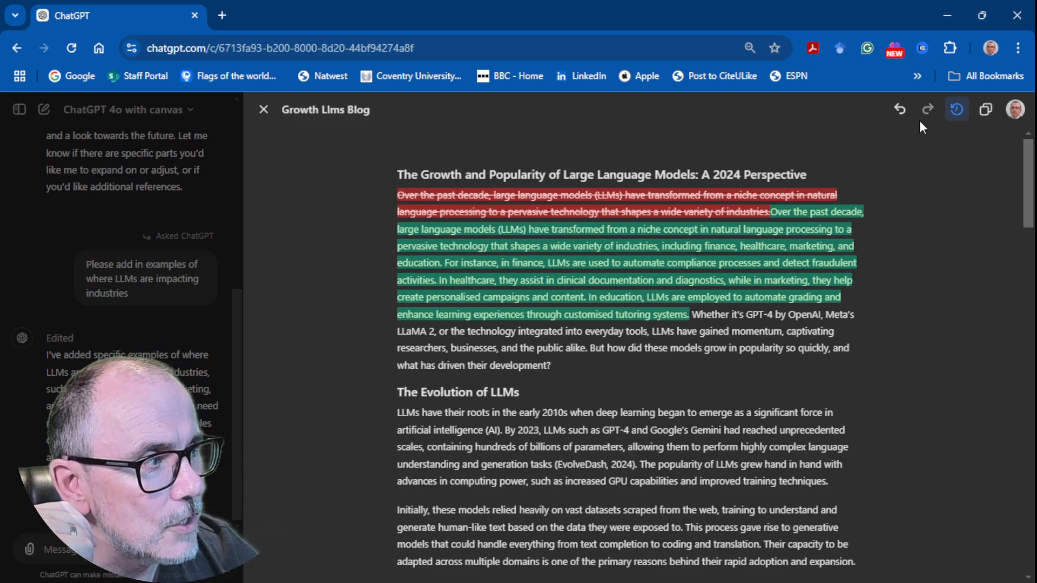
click(900, 109)
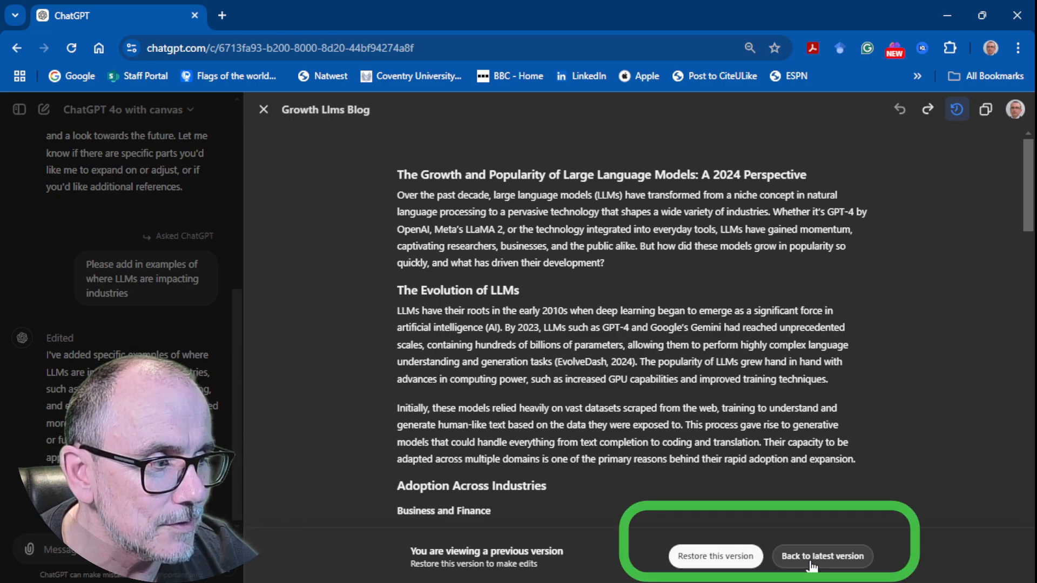
click(811, 562)
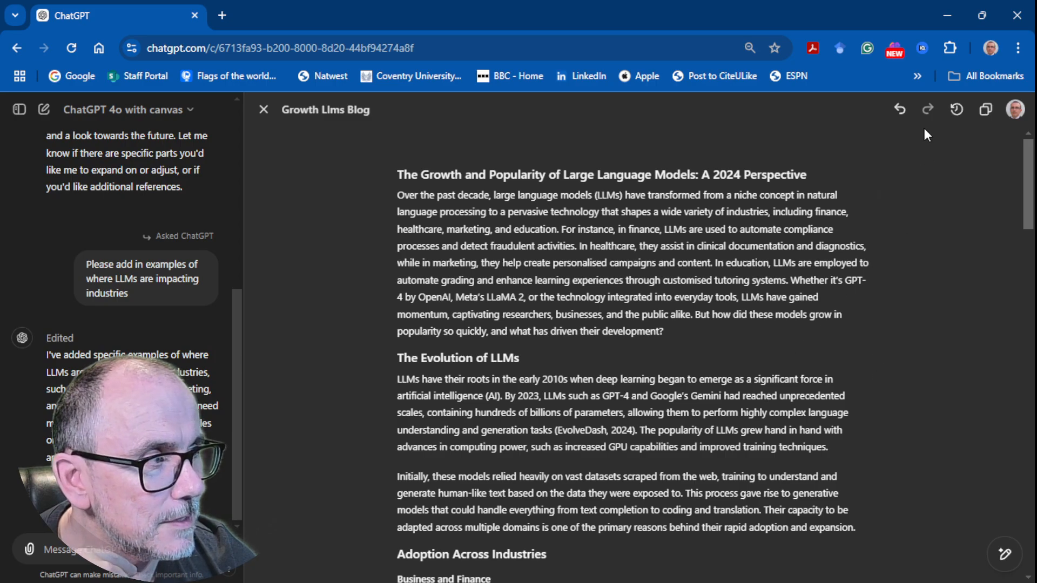
click(956, 109)
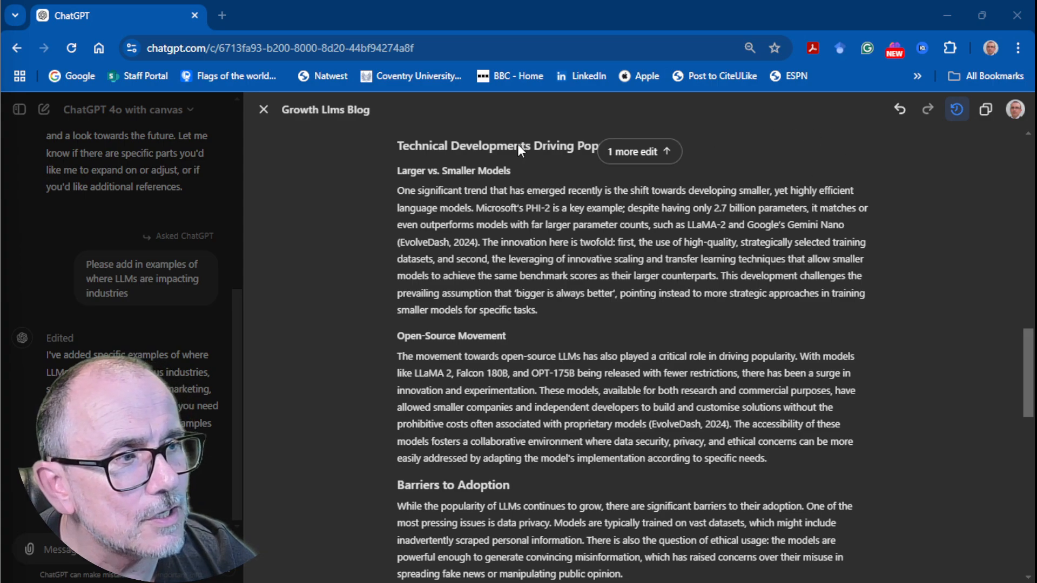
Step: Move the whole Open-Source Movement section, heading included, above the Larger vs. Smaller Models section
scroll(526, 163, up, 2)
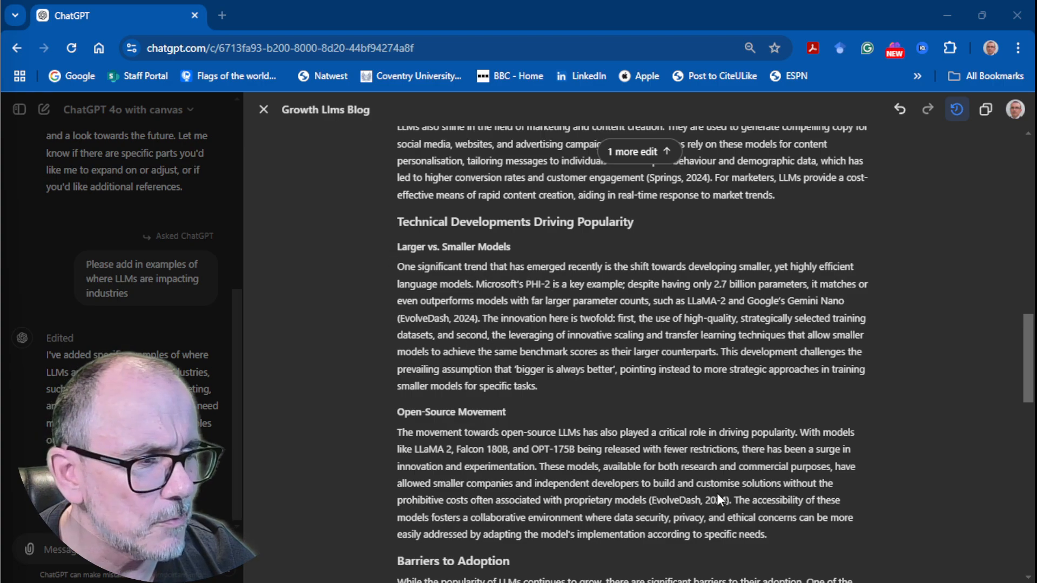
drag(778, 535, 400, 417)
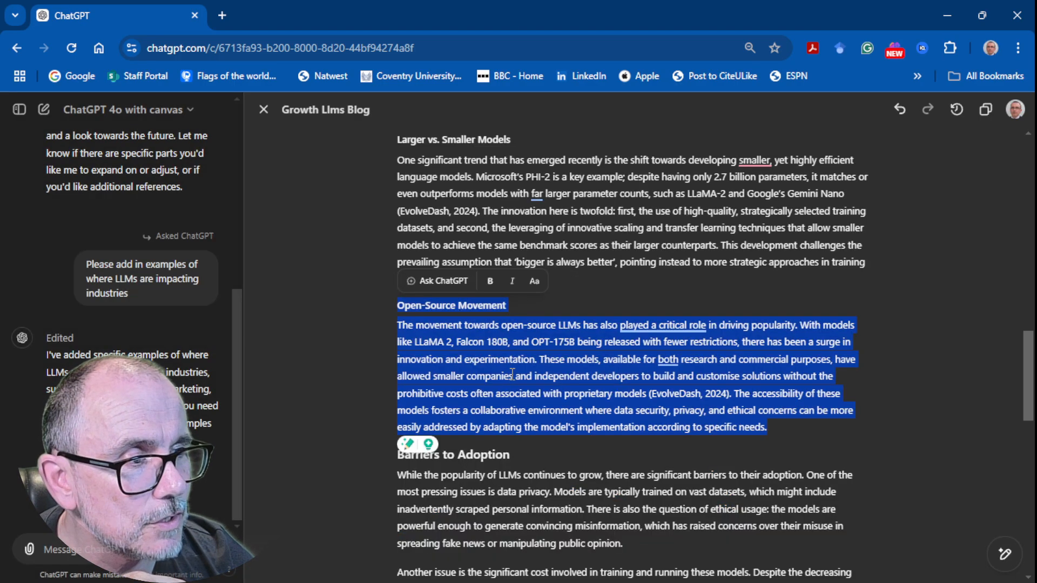
mouse_move(507, 371)
mouse_down()
mouse_move(507, 105)
mouse_move(519, 439)
mouse_move(506, 401)
mouse_move(502, 429)
mouse_move(504, 417)
mouse_move(520, 468)
mouse_move(515, 416)
mouse_up()
scroll(524, 406, down, 3)
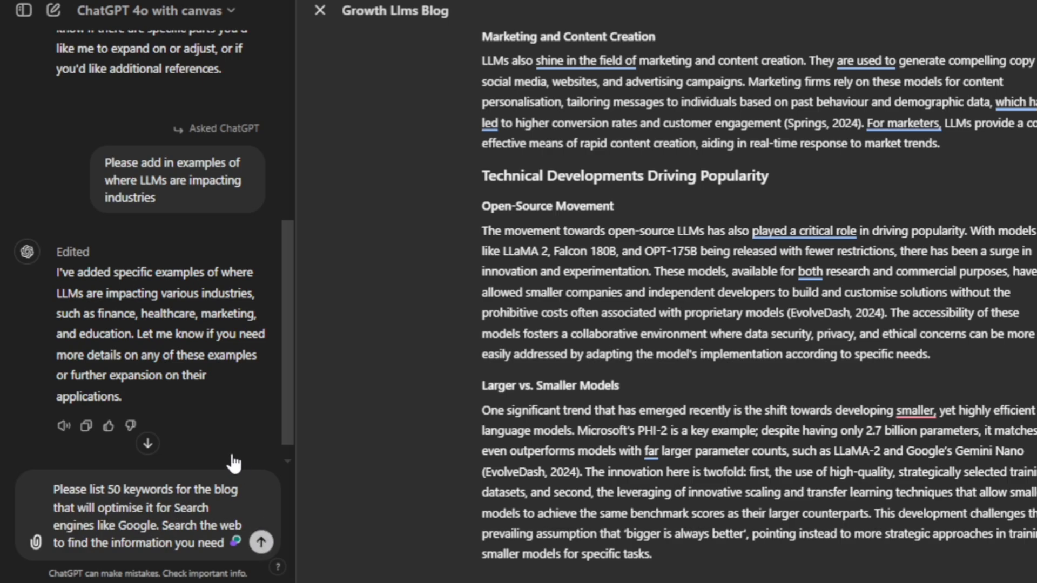
Step: Request 50 web-researched keywords to optimise the blog for search engines like Google, and read through the resulting list
key(Return)
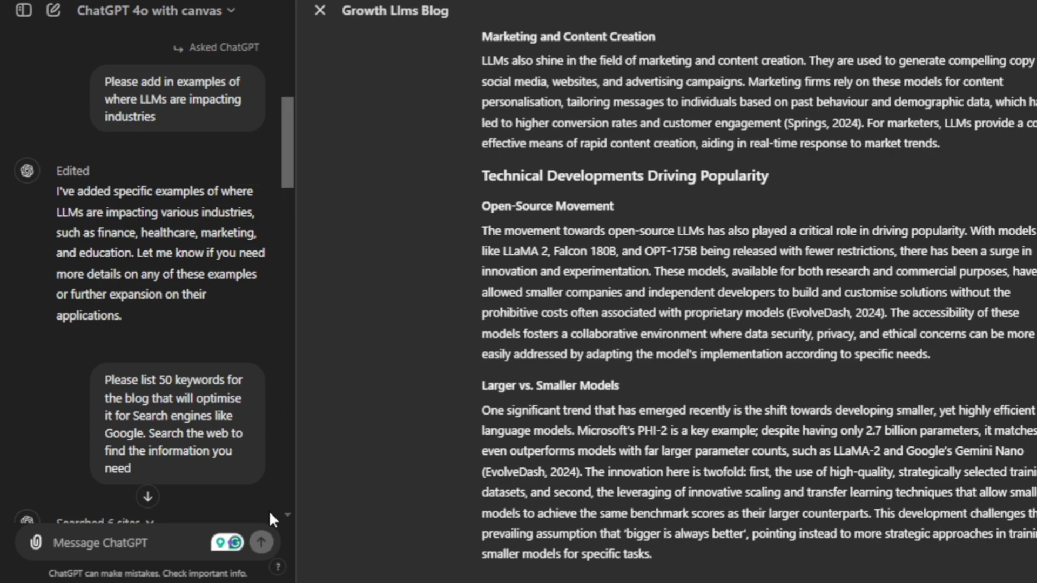
scroll(283, 511, down, 5)
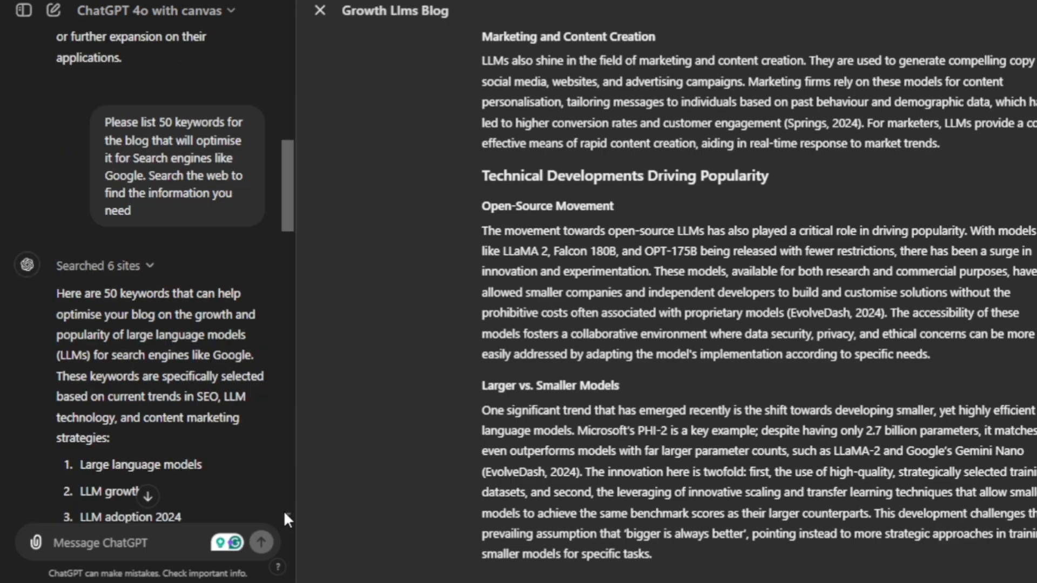
scroll(284, 510, down, 3)
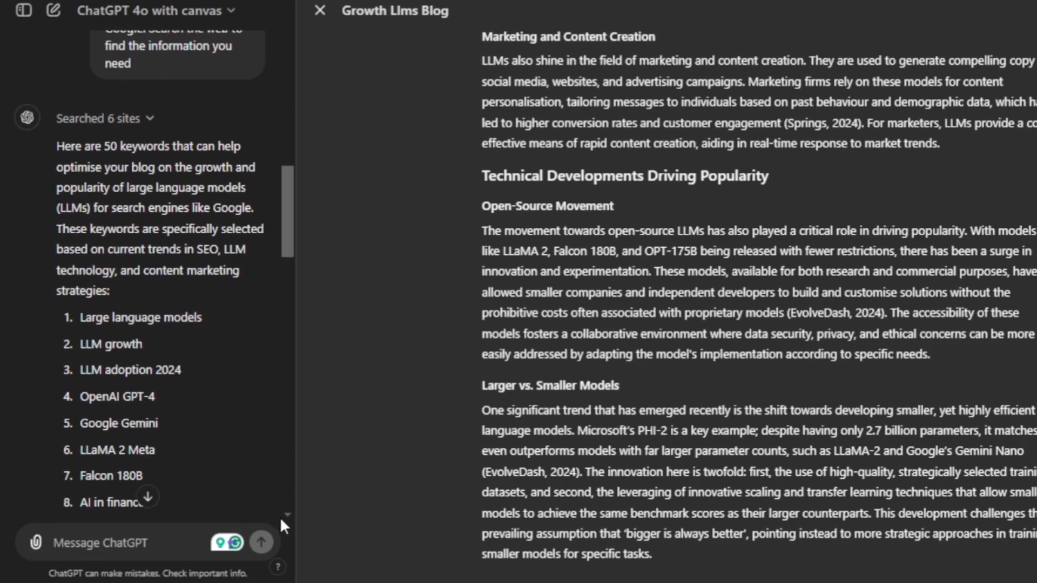
scroll(287, 510, down, 6)
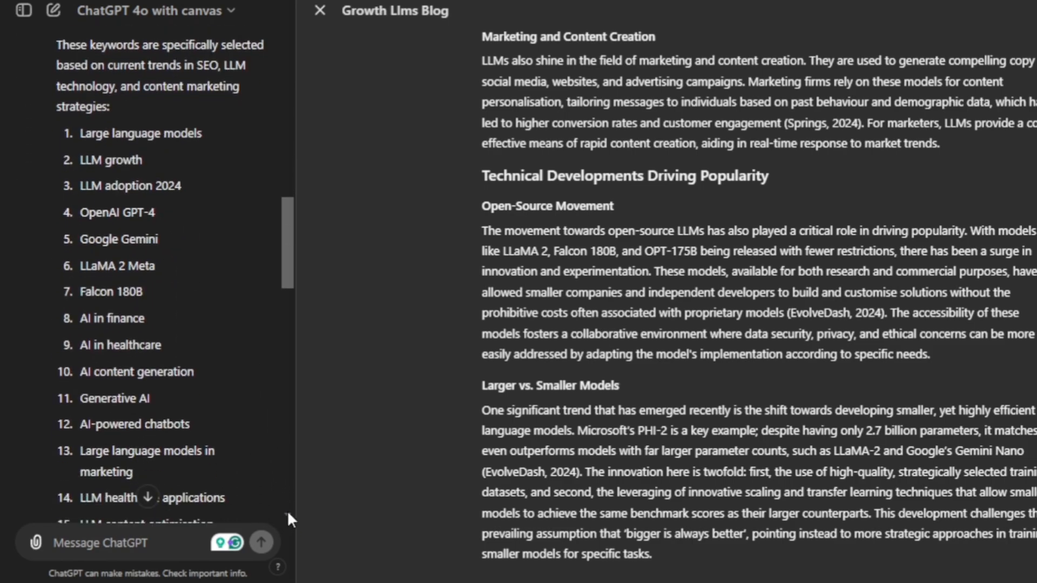
scroll(287, 511, down, 4)
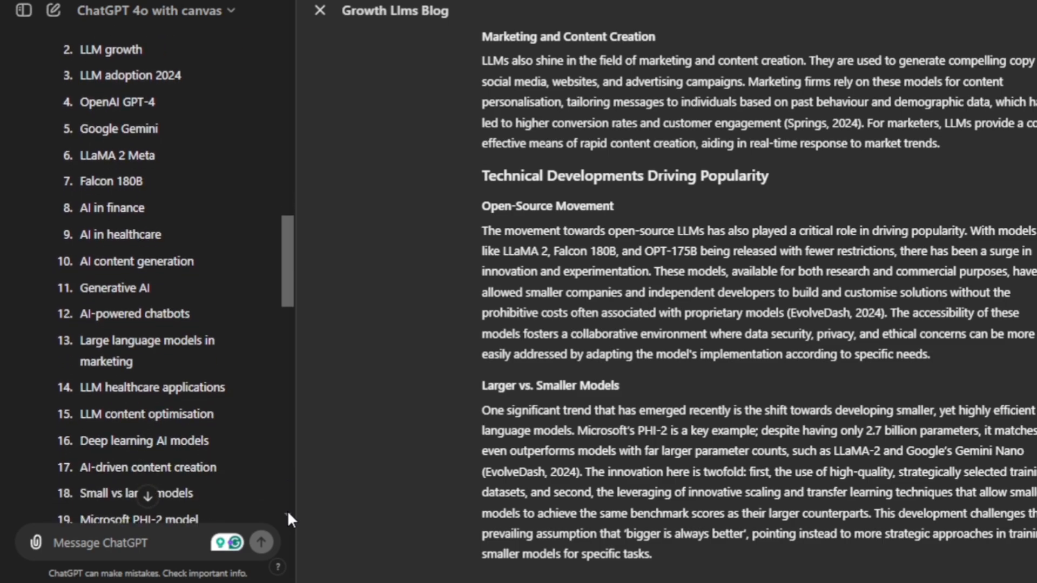
scroll(287, 510, down, 20)
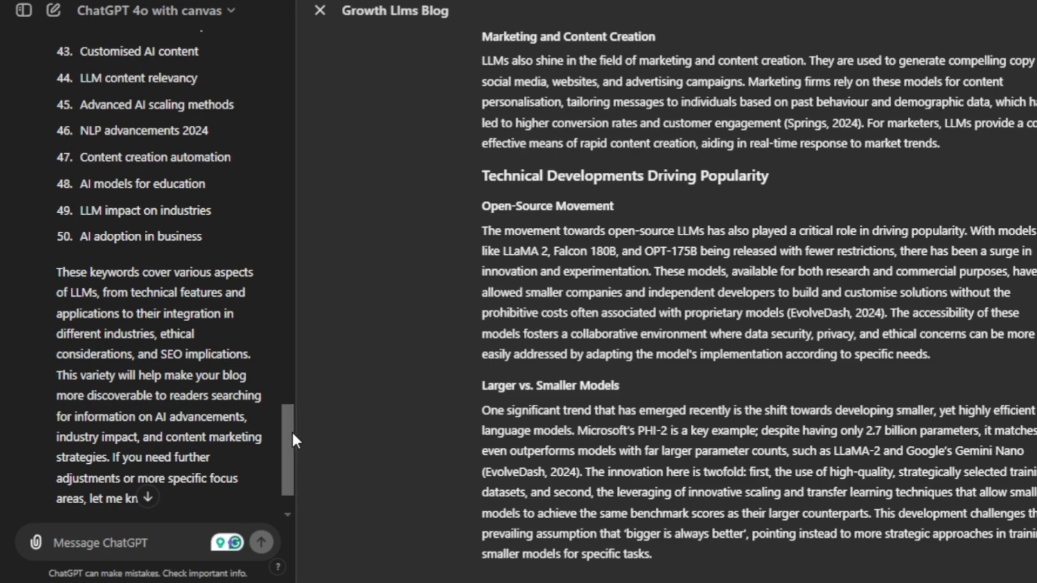
drag(291, 428, 288, 441)
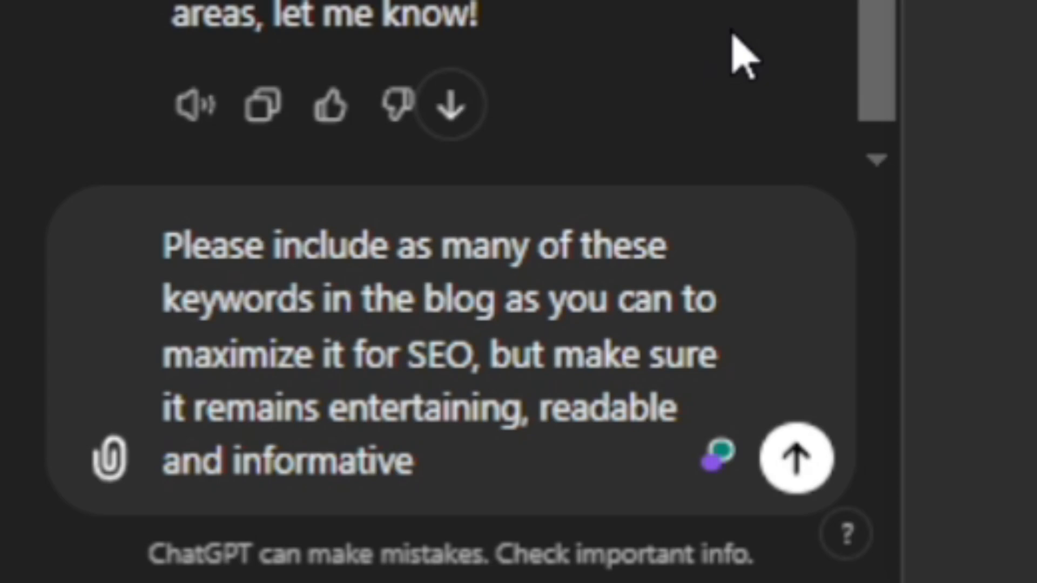
Step: Ask for as many of these keywords as possible to be included in the blog for SEO, keeping it entertaining, readable and informative
click(797, 459)
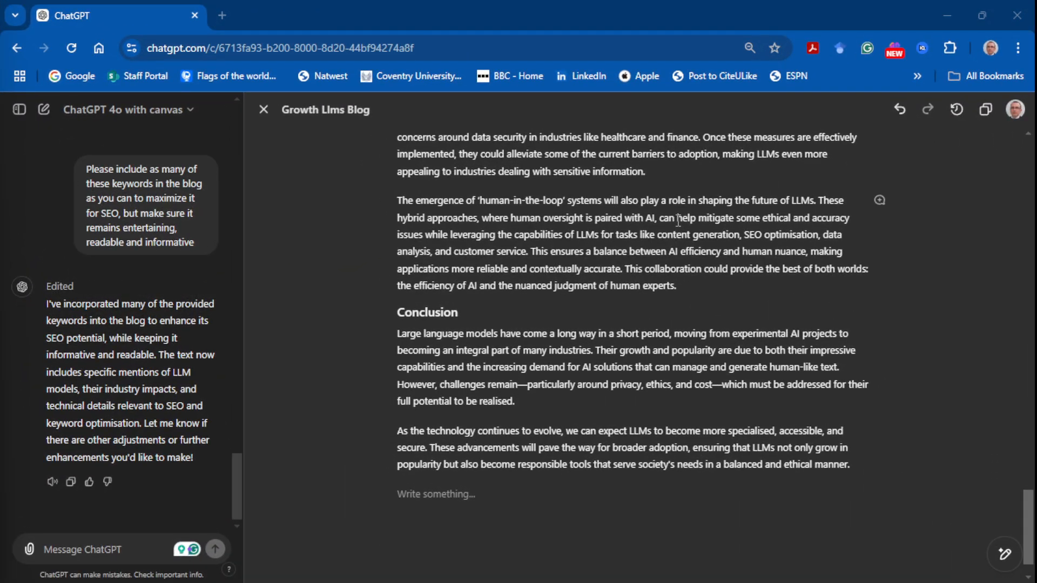
Step: Insert "and reach" after "unprecedented scales" in the first paragraph under The Evolution of LLMs
scroll(679, 220, up, 20)
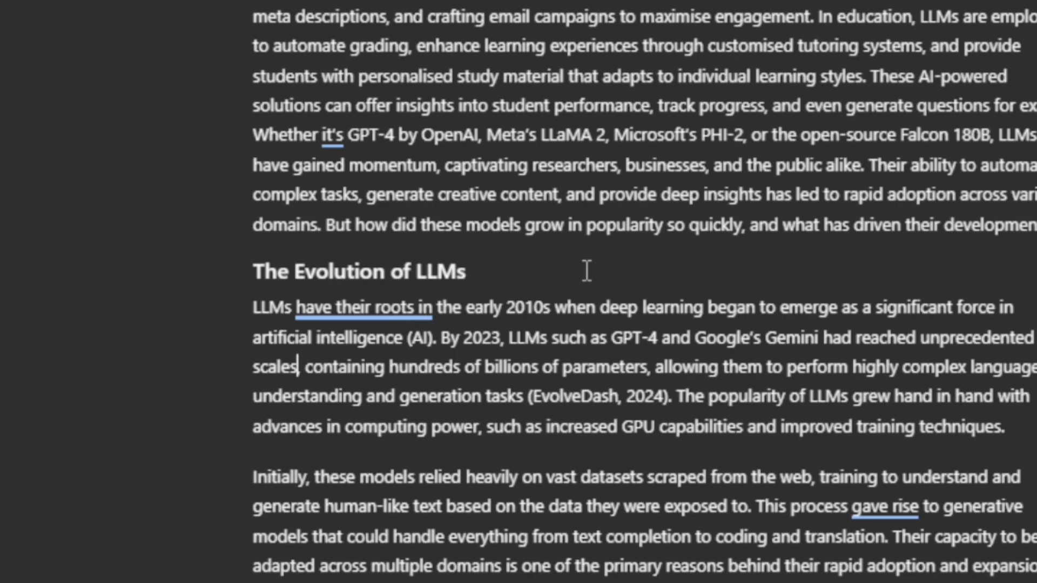
text(and )
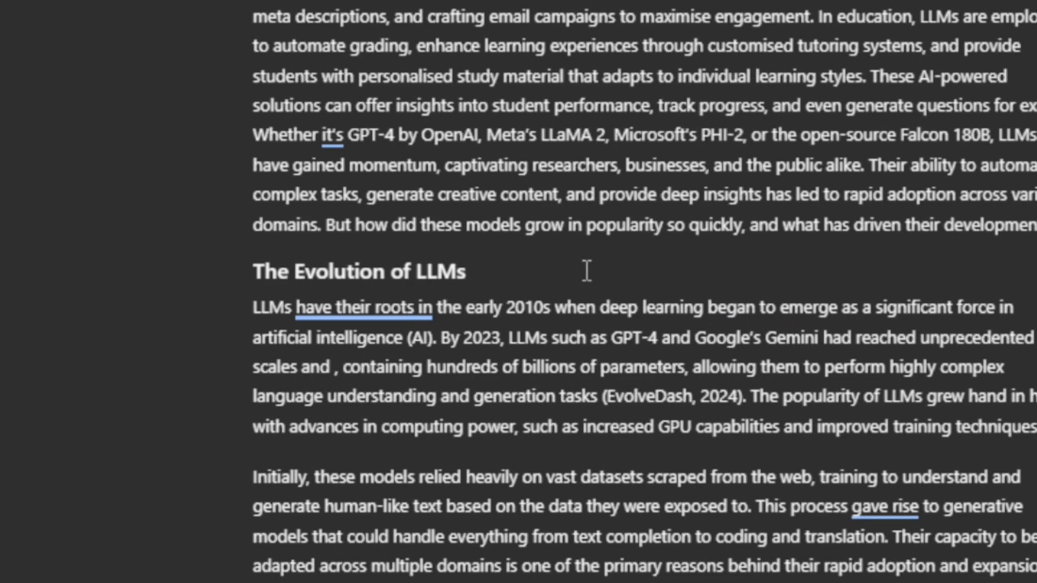
text(reach)
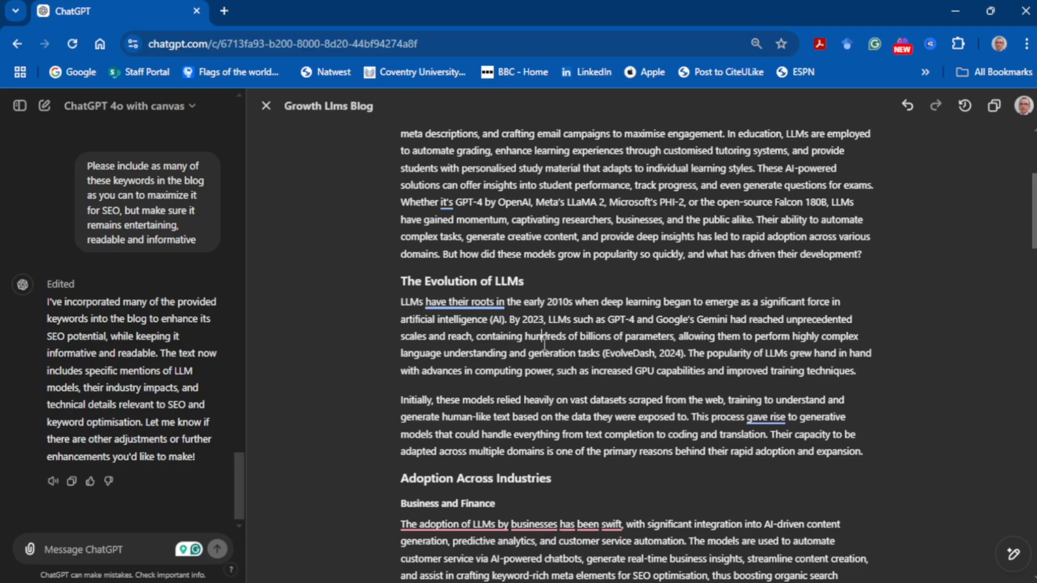
click(496, 366)
Step: Run Suggest edits on the blog and bring up the comments on its opening paragraph
mouse_move(1001, 551)
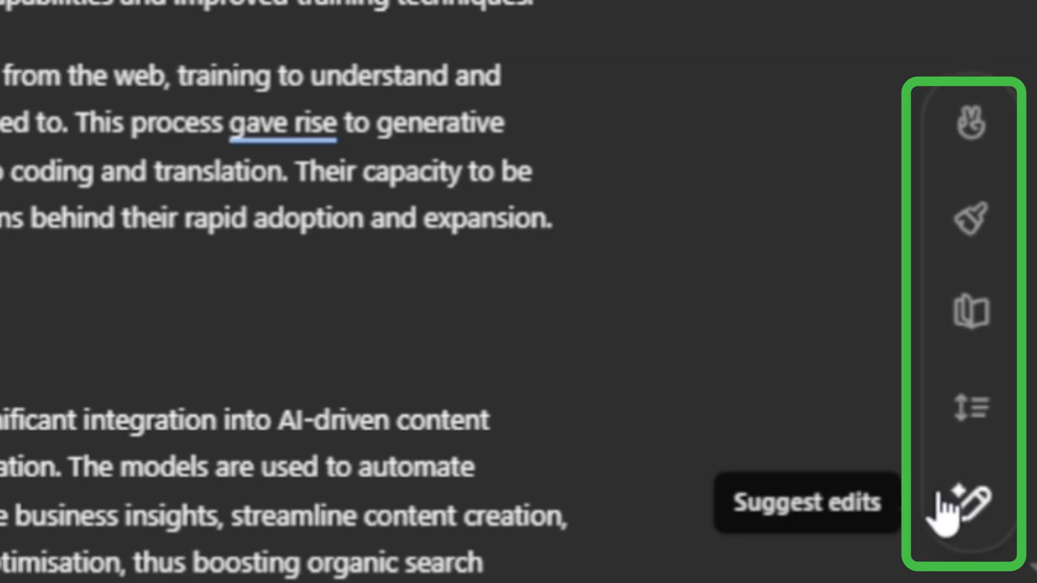
click(959, 495)
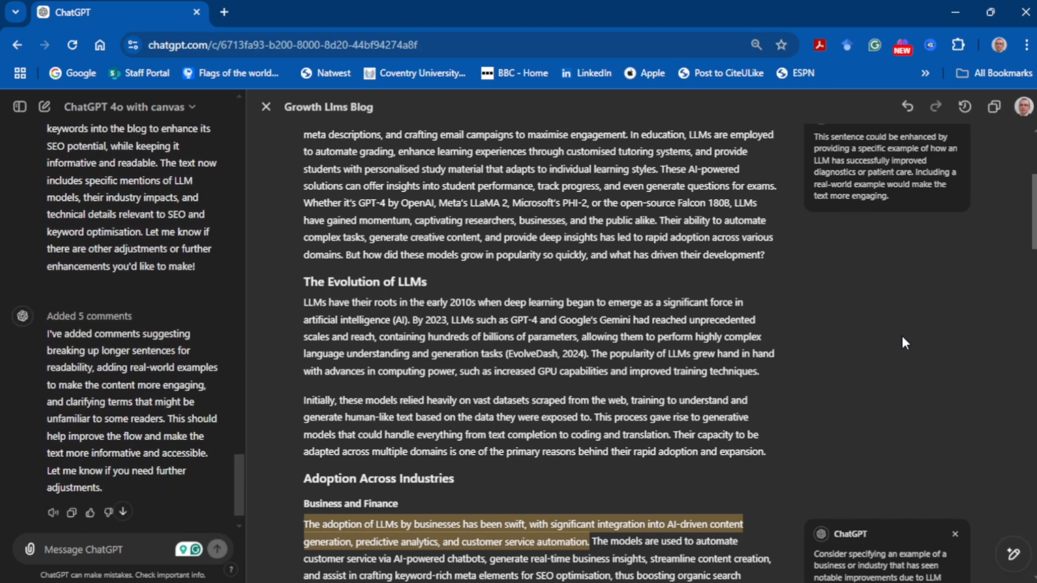
scroll(902, 344, up, 4)
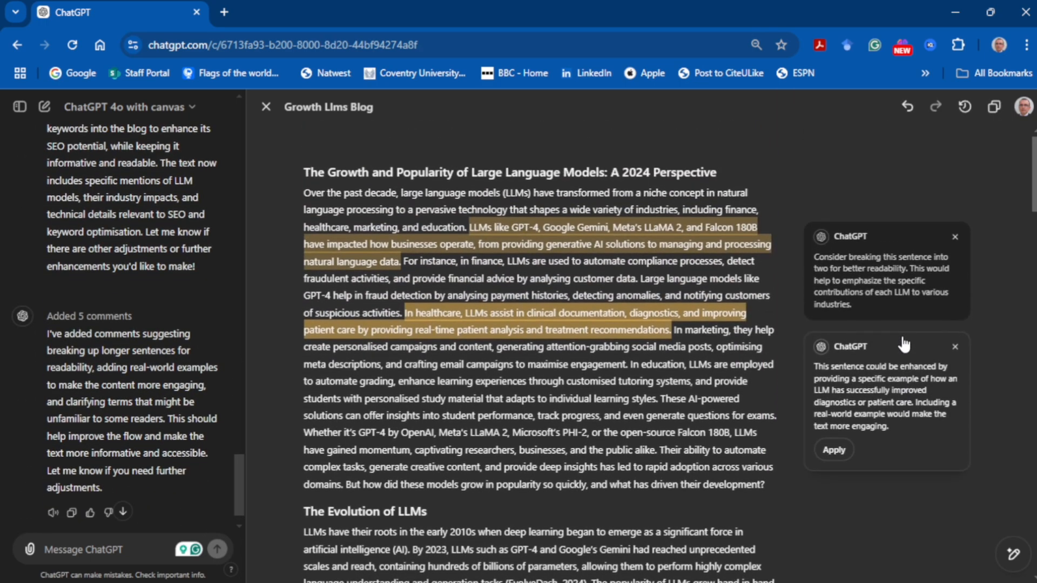
Step: Apply the suggestion to break the "LLMs like GPT-4, Google Gemini" sentence into two, and check the tracked changes before hiding them
mouse_move(861, 306)
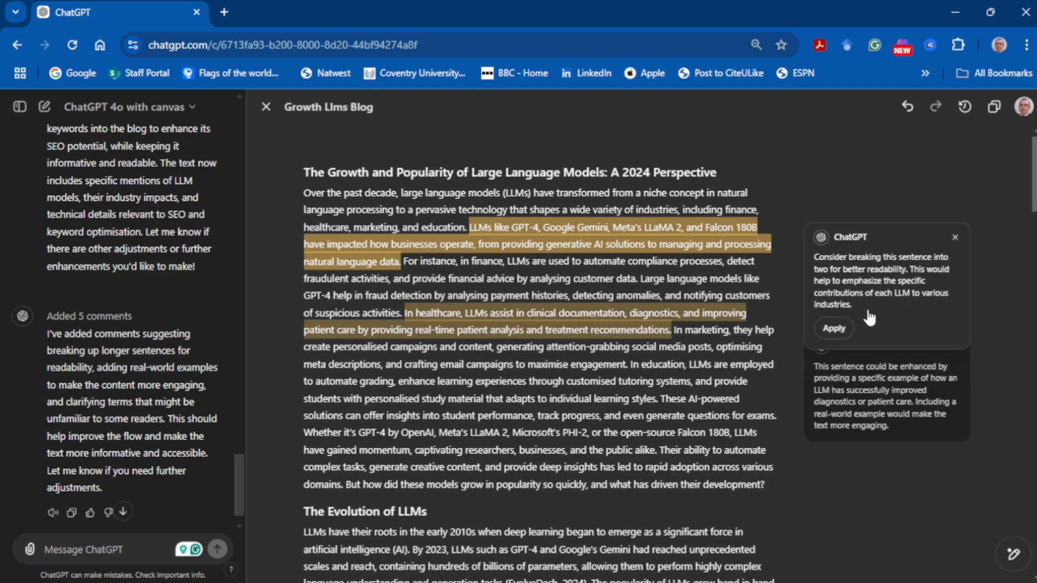
click(834, 328)
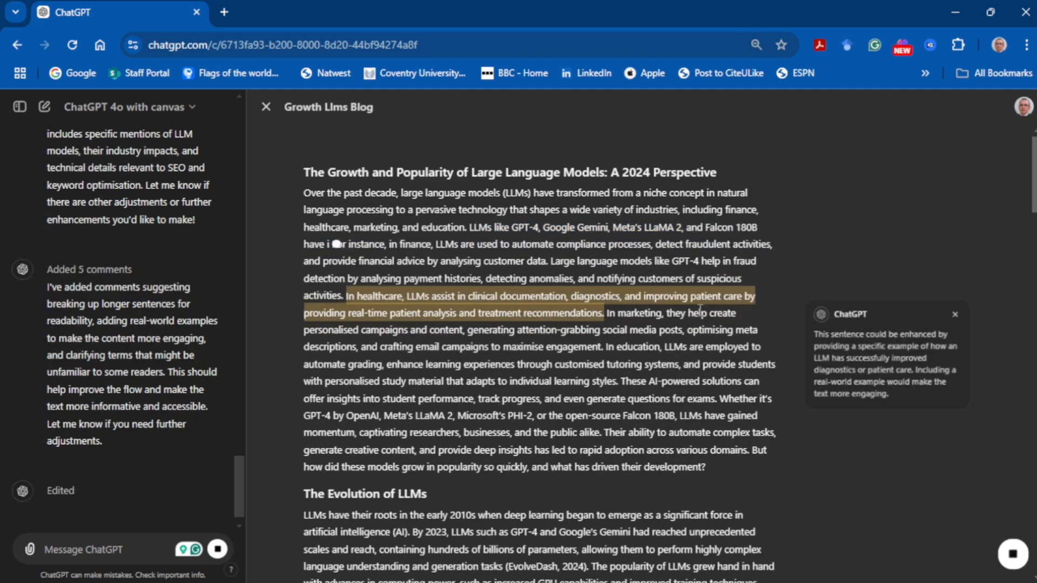
click(974, 110)
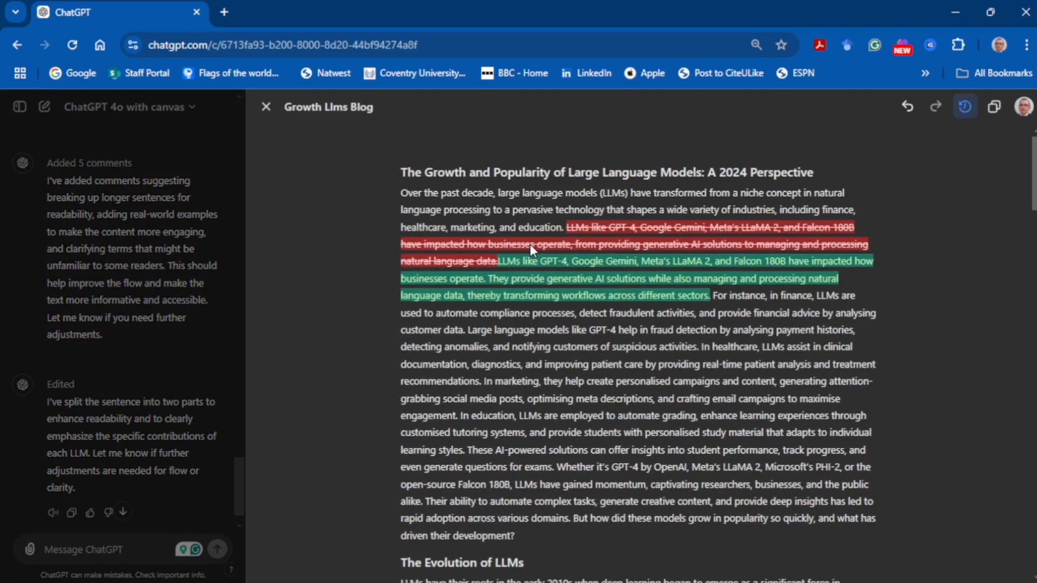
click(965, 106)
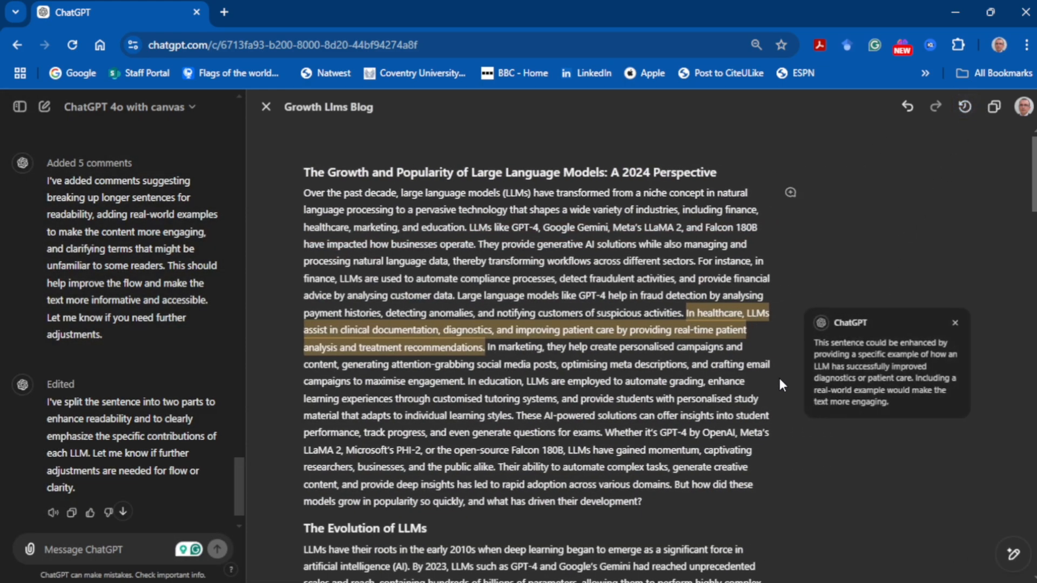
Step: Apply the suggestion to add a real-world example to the healthcare sentence, and check the tracked changes before hiding them
mouse_move(852, 373)
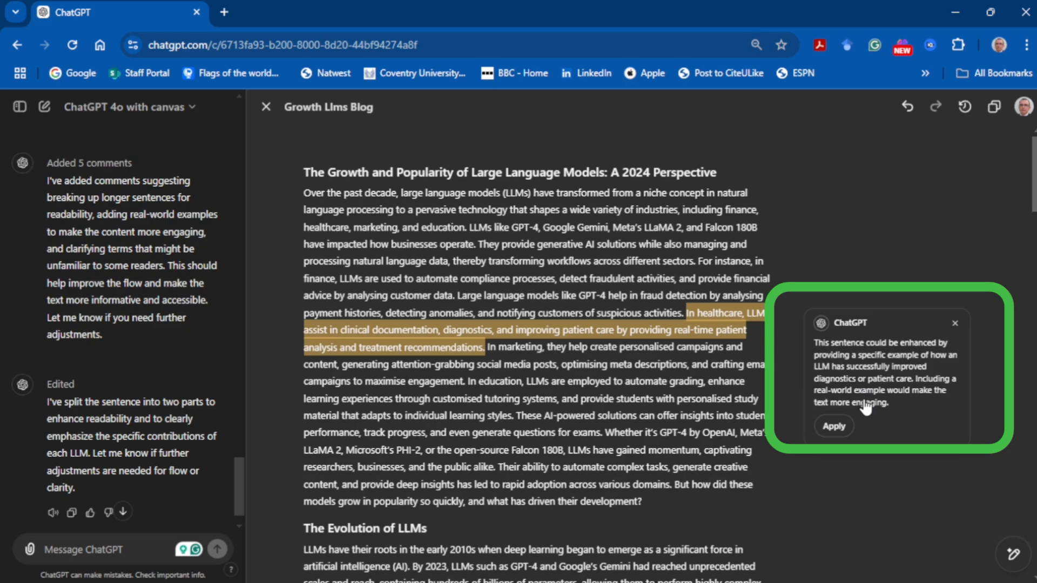
click(834, 426)
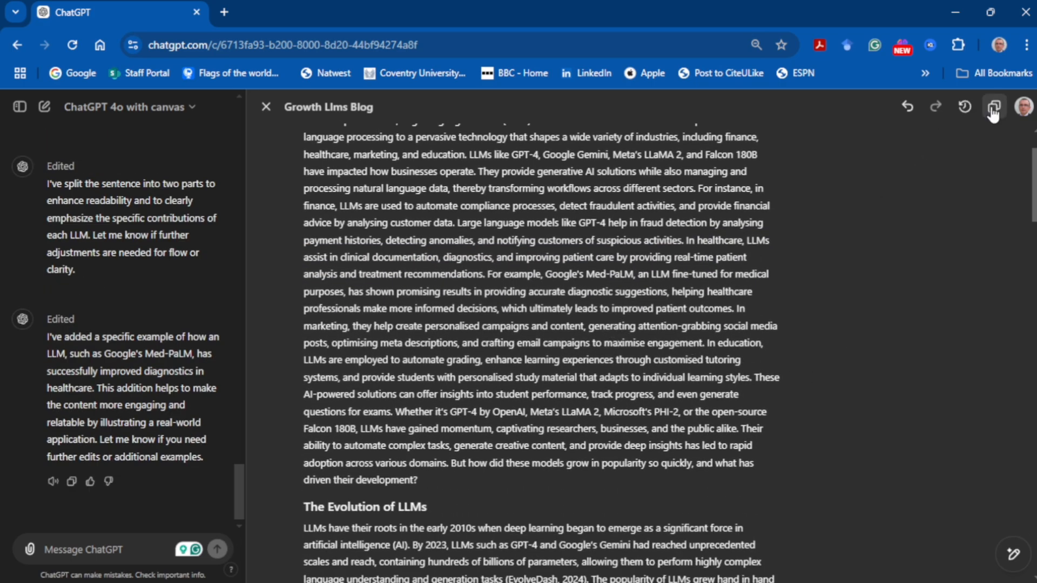
click(965, 108)
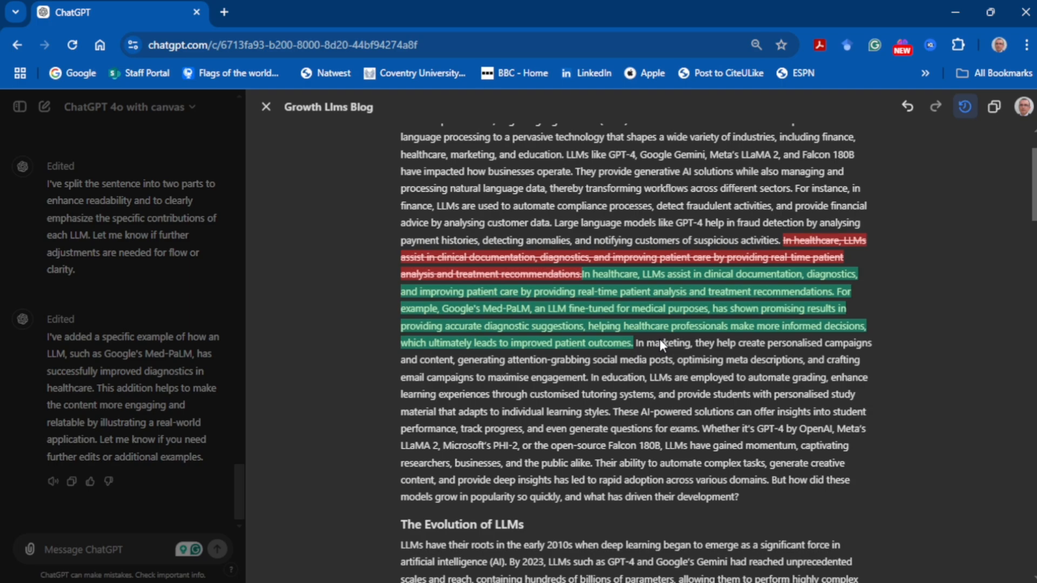
click(964, 107)
Step: Dismiss the comment under Business and Finance and apply the suggestion to expand on specific privacy and ethical concerns about LLM adoption
scroll(853, 273, down, 2)
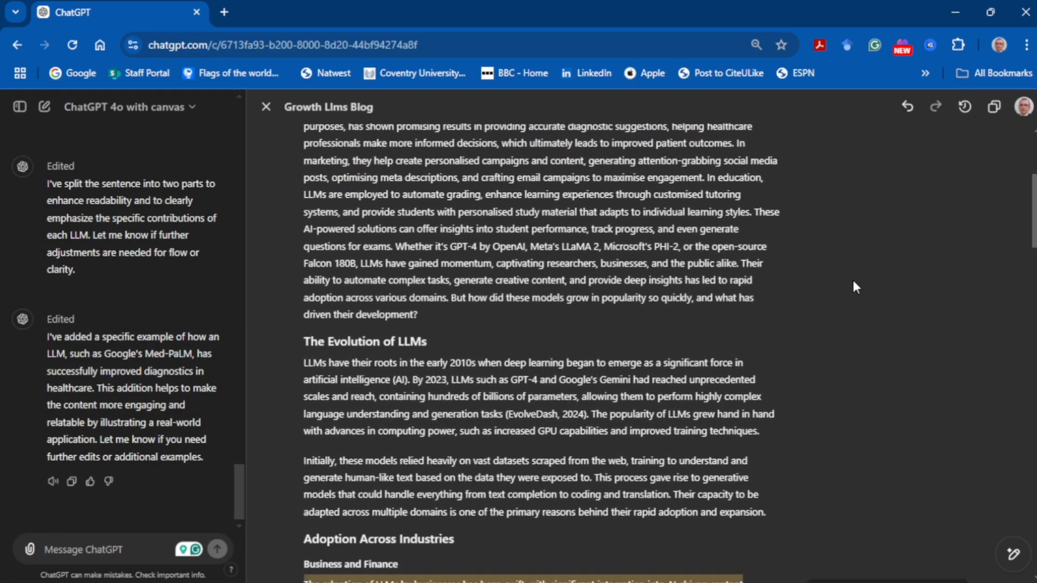
scroll(855, 280, down, 6)
click(954, 227)
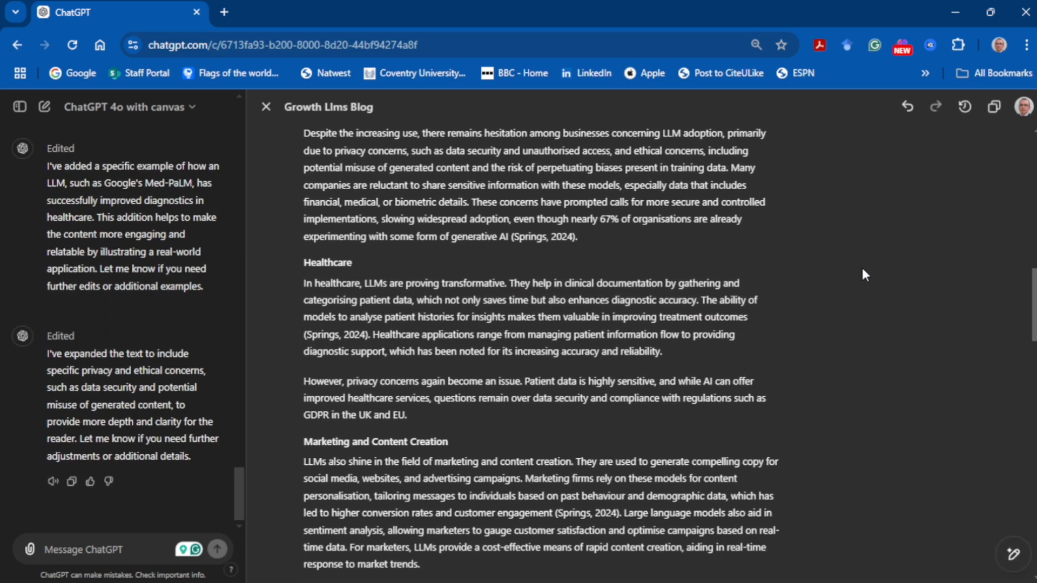
Step: Apply the suggestion to explain 'human-in-the-loop' systems in the paragraph before the Conclusion, and check the tracked changes before hiding them
scroll(861, 264, down, 15)
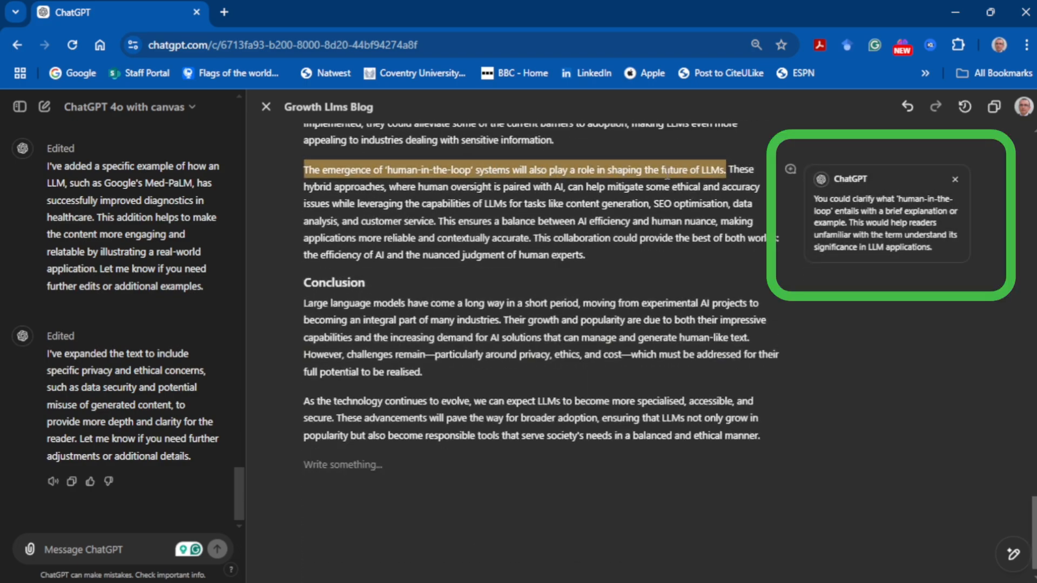
mouse_move(855, 253)
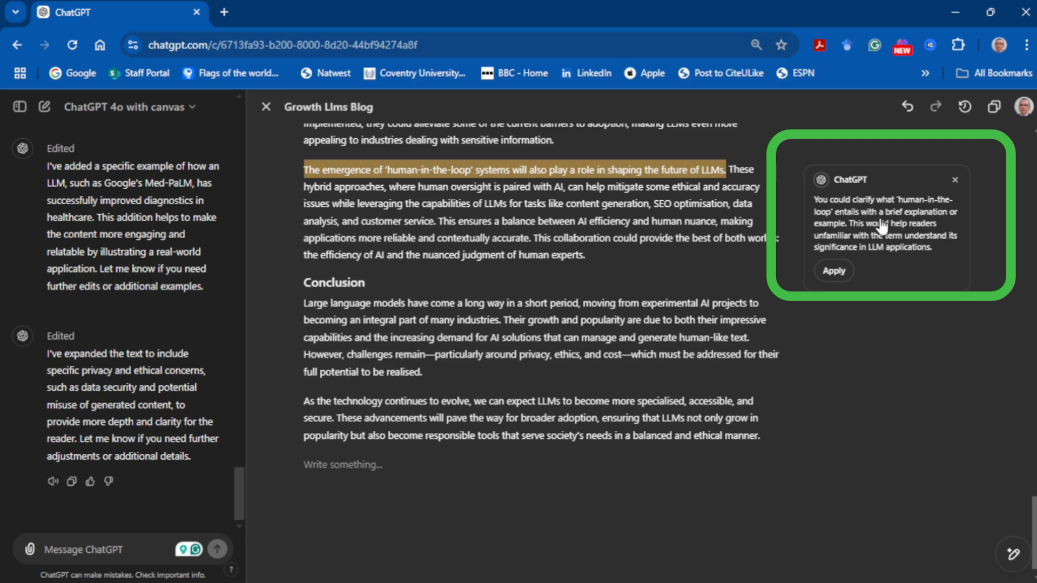
click(834, 271)
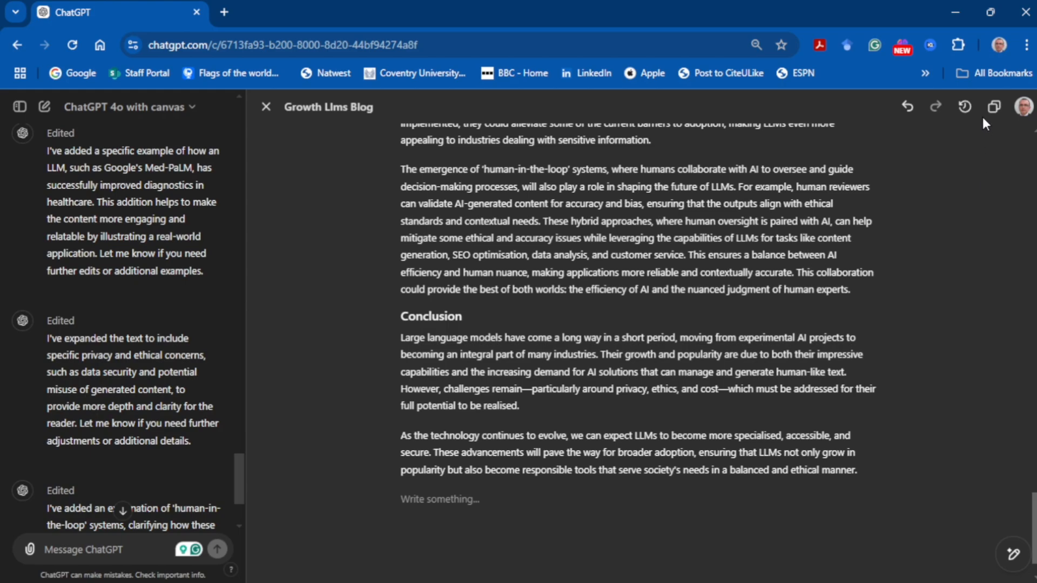
click(965, 107)
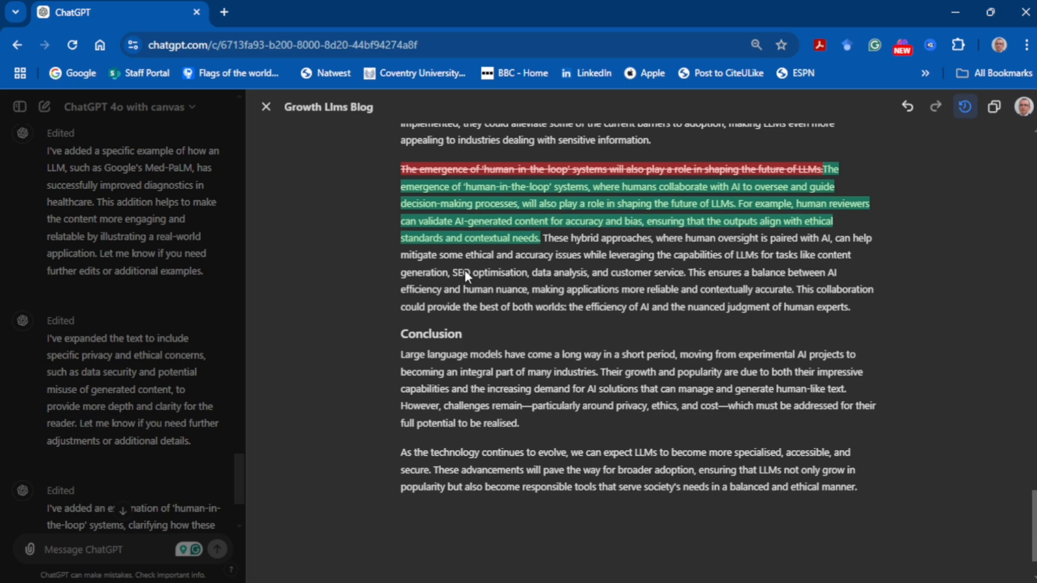
scroll(464, 270, up, 2)
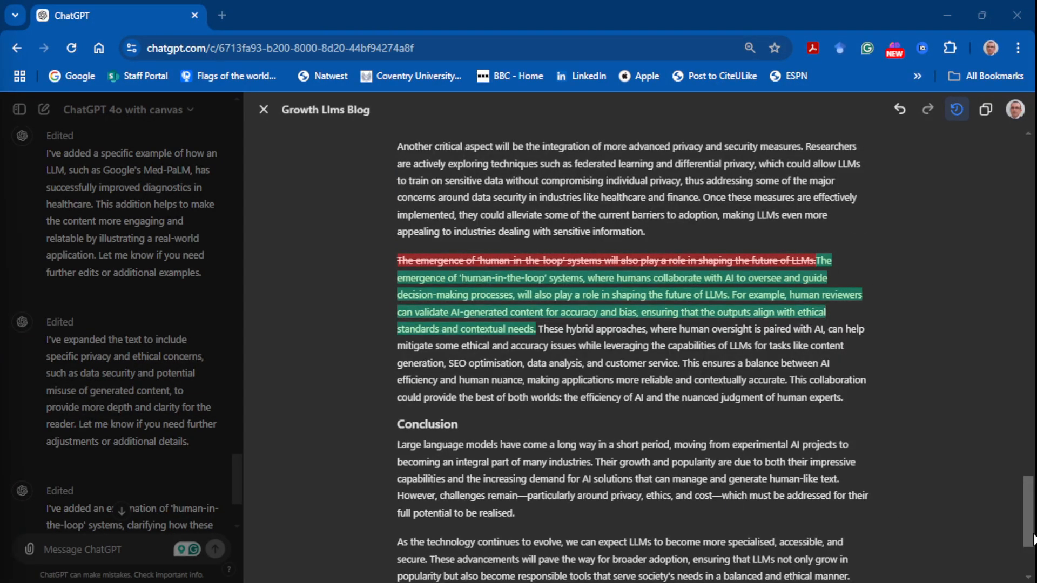
click(958, 109)
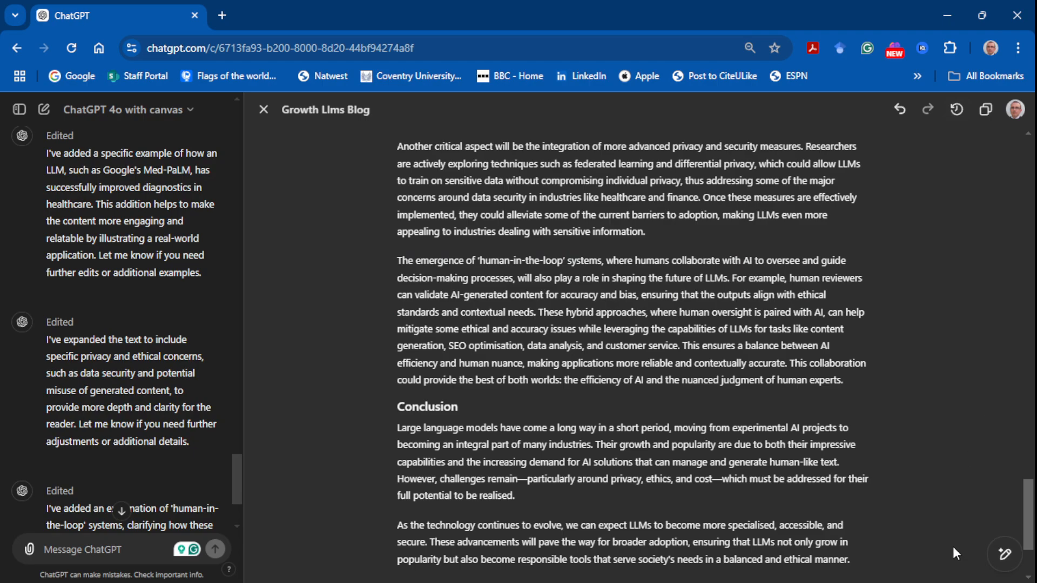
Step: Bring up the canvas editing tools for the blog
mouse_move(1004, 557)
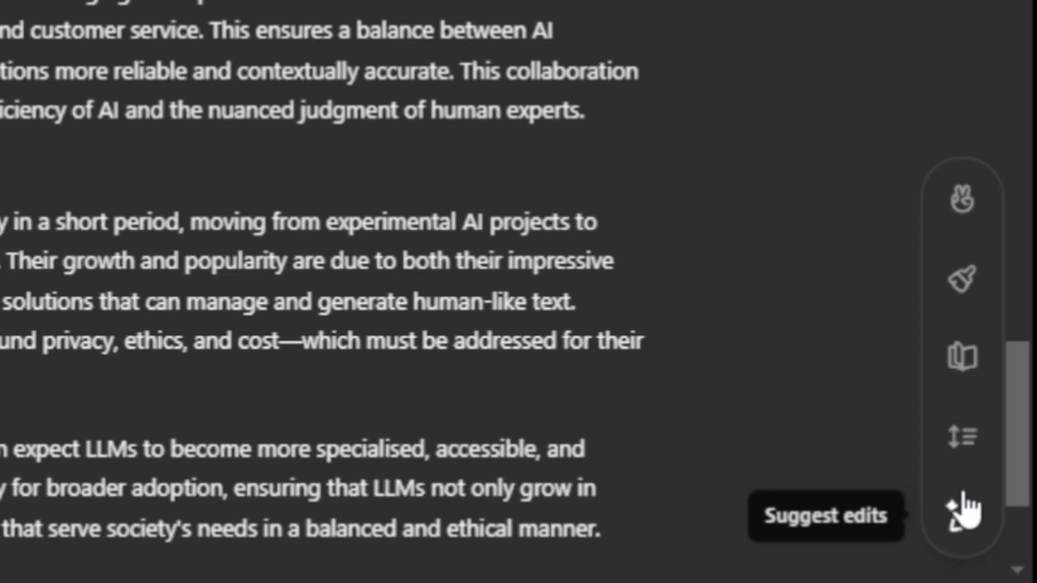
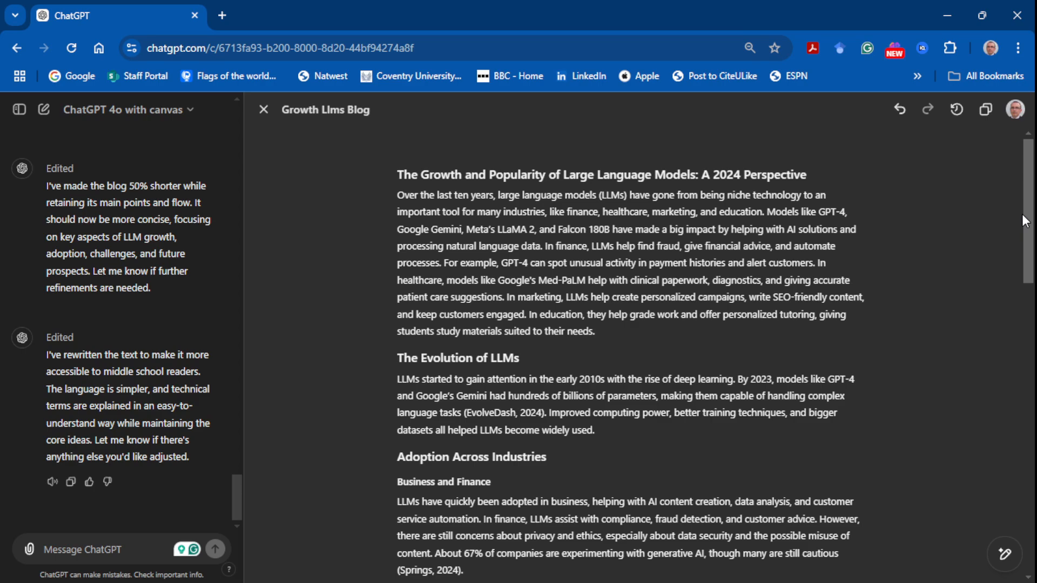
Step: Try adding emojis throughout the blog, and restore the previous version without them
mouse_move(1005, 554)
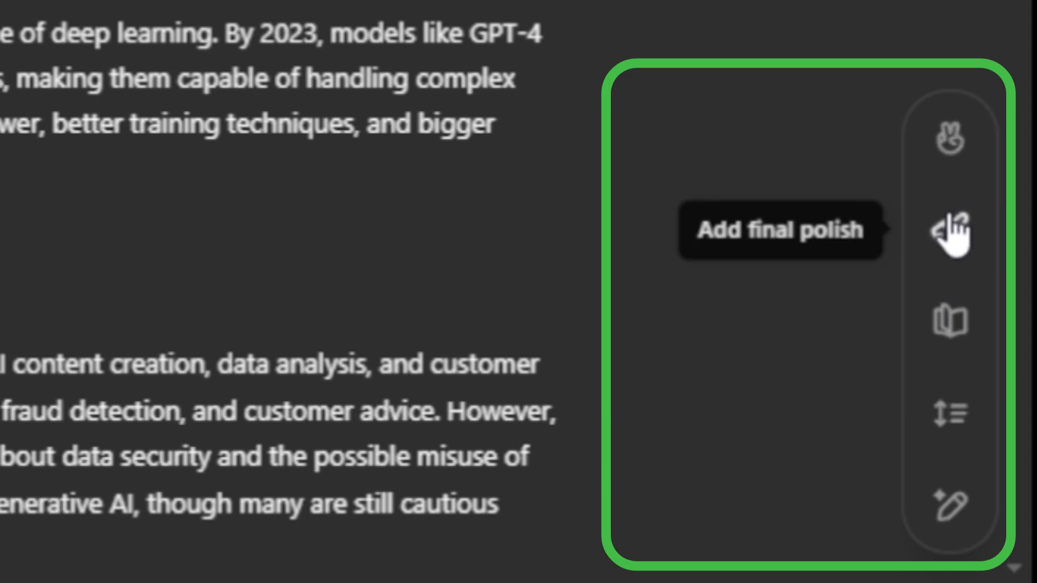
click(949, 156)
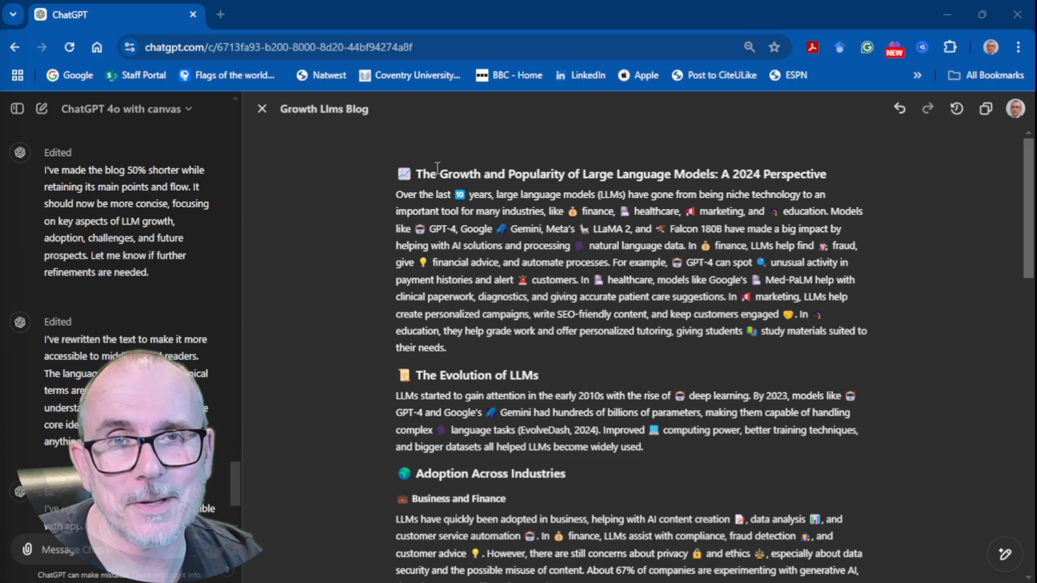
click(902, 110)
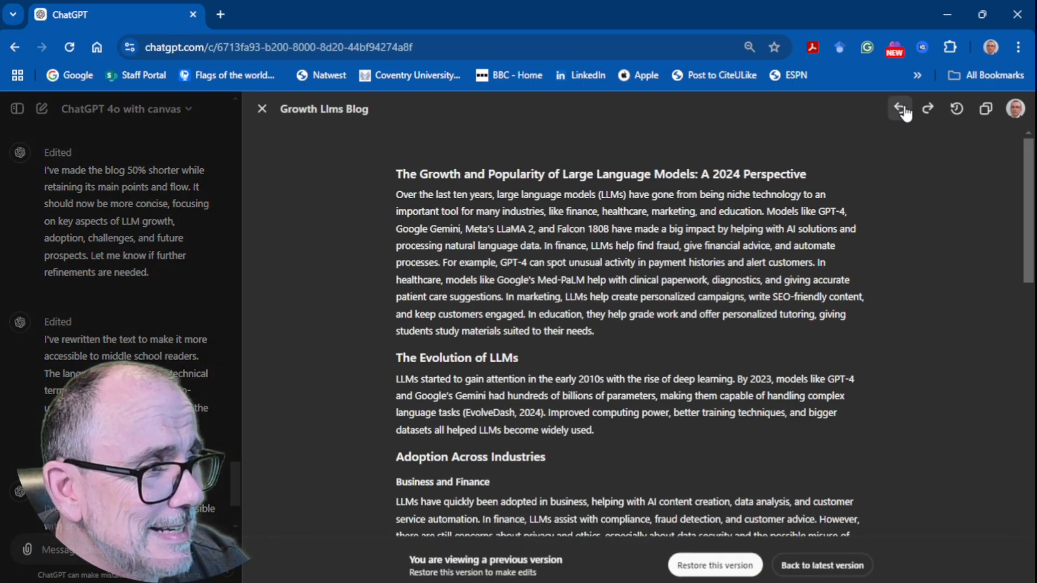
click(727, 566)
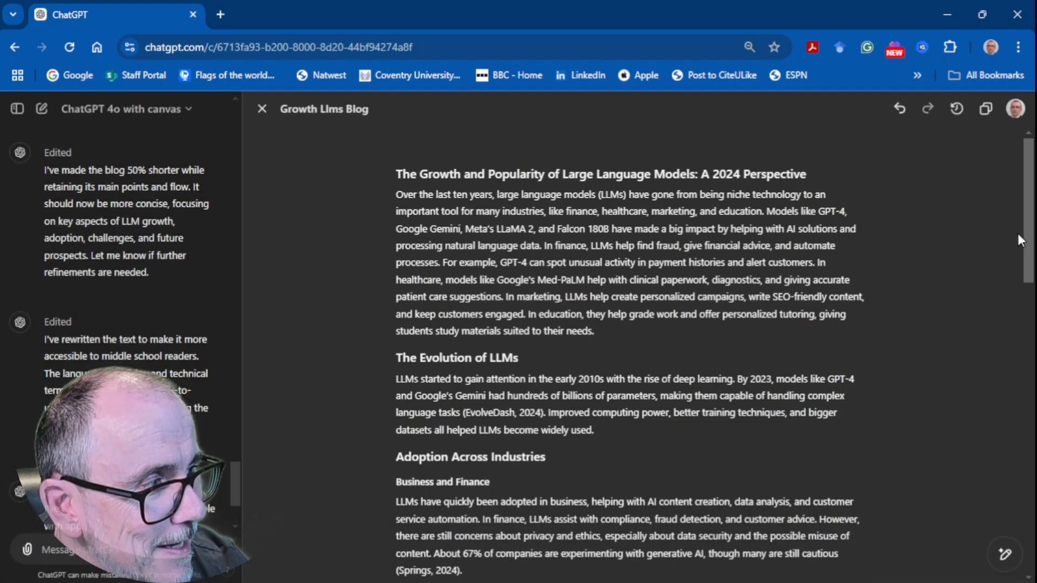
Step: Apply the final polish to the blog and check its reformatted title
mouse_move(1007, 554)
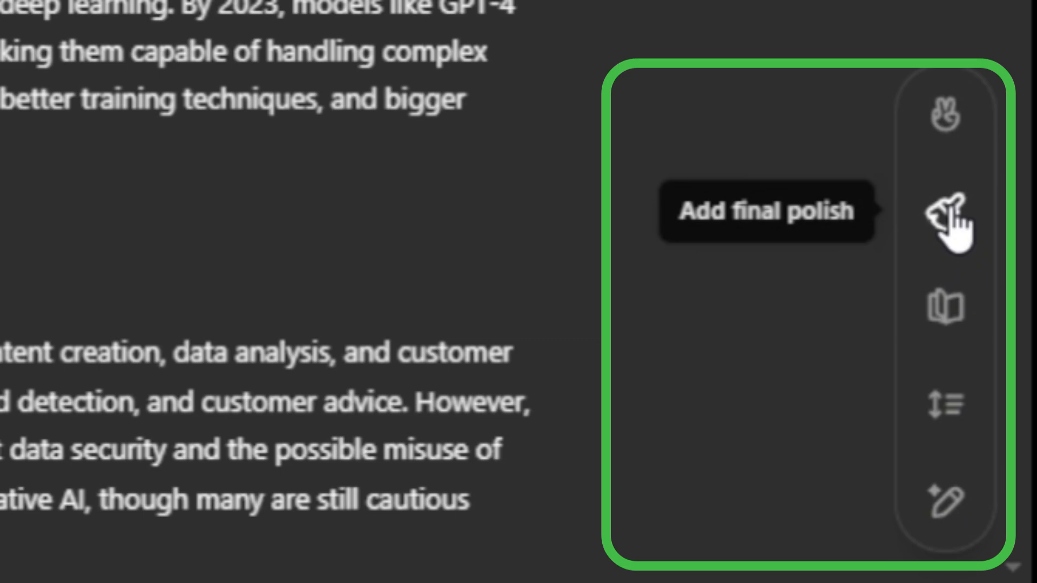
click(952, 214)
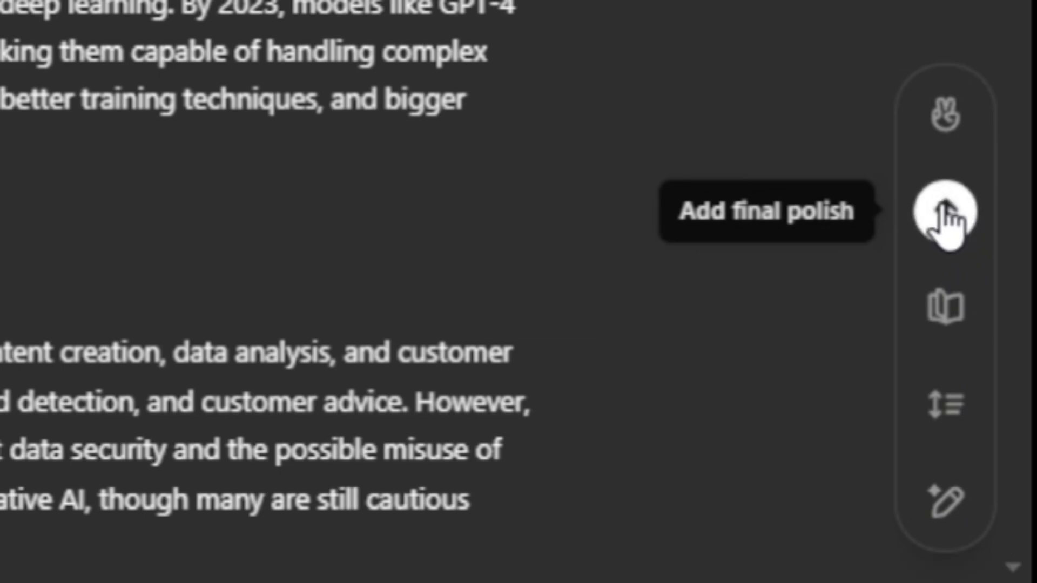
click(952, 213)
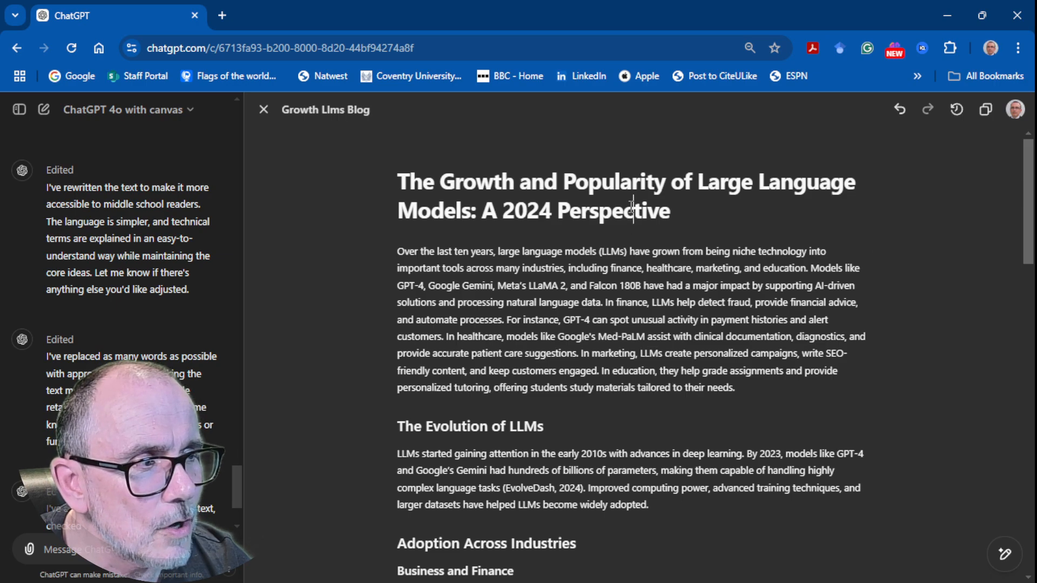
drag(400, 181, 748, 213)
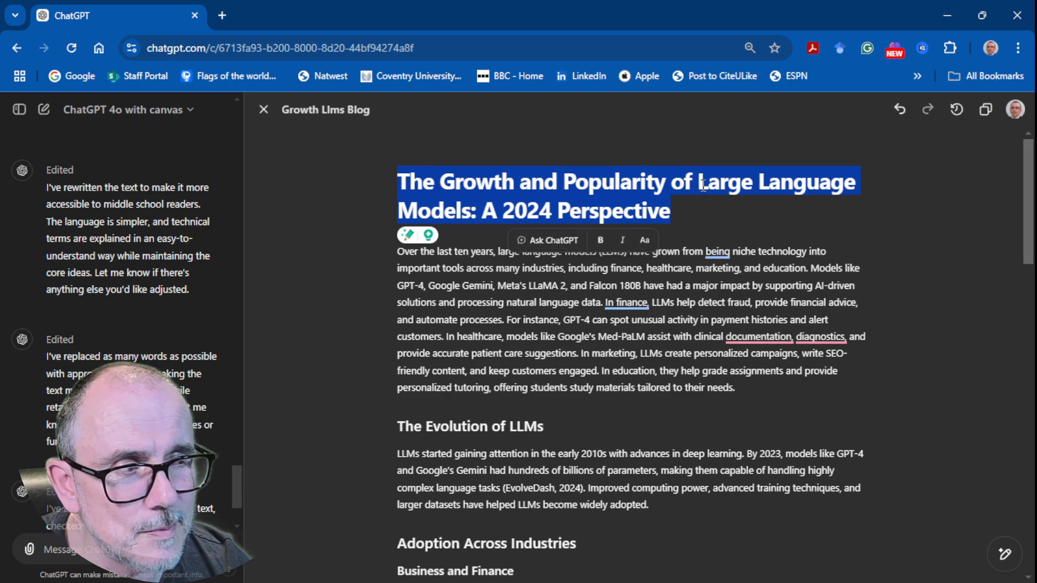
click(758, 214)
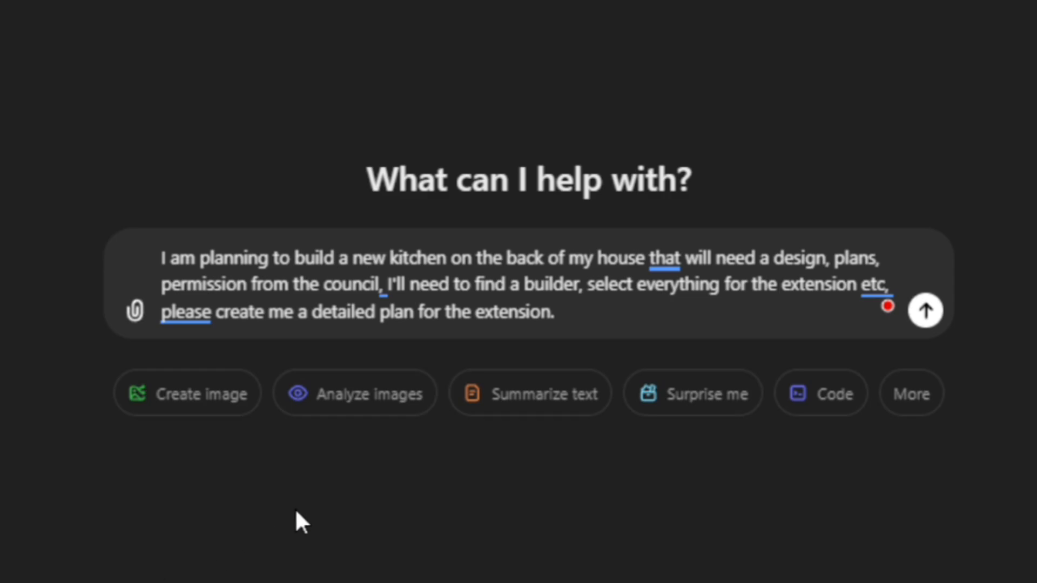
Step: Submit a prompt for a detailed kitchen extension plan covering design, plans, council permission, finding a builder and selections, and skim the response
key(Return)
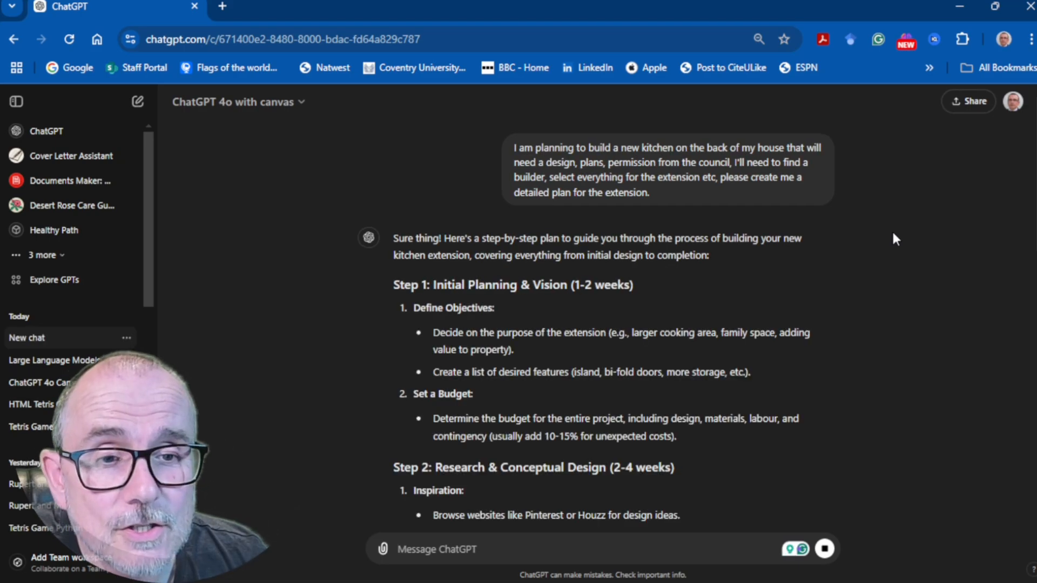
scroll(893, 235, down, 3)
scroll(894, 239, up, 2)
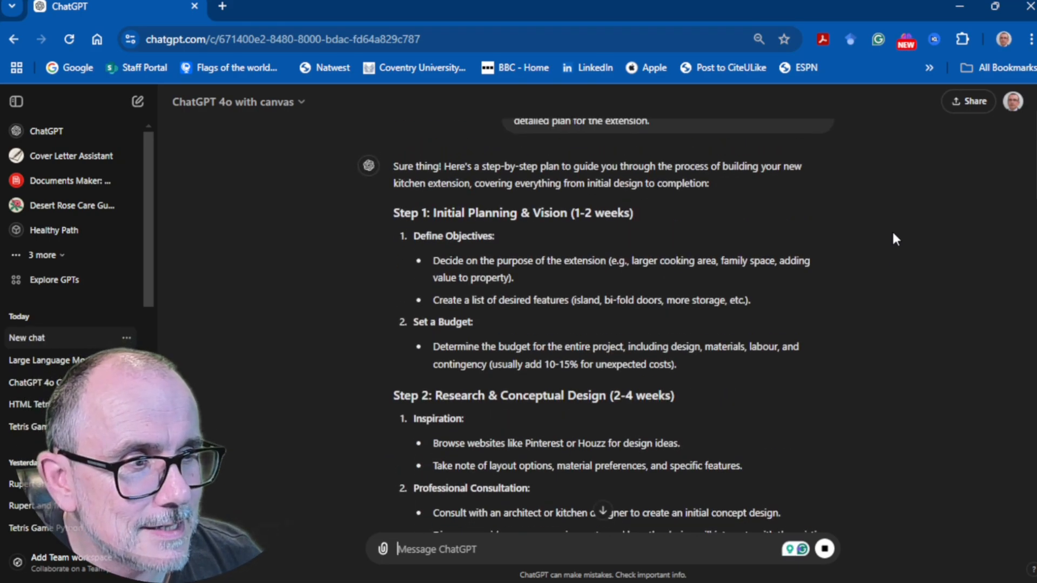
scroll(892, 229, up, 2)
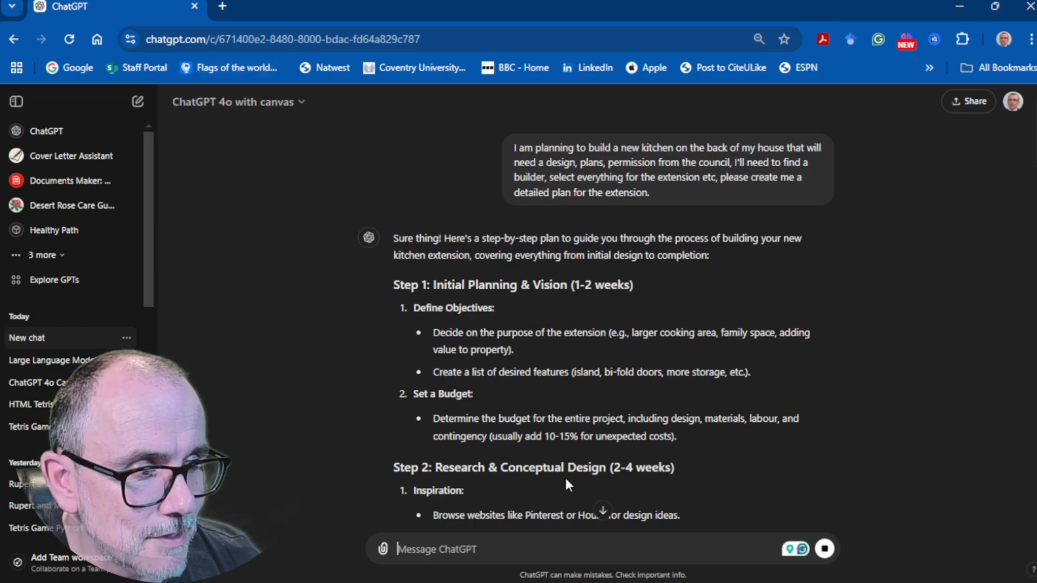
scroll(549, 325, down, 15)
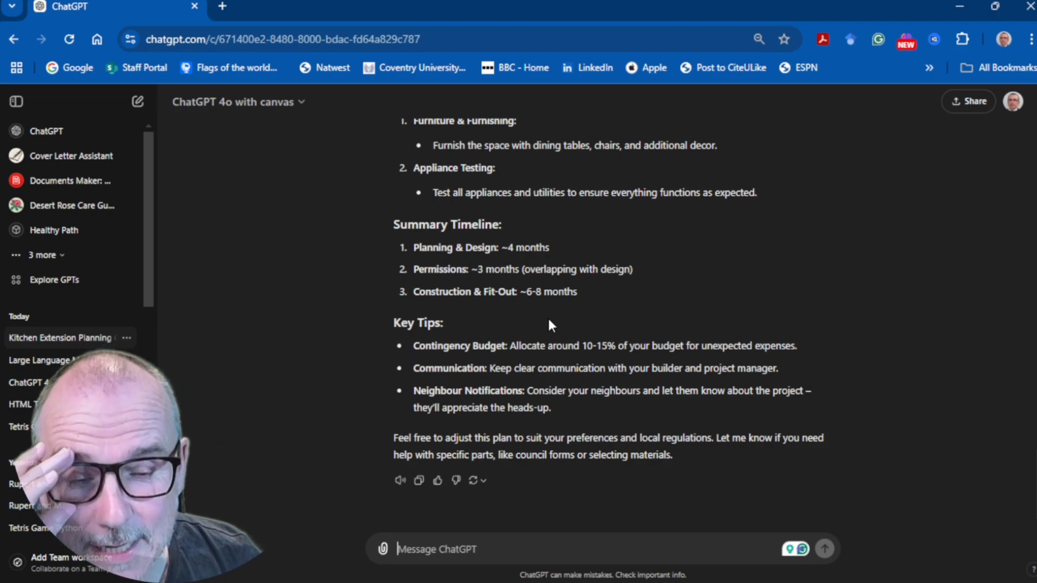
scroll(549, 318, up, 15)
scroll(549, 318, up, 15)
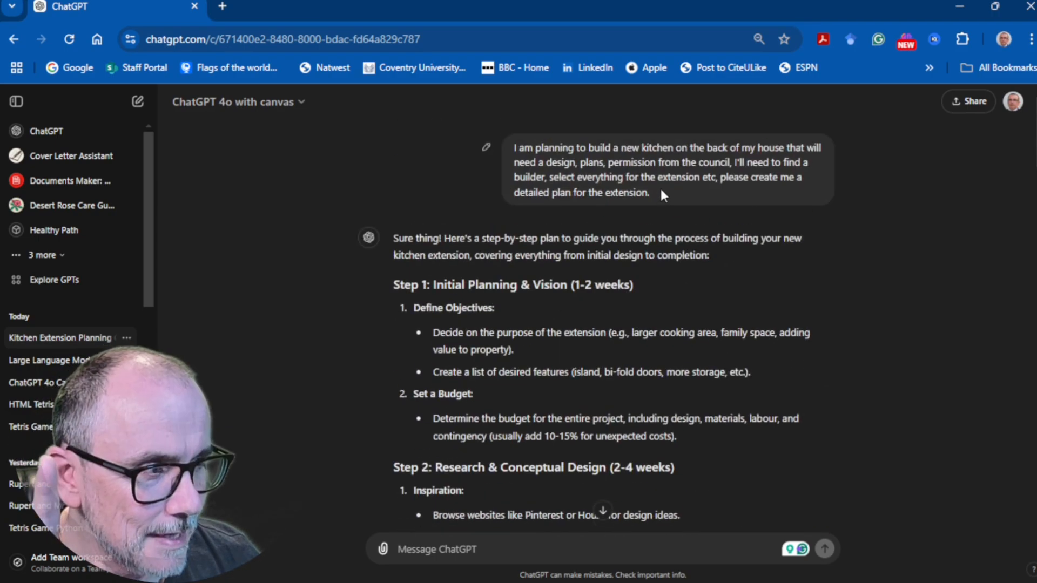
Step: Edit the kitchen extension prompt to end with "please use canvas" and resend it
click(480, 146)
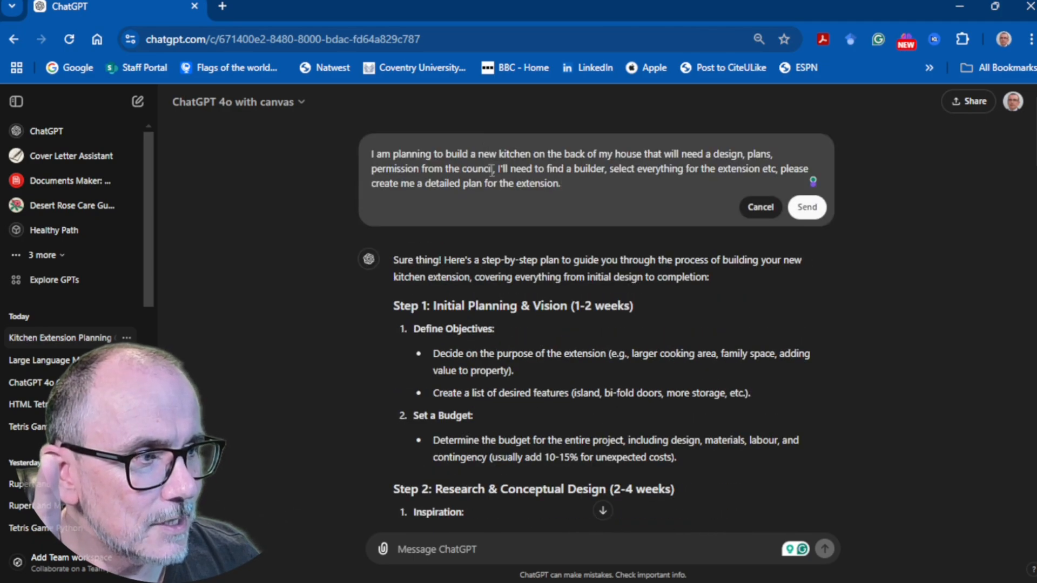
text(please use canvas)
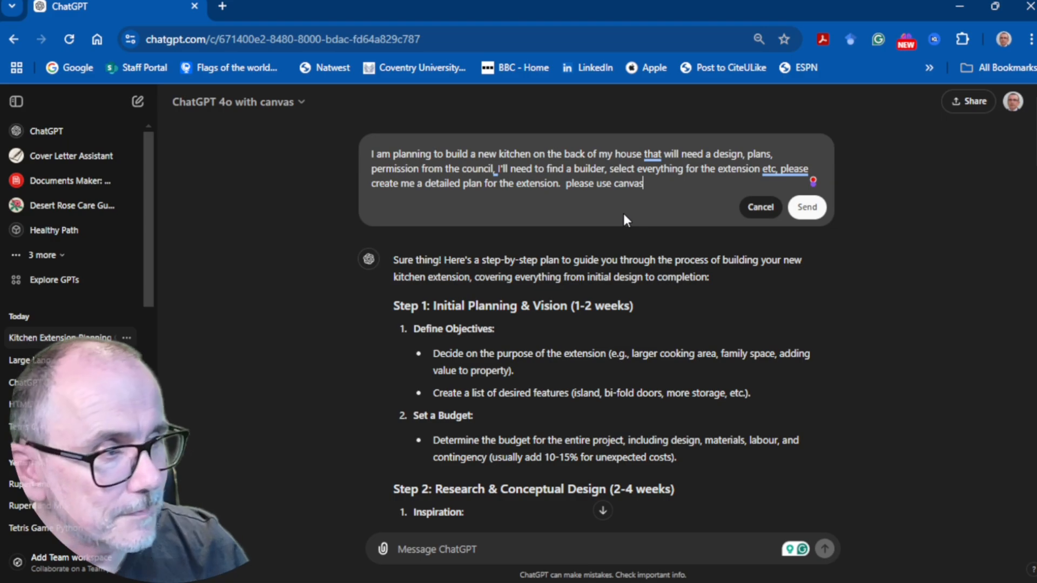
click(807, 207)
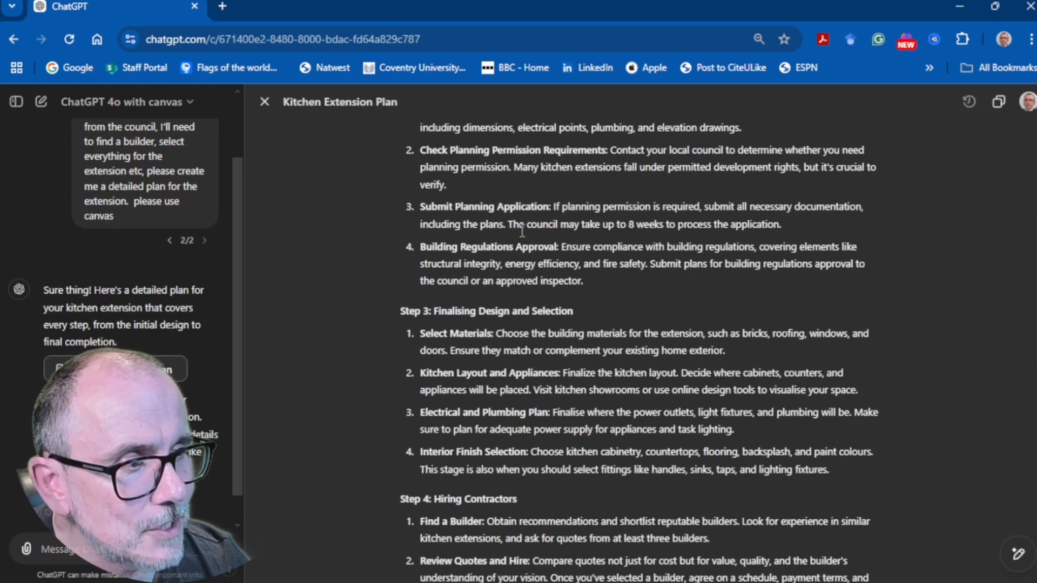
Step: Read through the Kitchen Extension Plan from initial planning and design to post-completion
scroll(522, 231, up, 5)
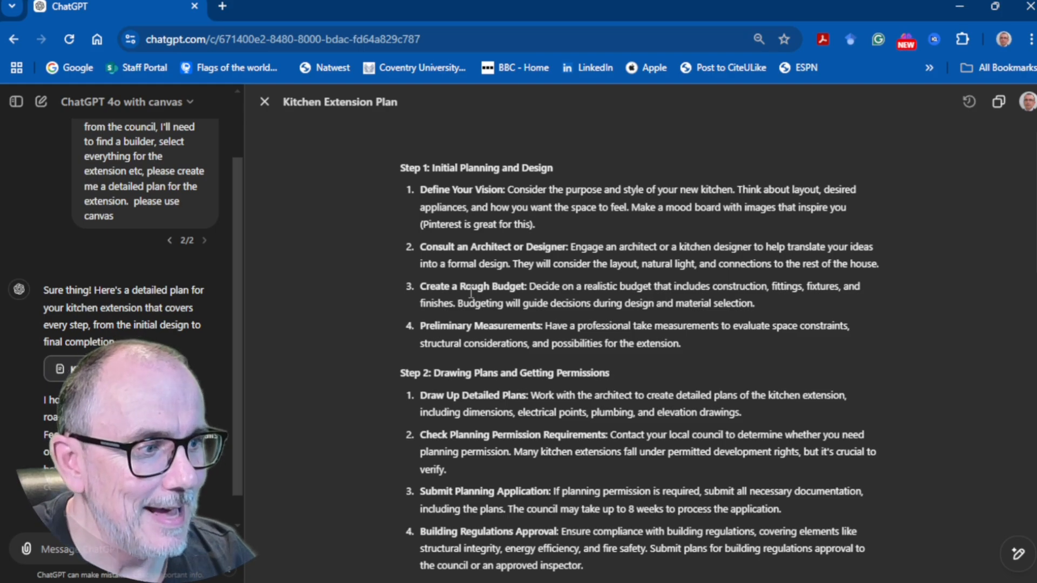
scroll(470, 340, down, 3)
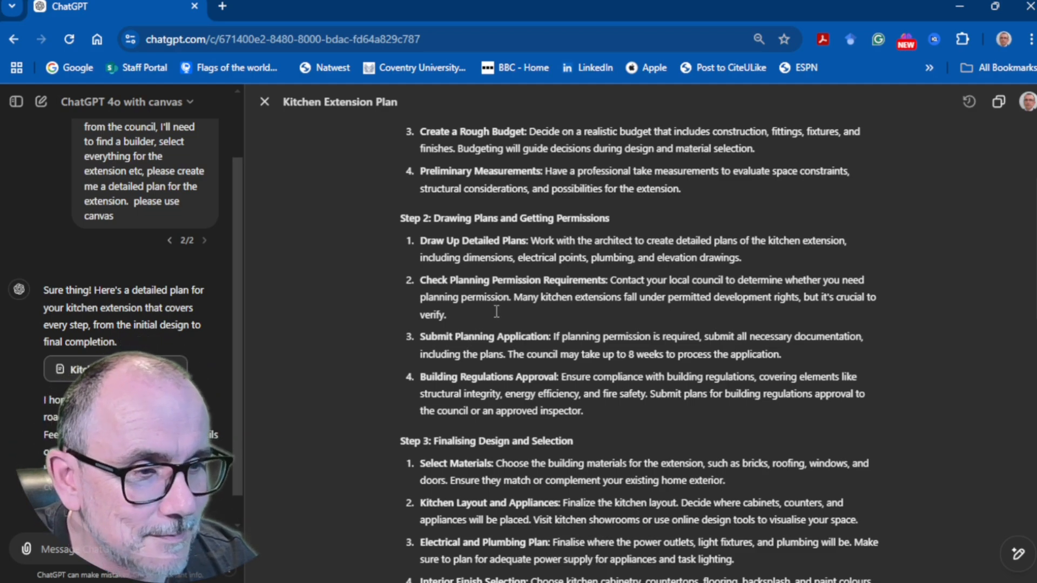
scroll(496, 312, down, 1)
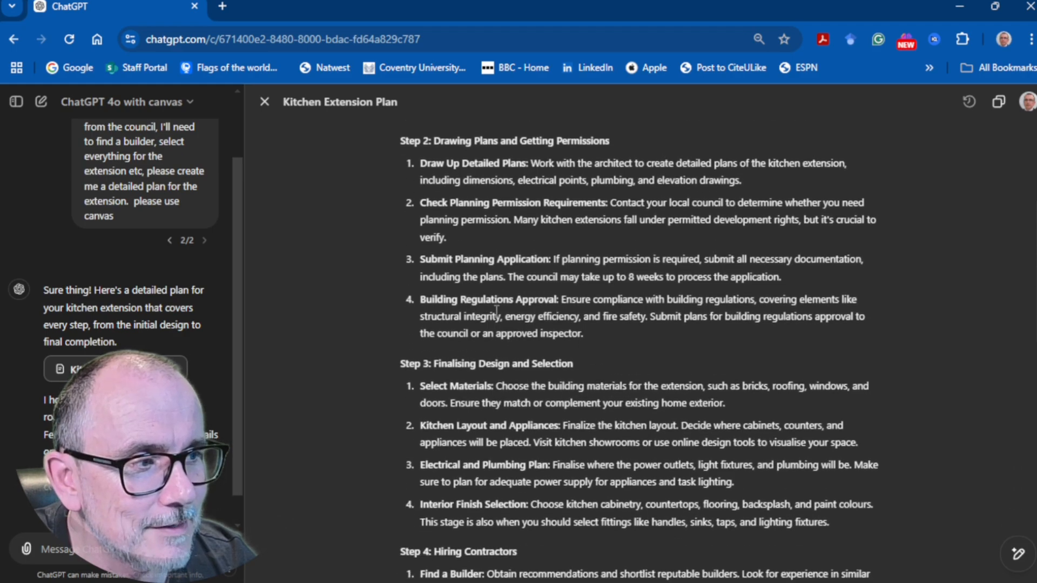
scroll(497, 311, down, 2)
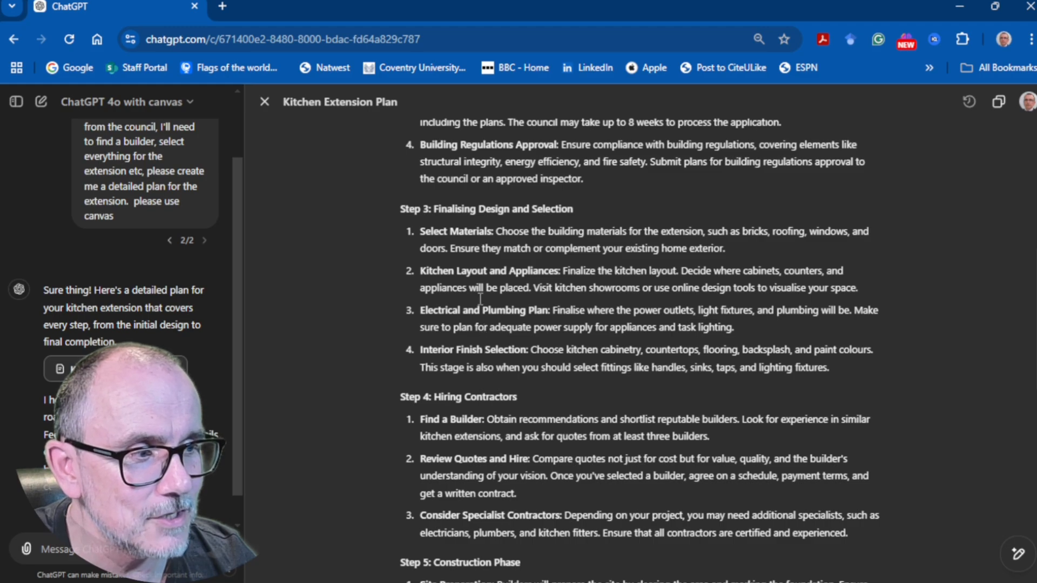
scroll(480, 298, down, 1)
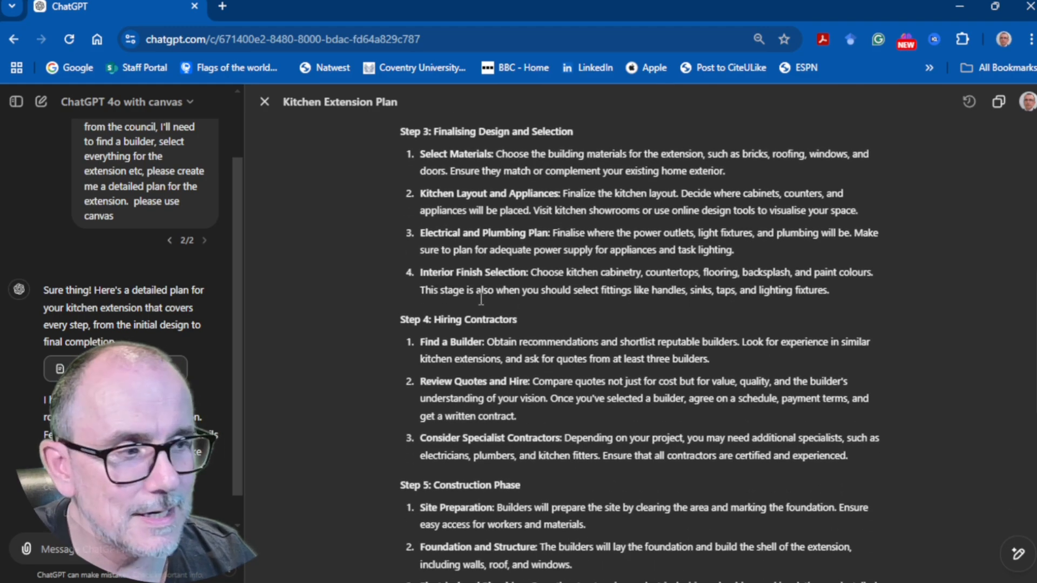
scroll(481, 298, down, 2)
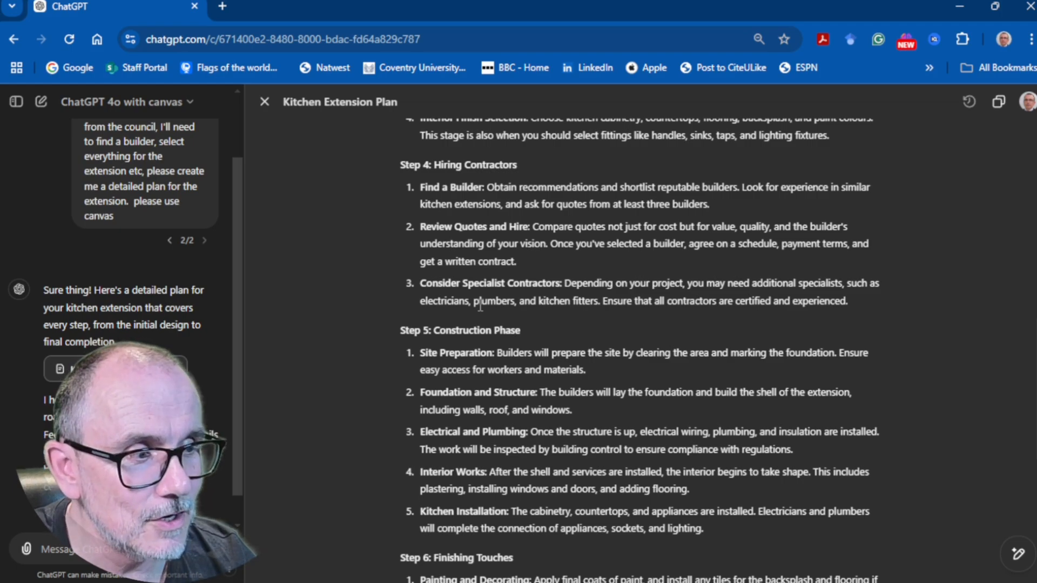
scroll(481, 306, down, 3)
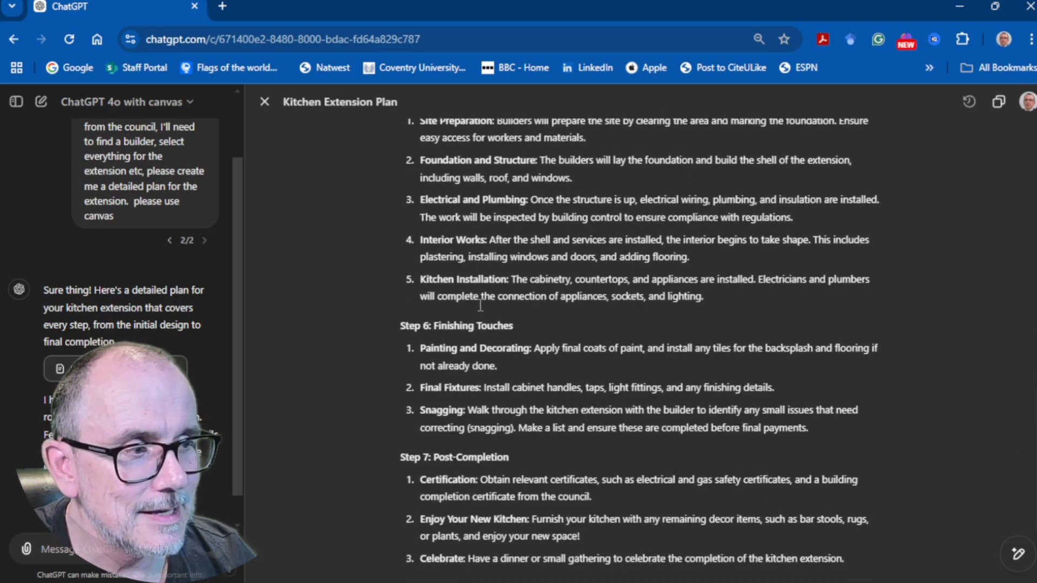
scroll(480, 305, down, 1)
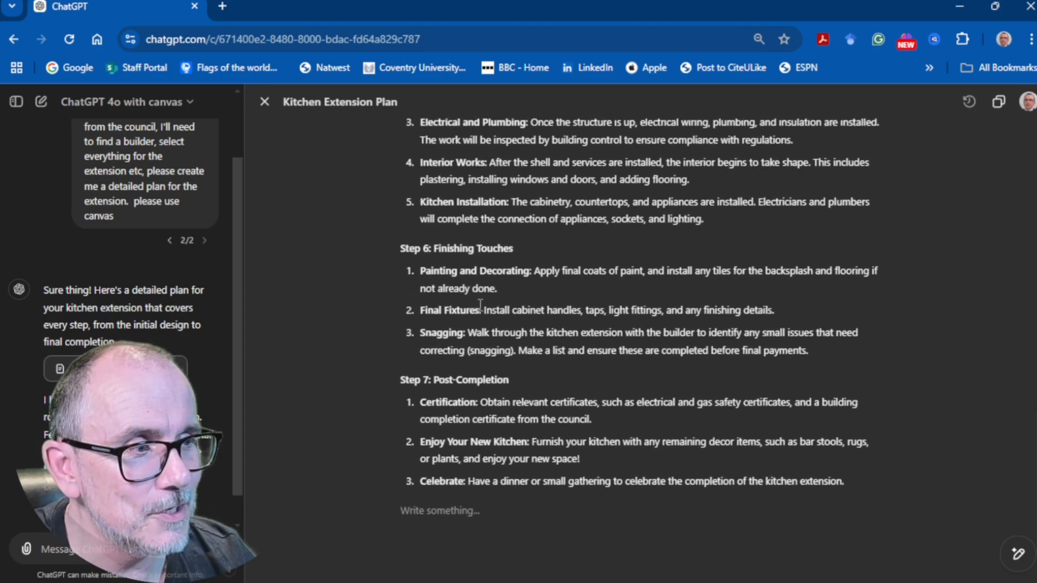
scroll(480, 306, up, 15)
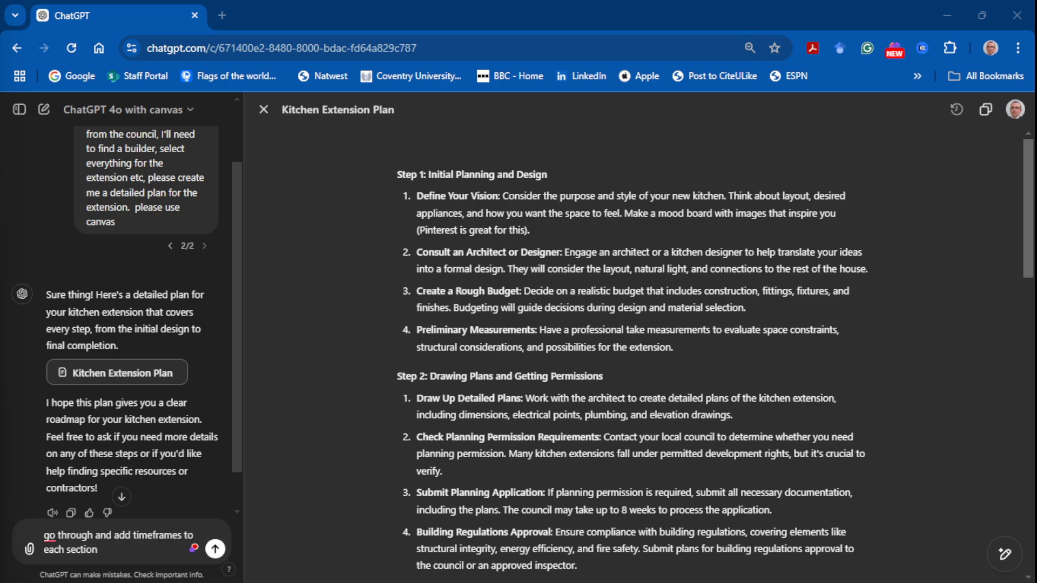
Step: Request "go through and add timeframes to each section" for the kitchen plan, and review the edited steps
key(Return)
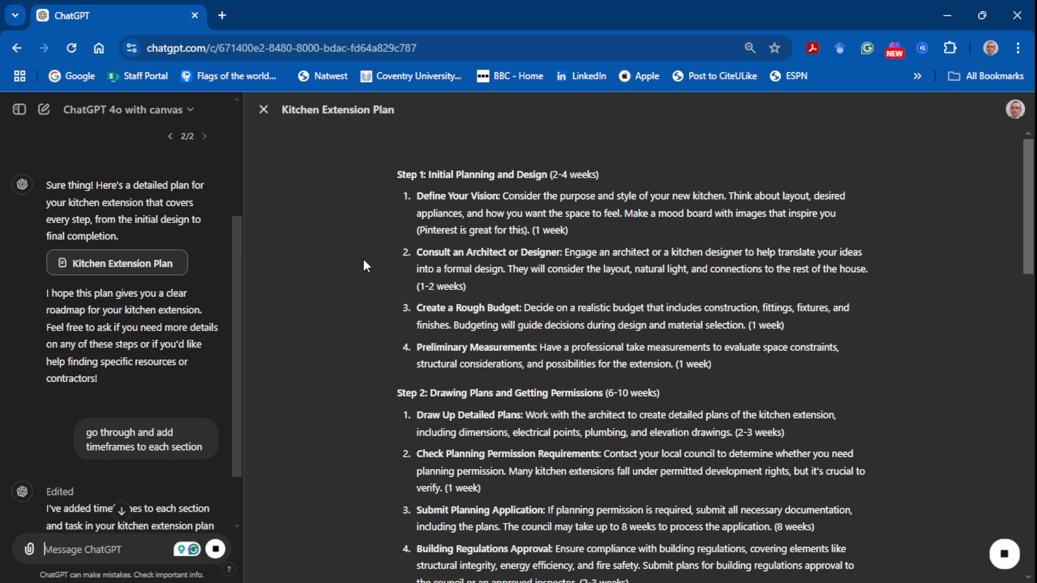
scroll(363, 260, down, 1)
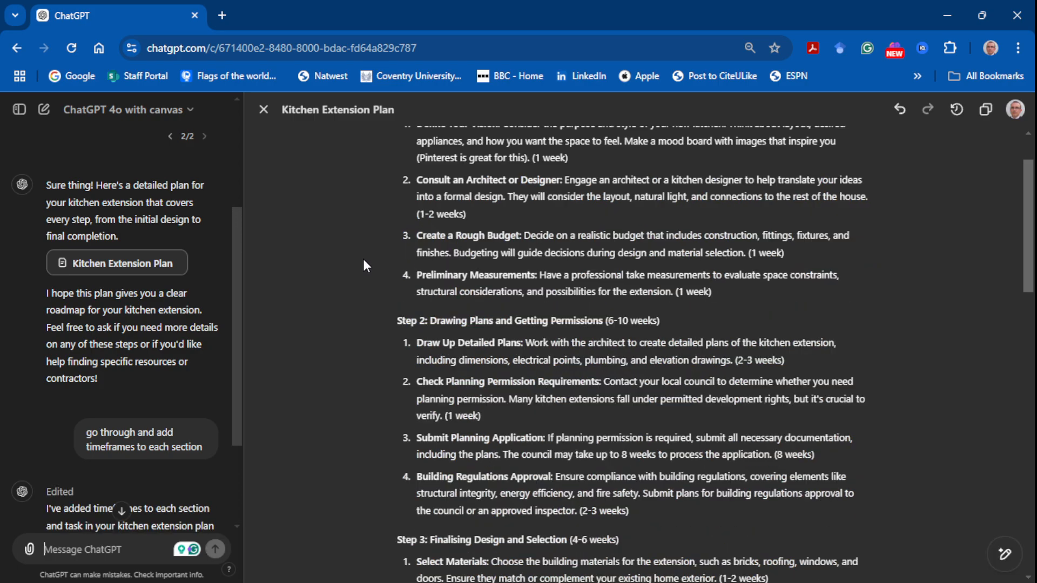
scroll(363, 258, down, 2)
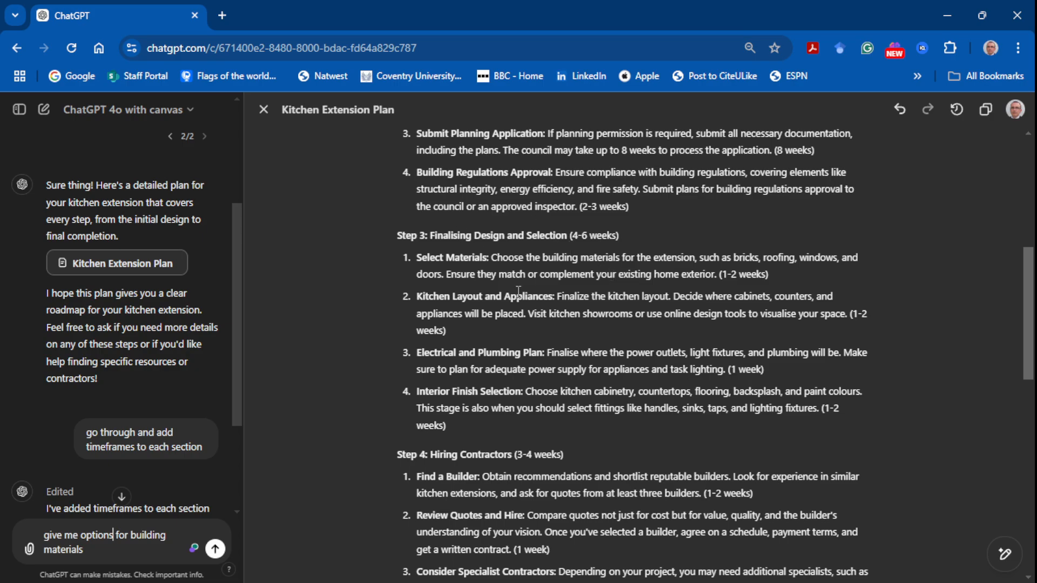
Step: Request "give me options for building materials" and look through the plan for the edits
click(214, 549)
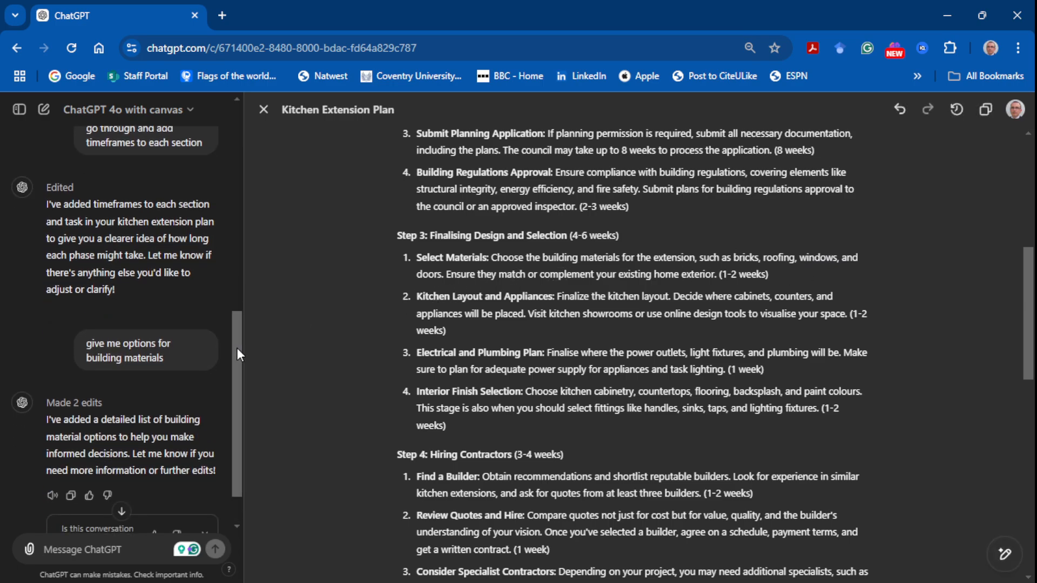
scroll(238, 378, down, 1)
scroll(439, 306, down, 1)
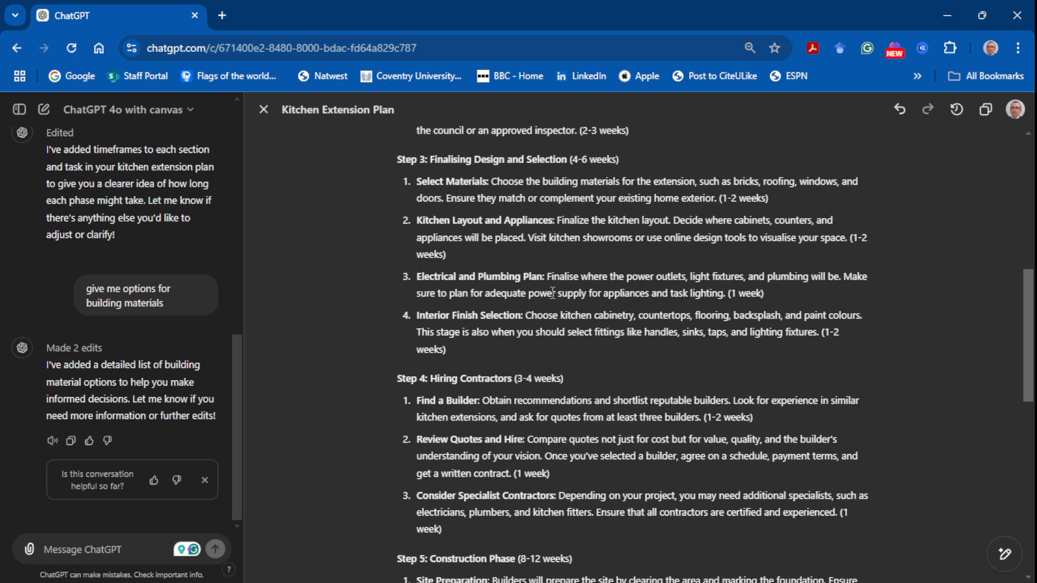
scroll(519, 300, down, 1)
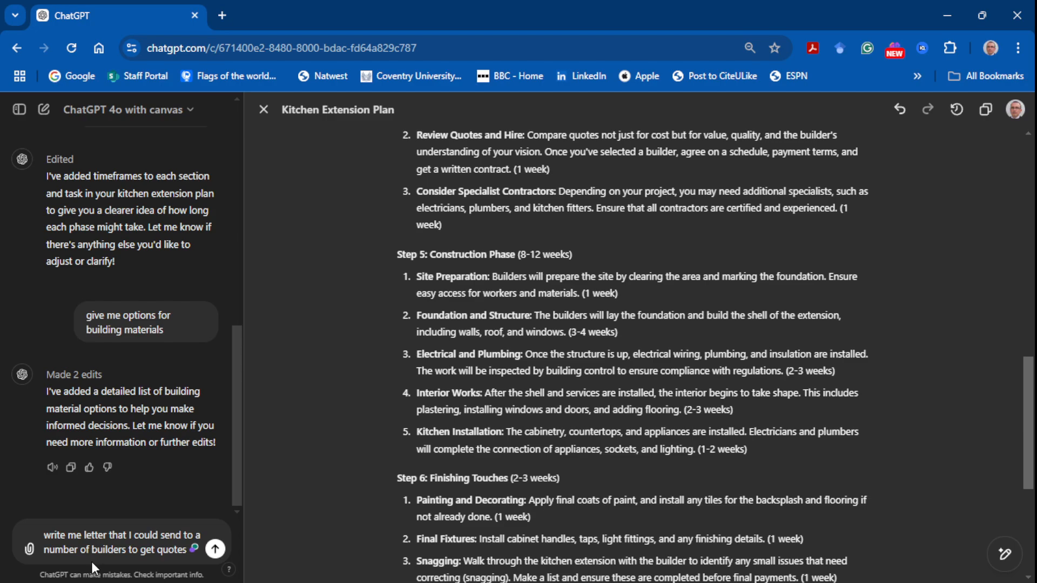
Step: Request a letter to send to a number of builders to get quotes, and reopen the Kitchen Extension Plan from the chat
click(215, 550)
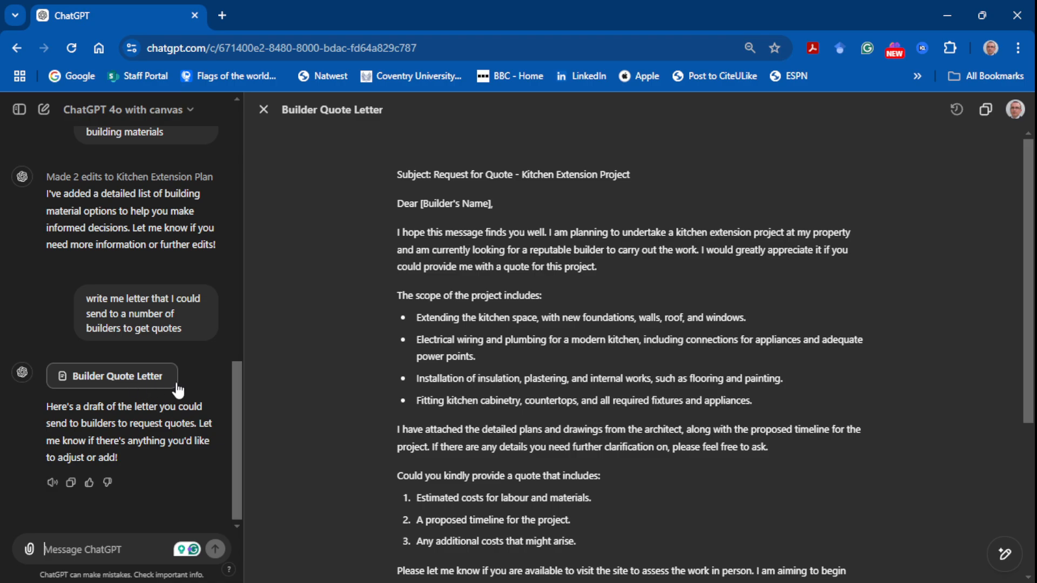
scroll(234, 384, up, 9)
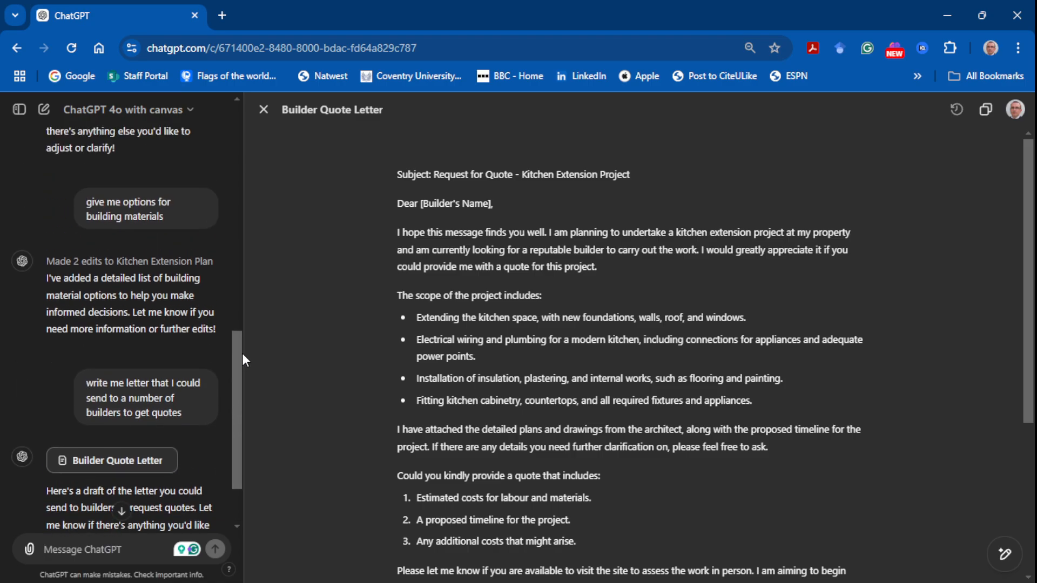
click(124, 279)
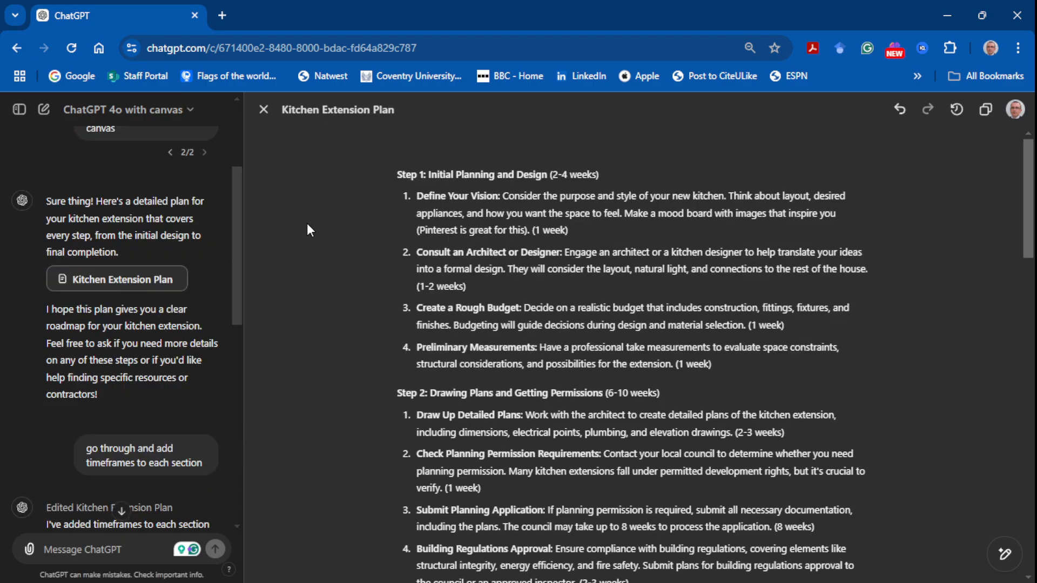
Step: Open the Builder Quote Letter from the chat and look back over the earlier chat messages
drag(235, 248, 229, 456)
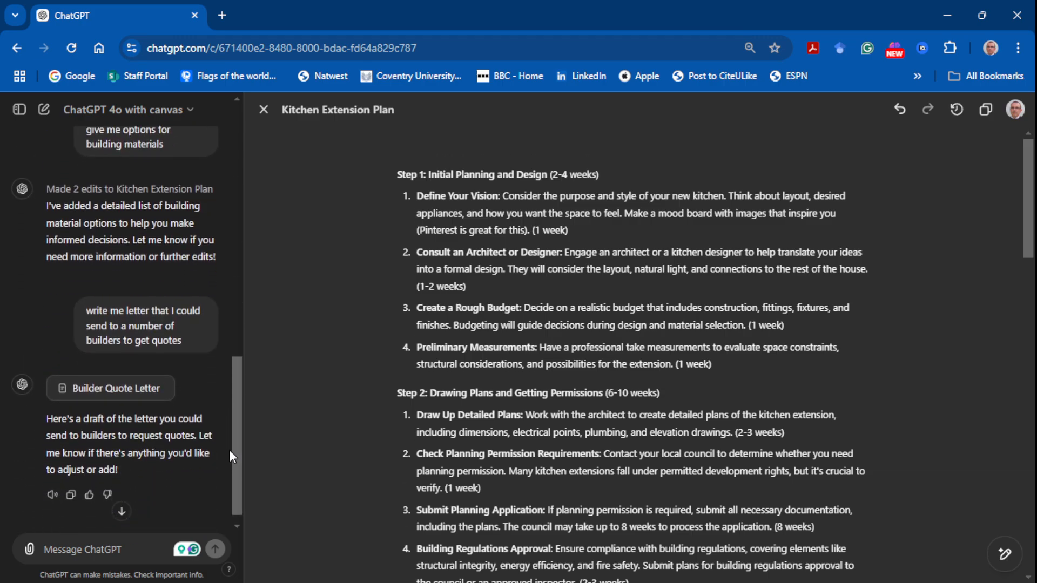
click(127, 377)
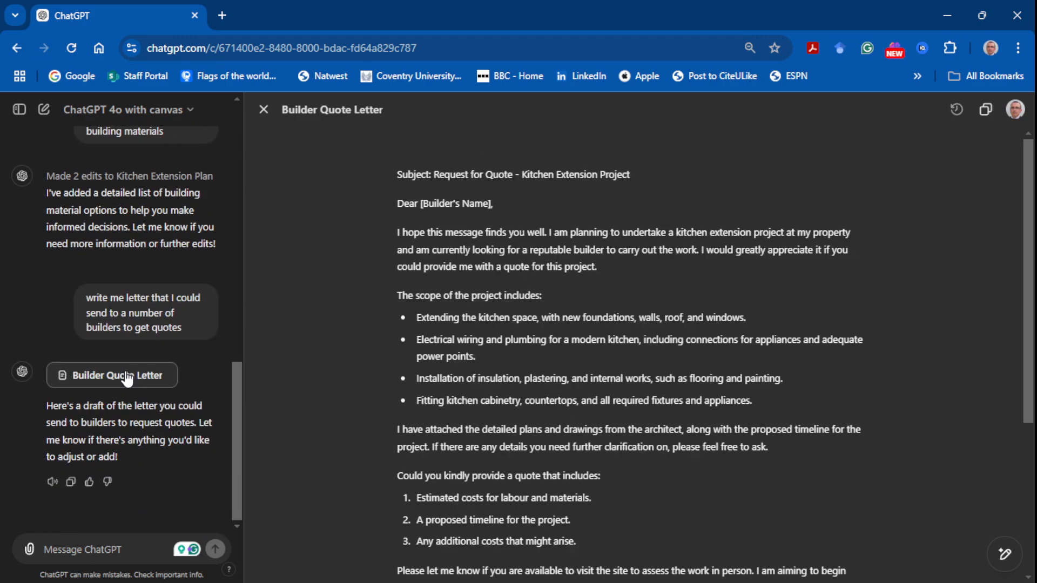
drag(236, 371, 250, 209)
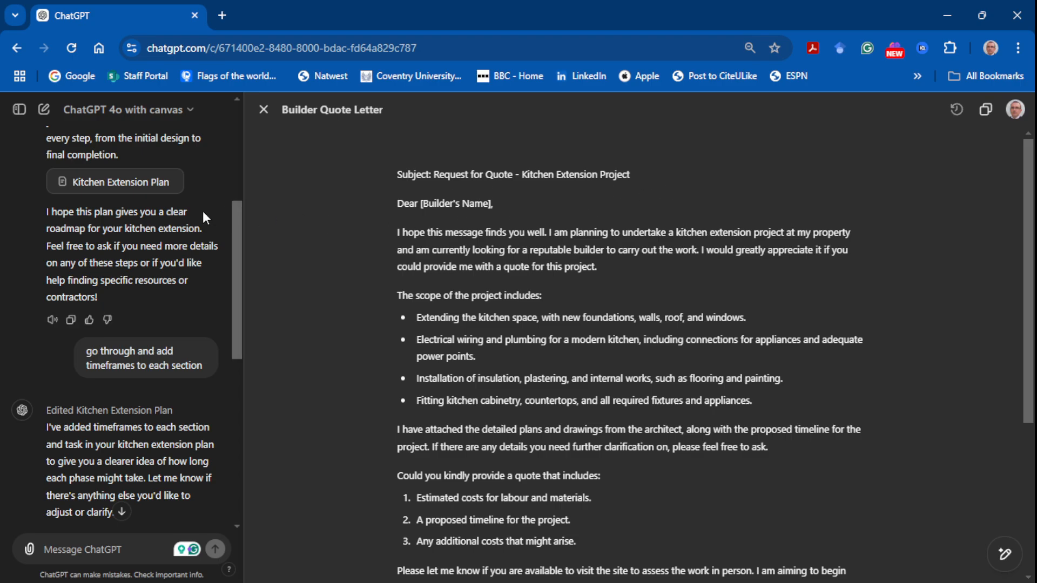
Step: Bring up the inline edit prompt for the scope bullet about extending the kitchen space, dismiss it, and read further down the letter
drag(506, 318, 646, 318)
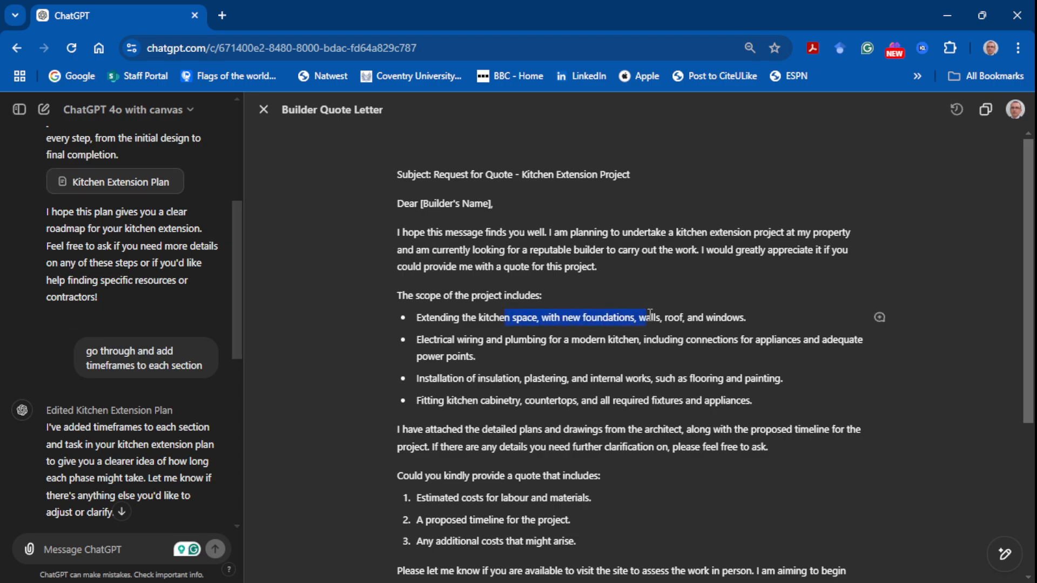
click(880, 320)
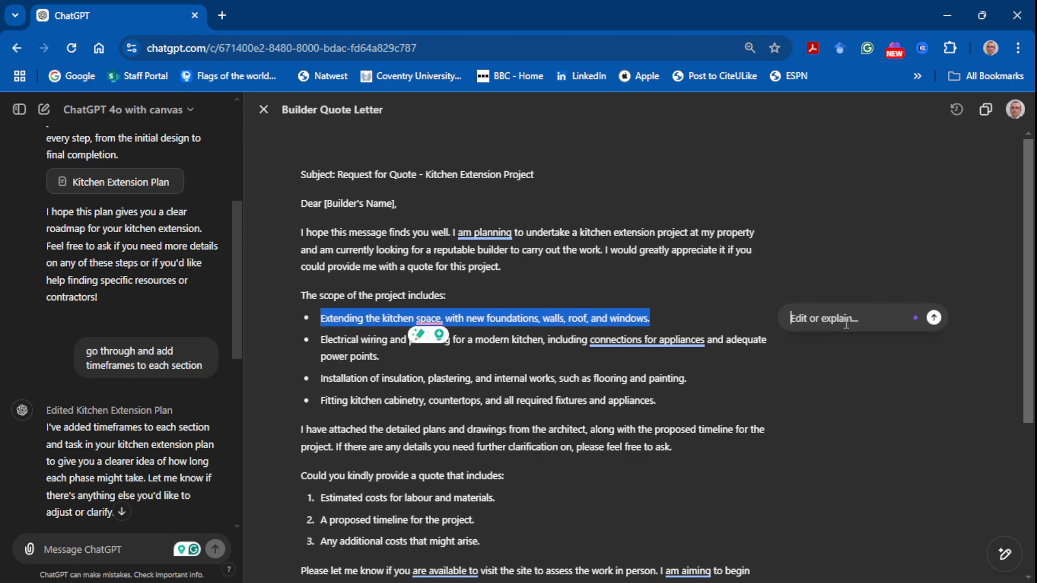
click(831, 352)
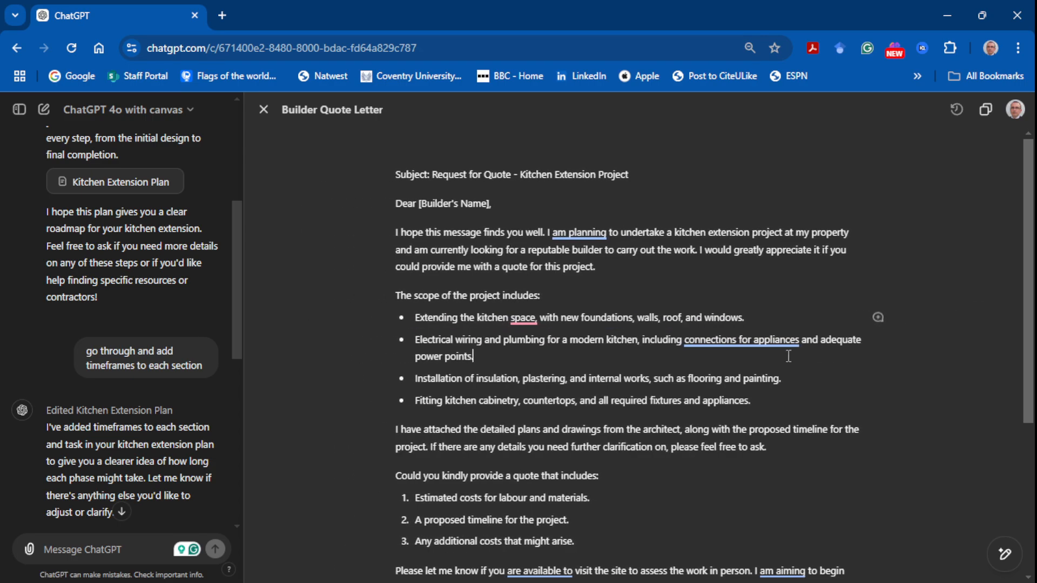
mouse_move(1003, 554)
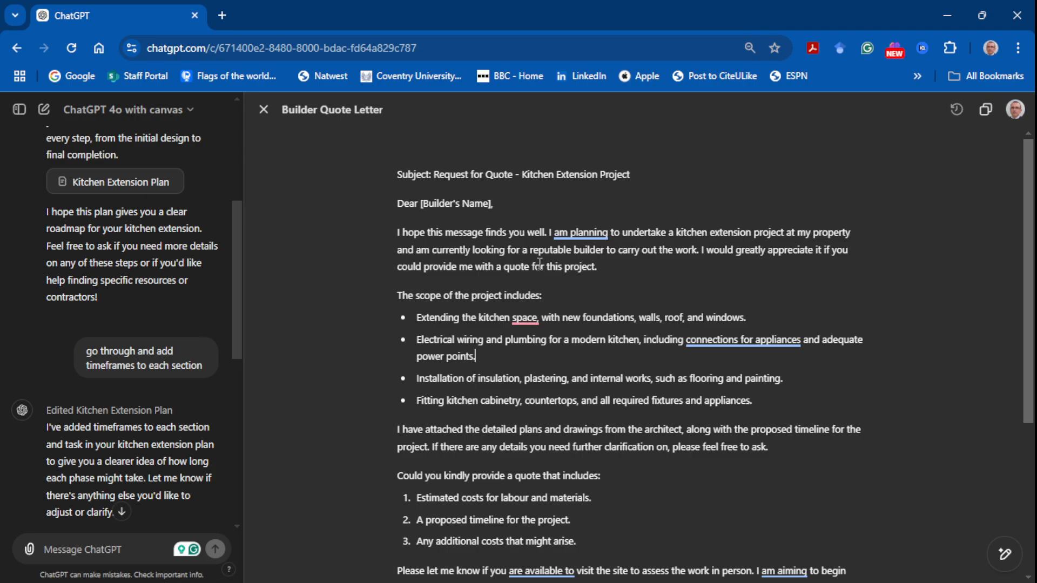
scroll(535, 268, down, 3)
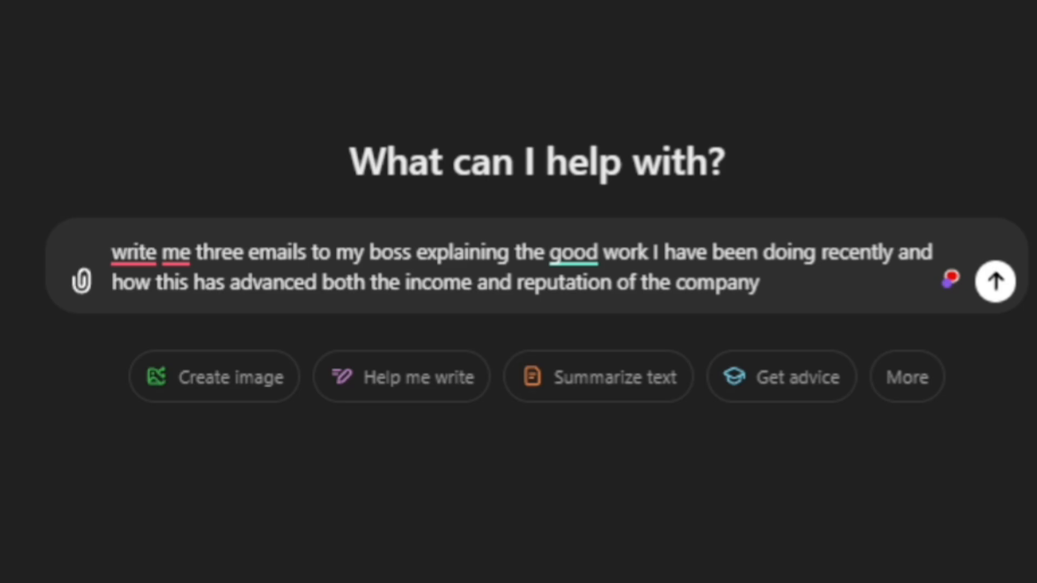
Step: Request three emails to the boss explaining recent good work and how it advanced company income and reputation, and read through them
click(998, 283)
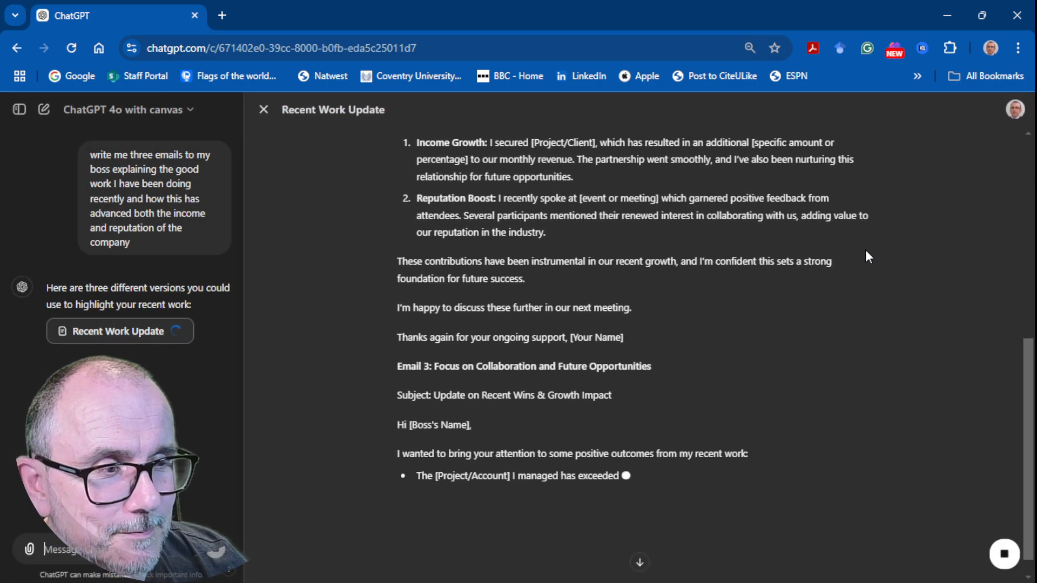
scroll(530, 335, down, 4)
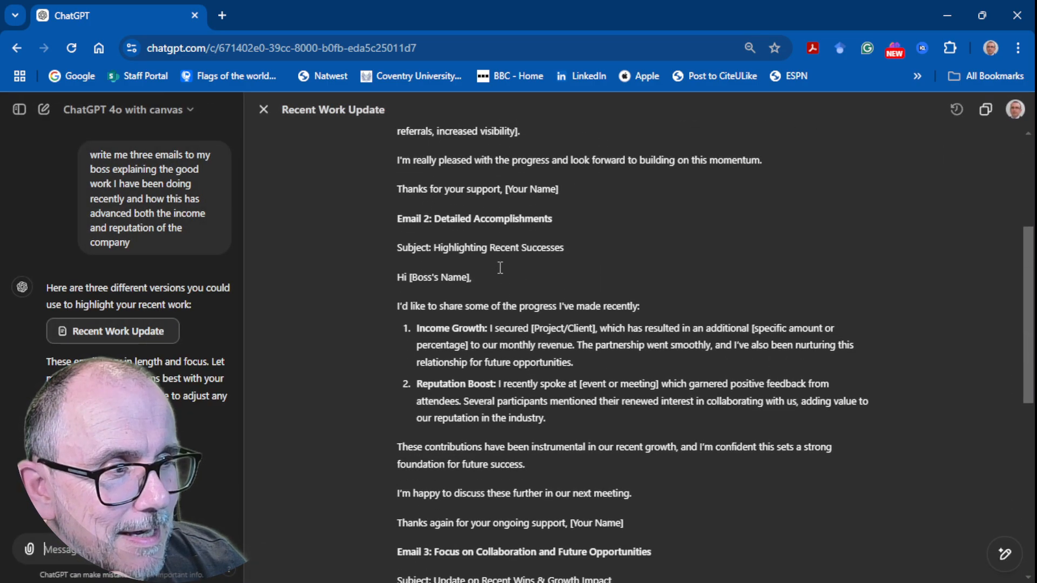
scroll(487, 481, down, 6)
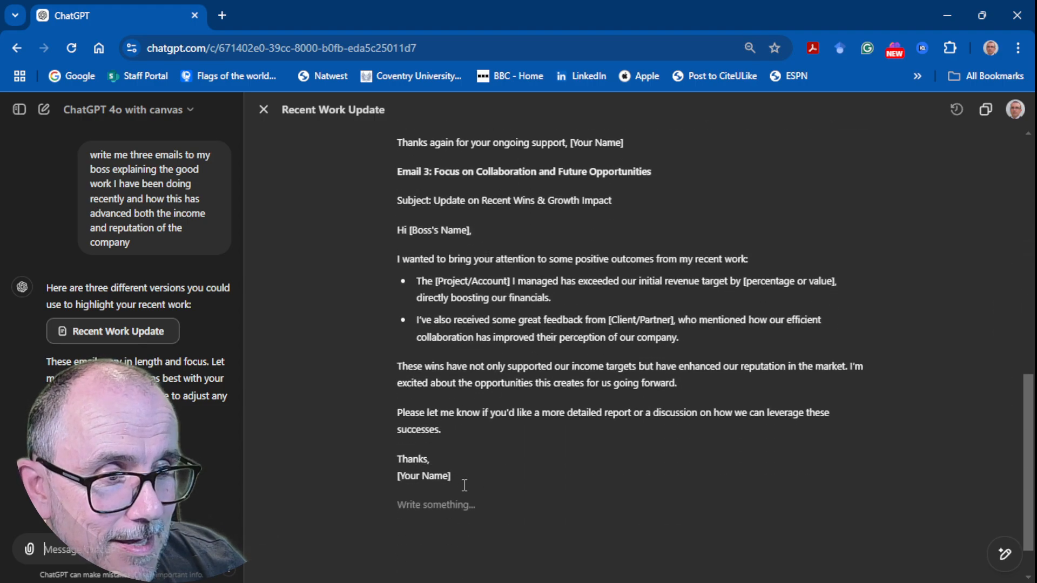
scroll(484, 248, up, 10)
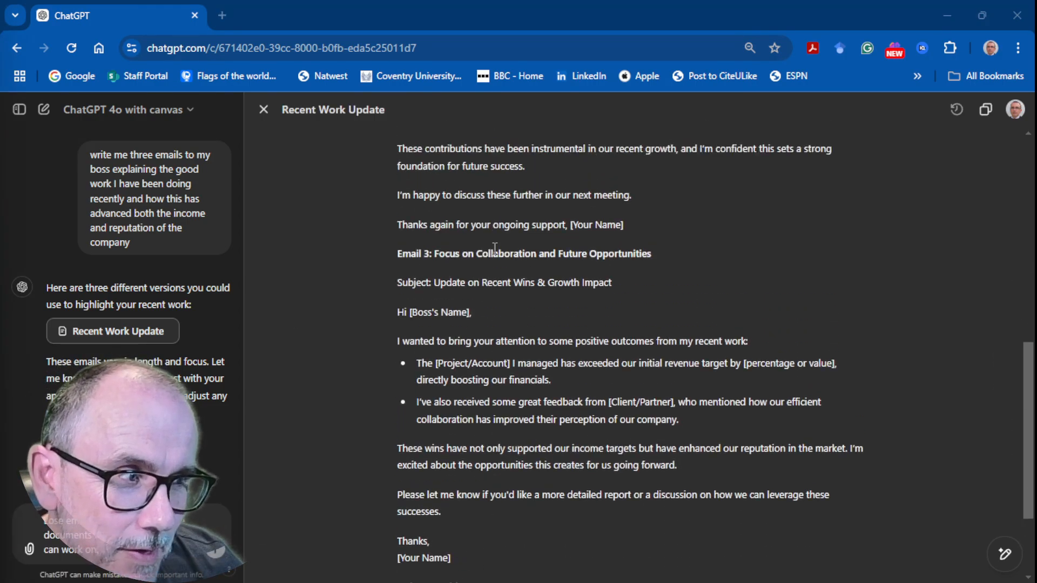
scroll(484, 247, down, 5)
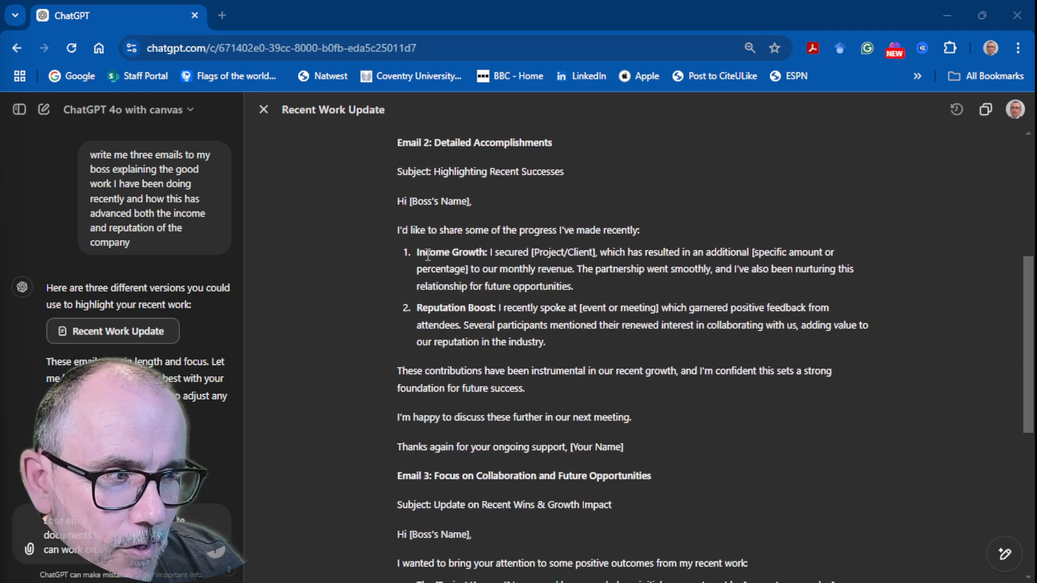
scroll(426, 249, up, 5)
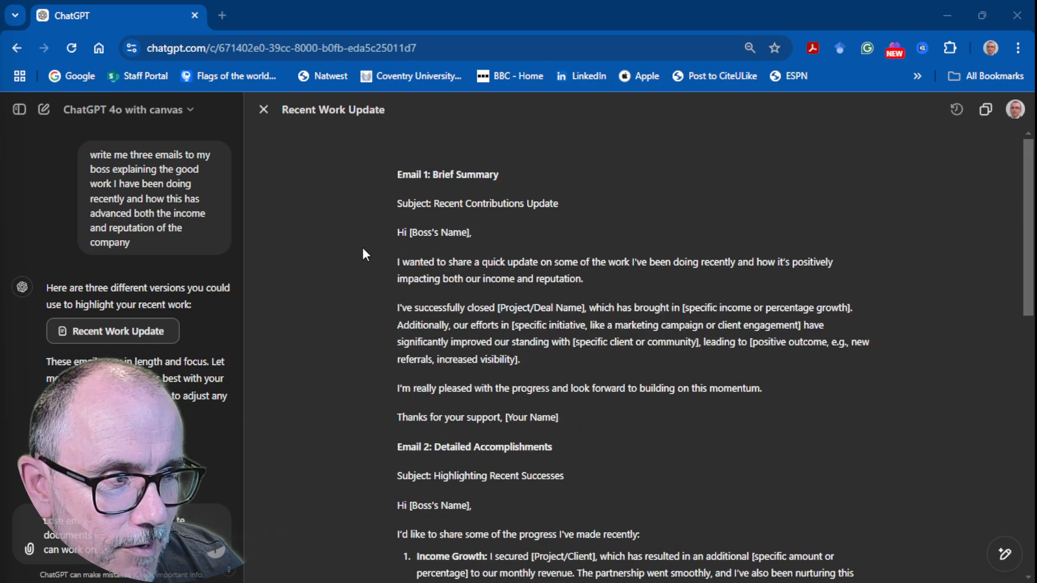
scroll(351, 254, down, 3)
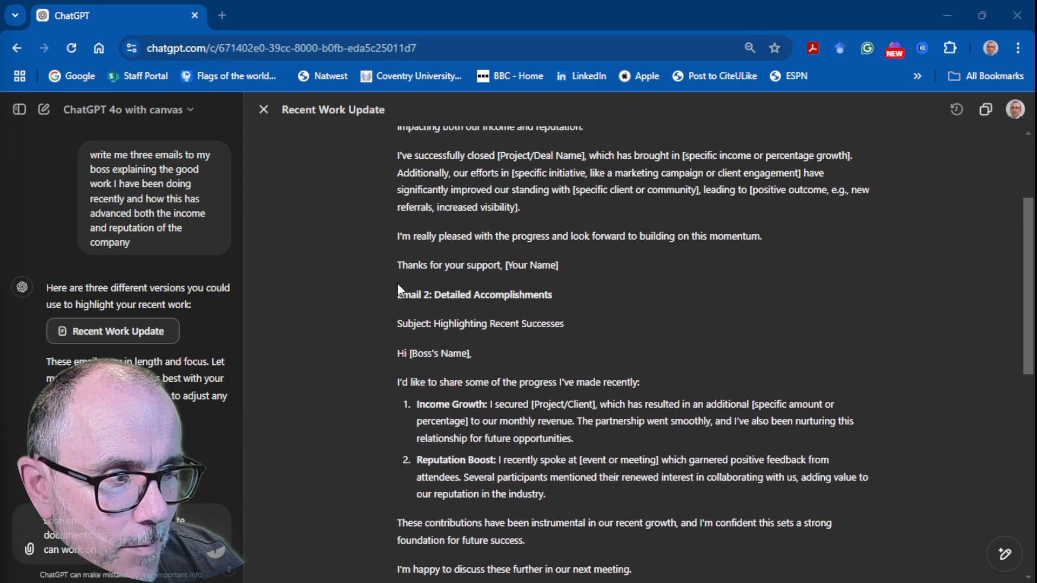
scroll(438, 319, down, 8)
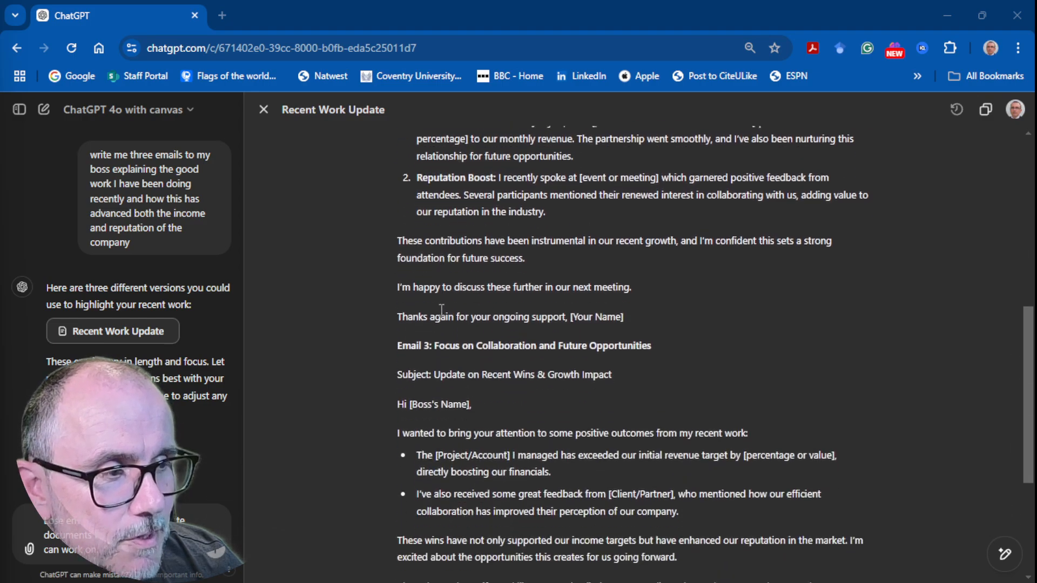
scroll(438, 322, up, 3)
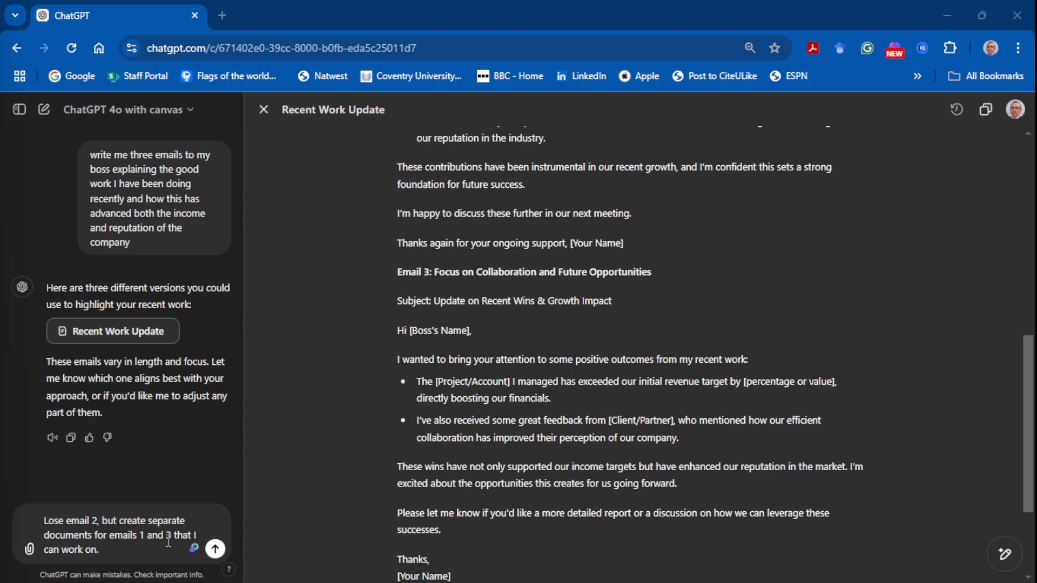
Step: Request "Lose email 2, but create separate documents for emails 1 and 3 that I can work on." and compare the resulting documents
click(215, 549)
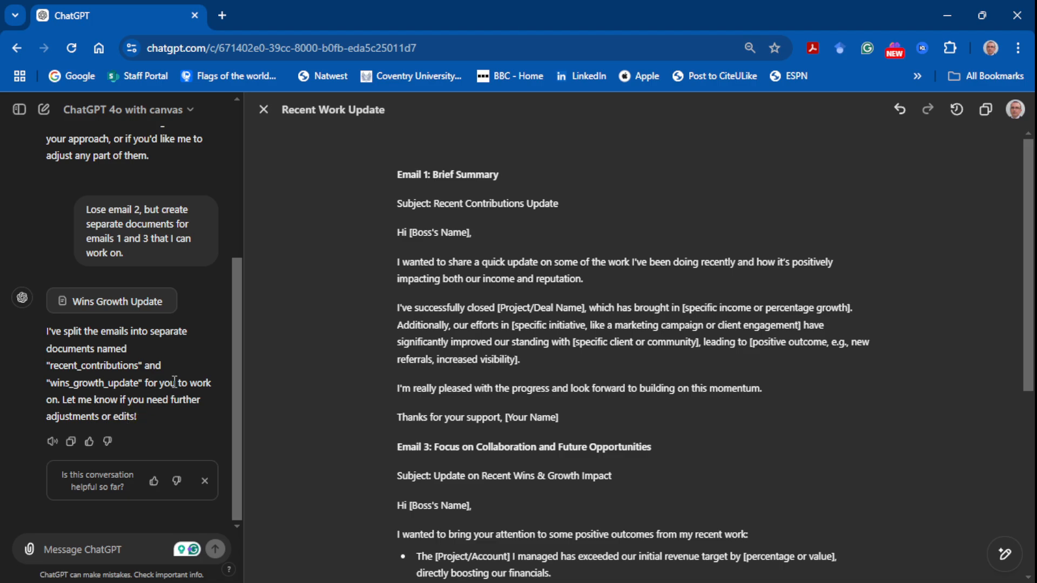
scroll(391, 311, down, 1)
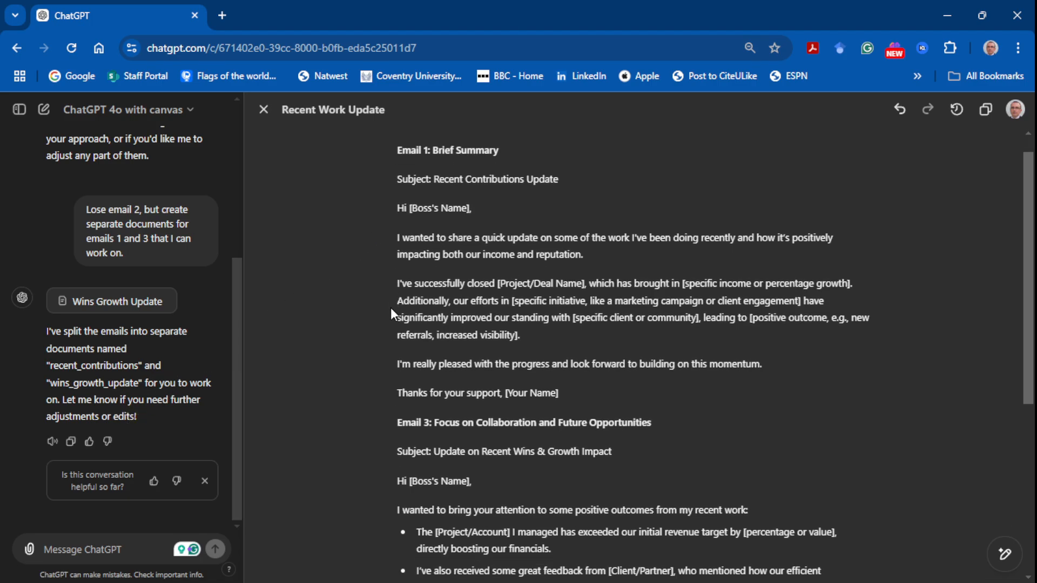
click(127, 305)
scroll(128, 309, up, 5)
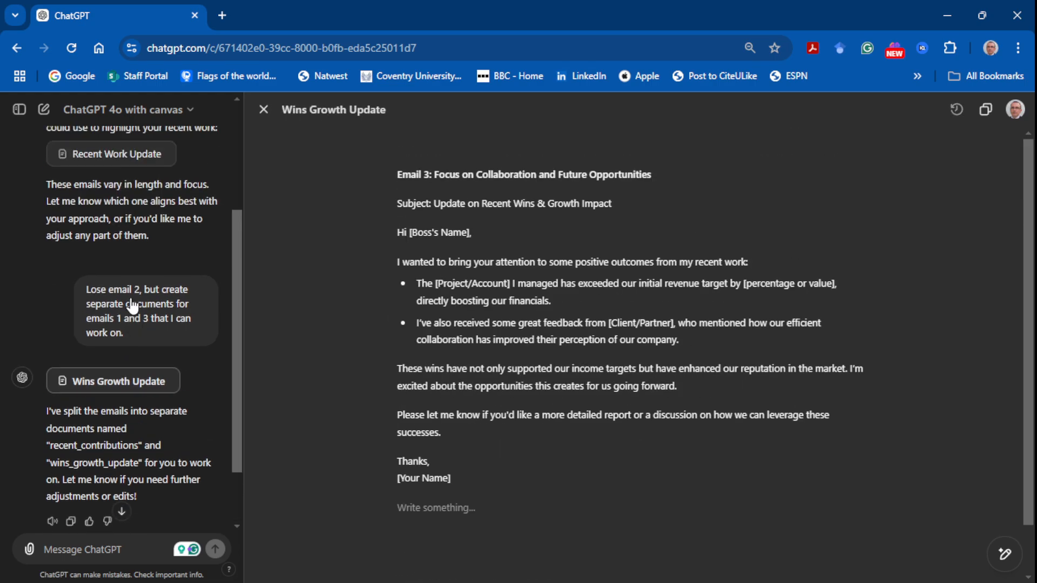
click(115, 334)
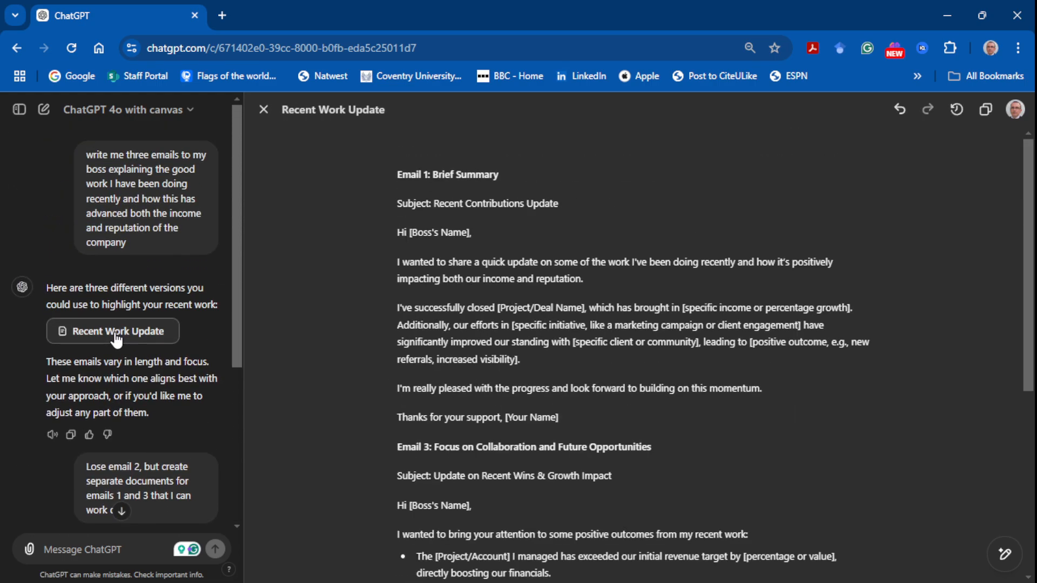
scroll(200, 335, down, 5)
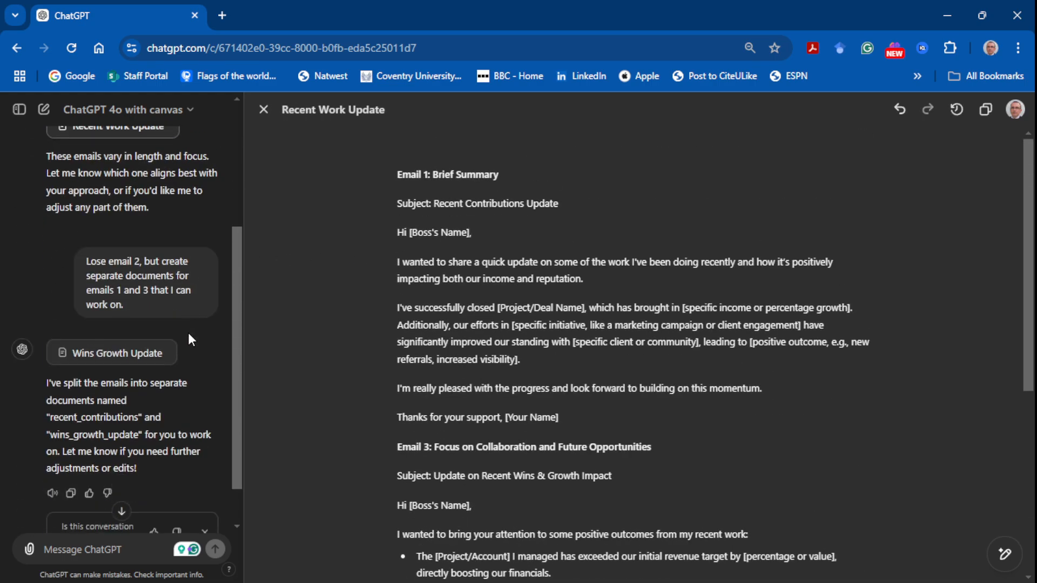
click(133, 305)
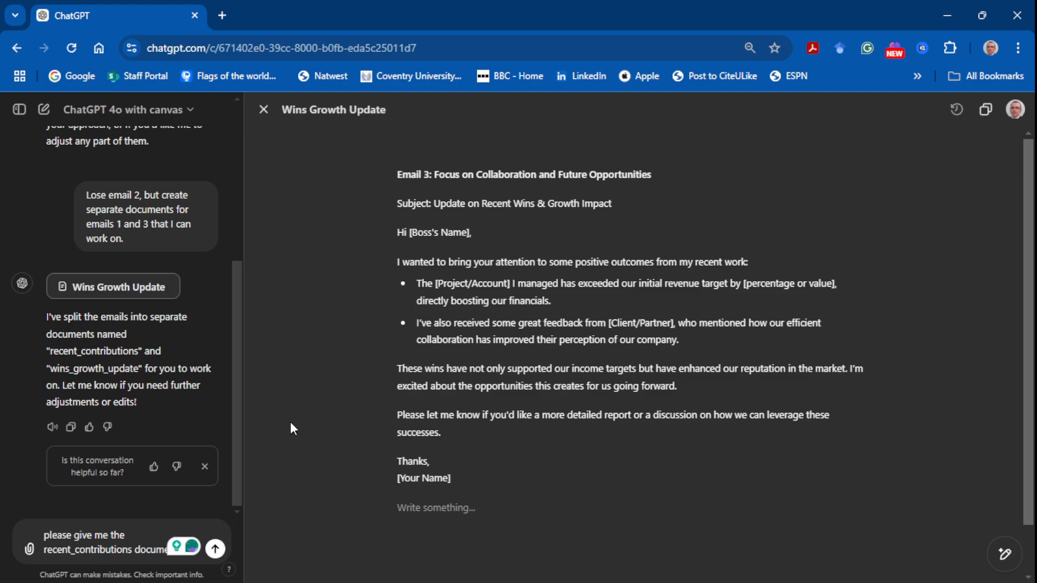
Step: Request "please give me the recent_contributions document" and try to step back through the changes in Wins Growth Update
click(215, 548)
click(897, 108)
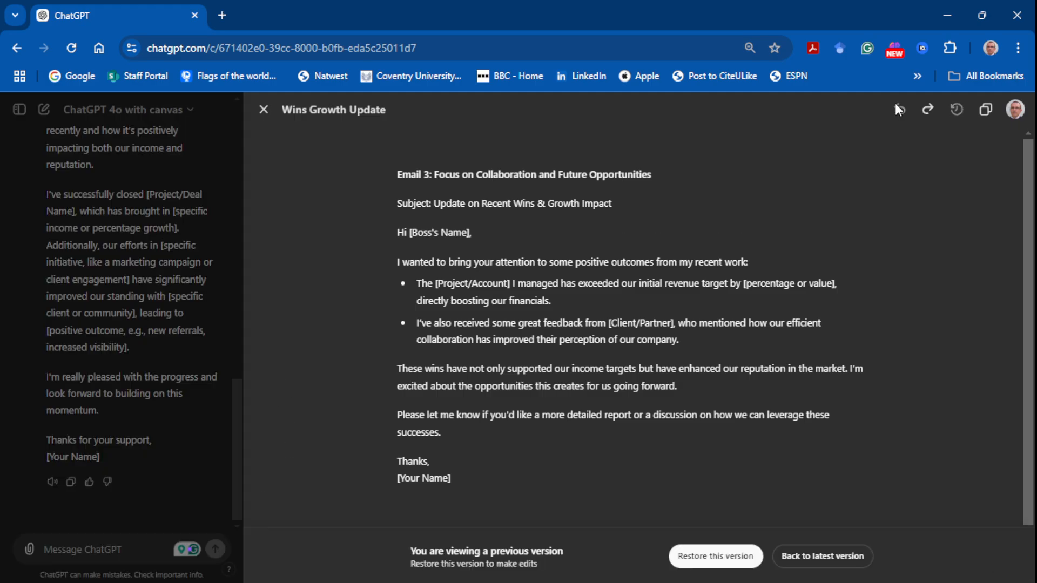
click(896, 109)
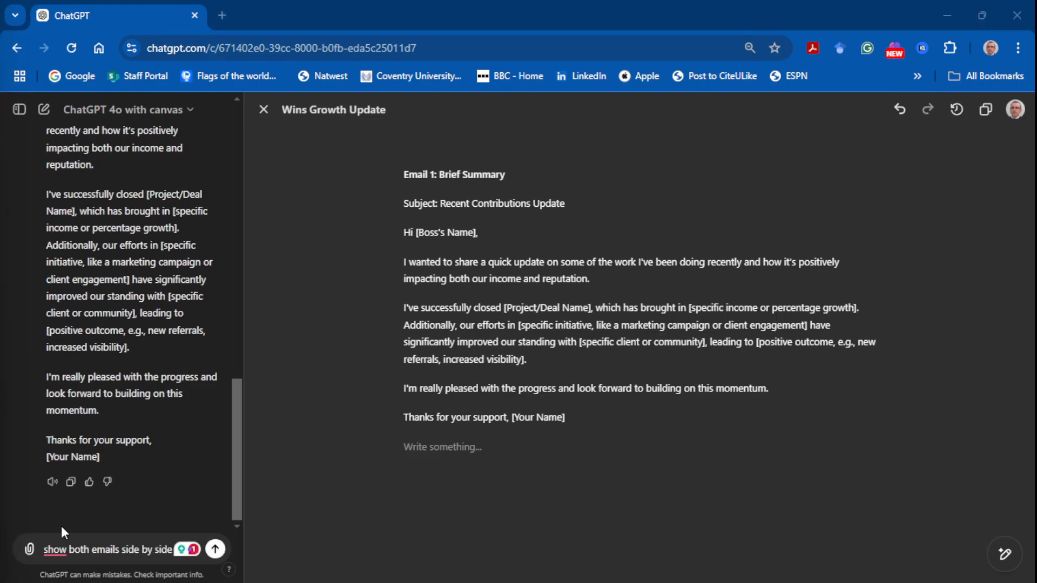
Step: Request "show both emails side by side" and look through both emails in the Wins Growth Update document
click(215, 550)
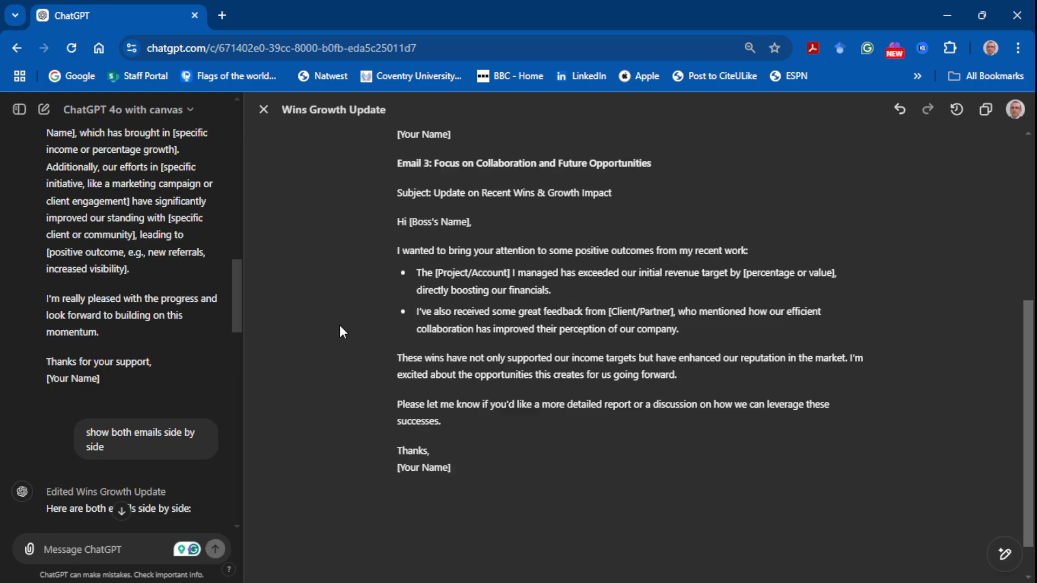
scroll(339, 325, up, 4)
scroll(340, 326, up, 2)
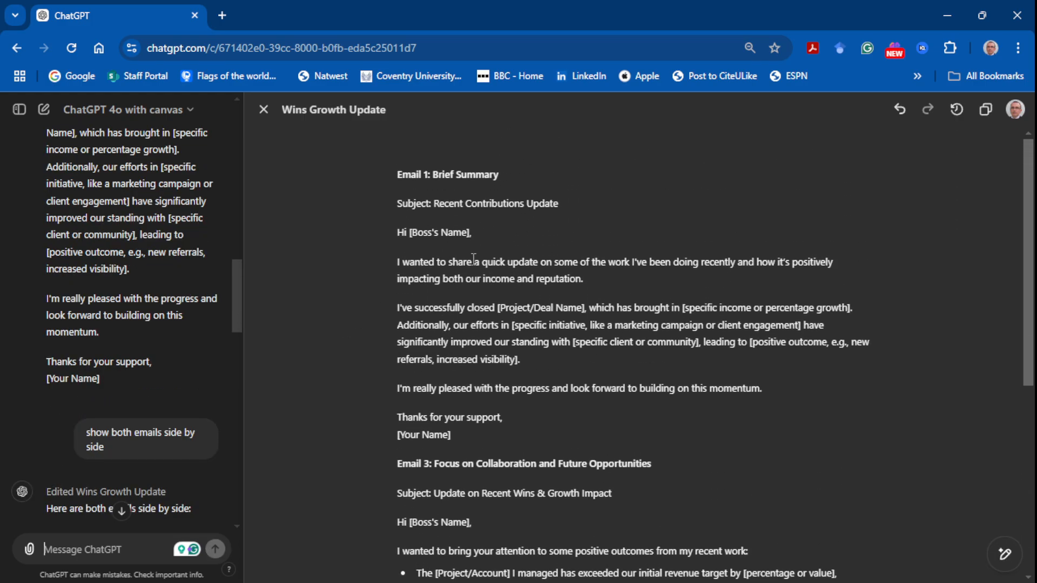
scroll(410, 289, down, 4)
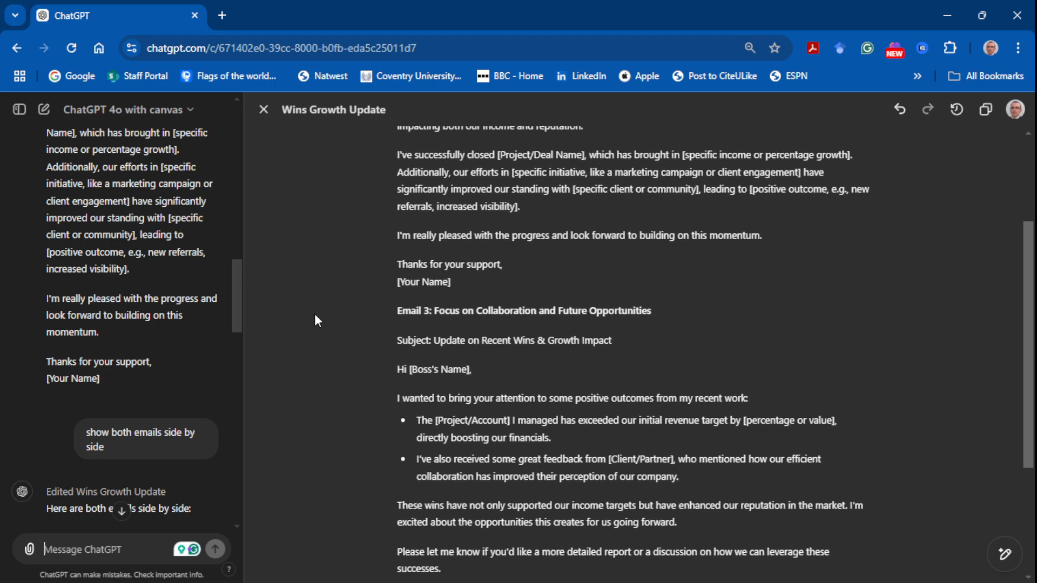
scroll(315, 319, down, 2)
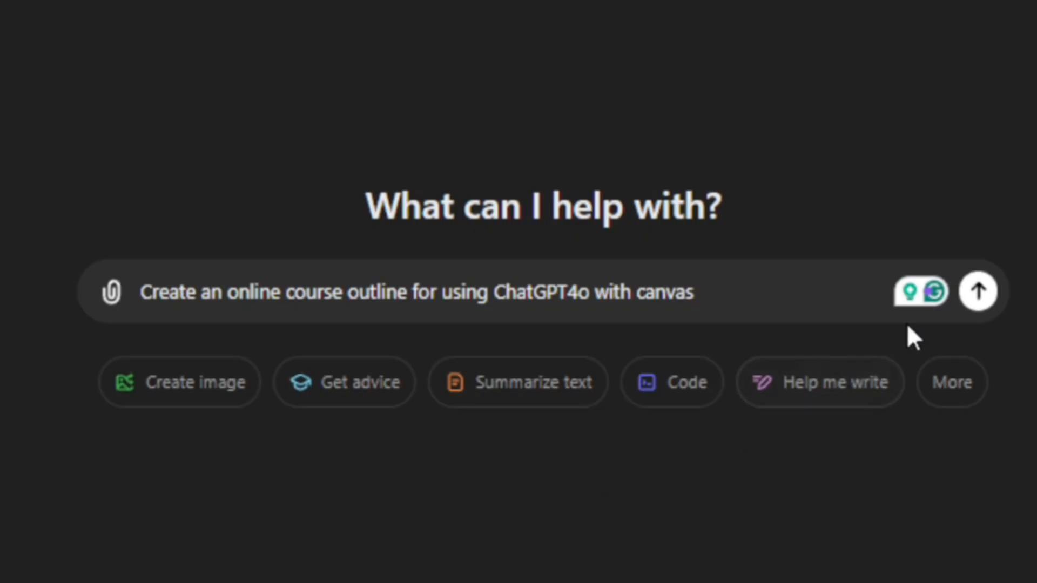
Step: Request "Create an online course outline for using ChatGPT4o with canvas" and read through the outline from Week 1 to the final project
click(972, 294)
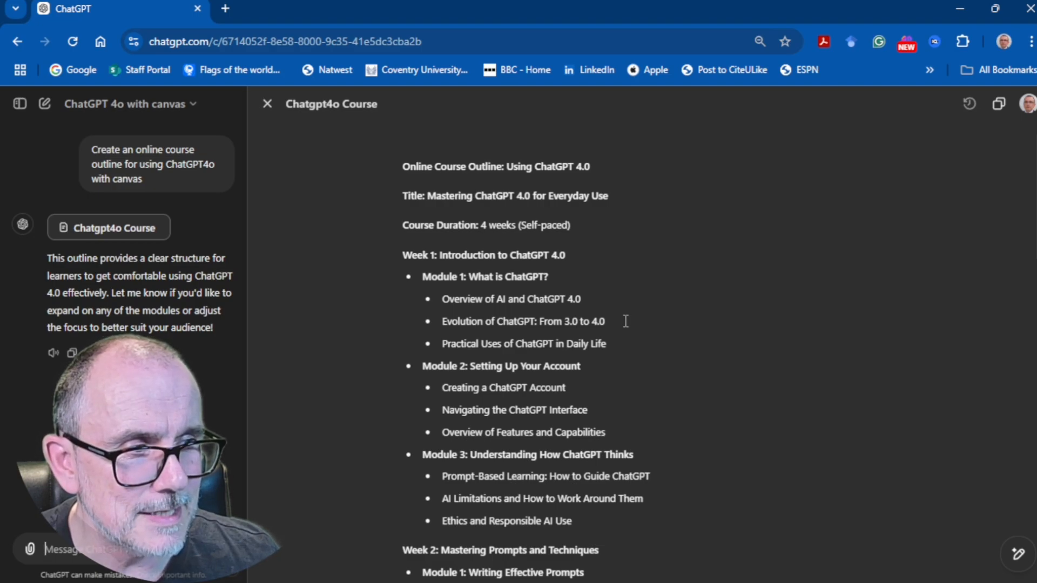
scroll(626, 321, down, 2)
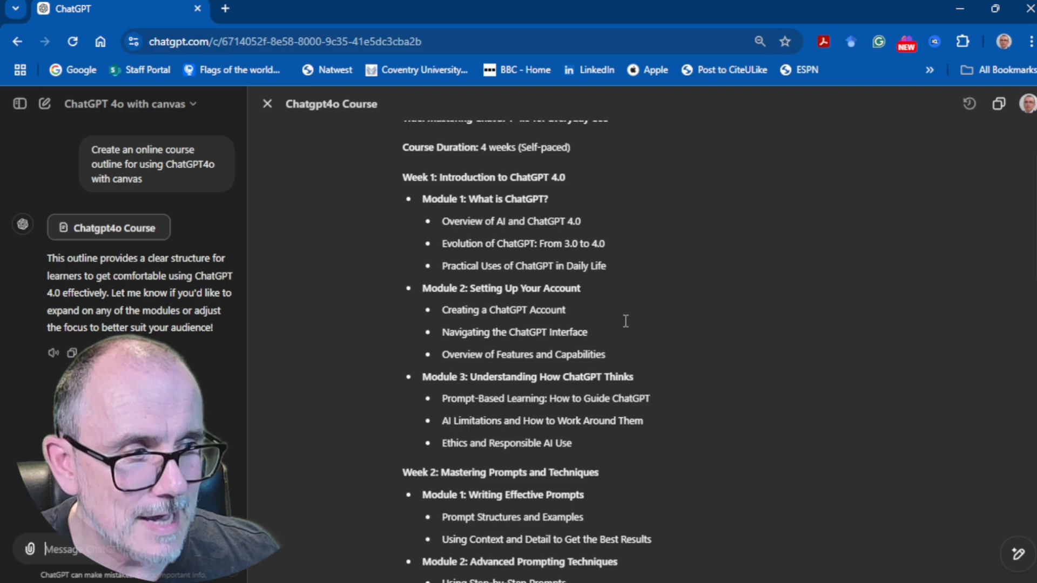
scroll(625, 321, down, 2)
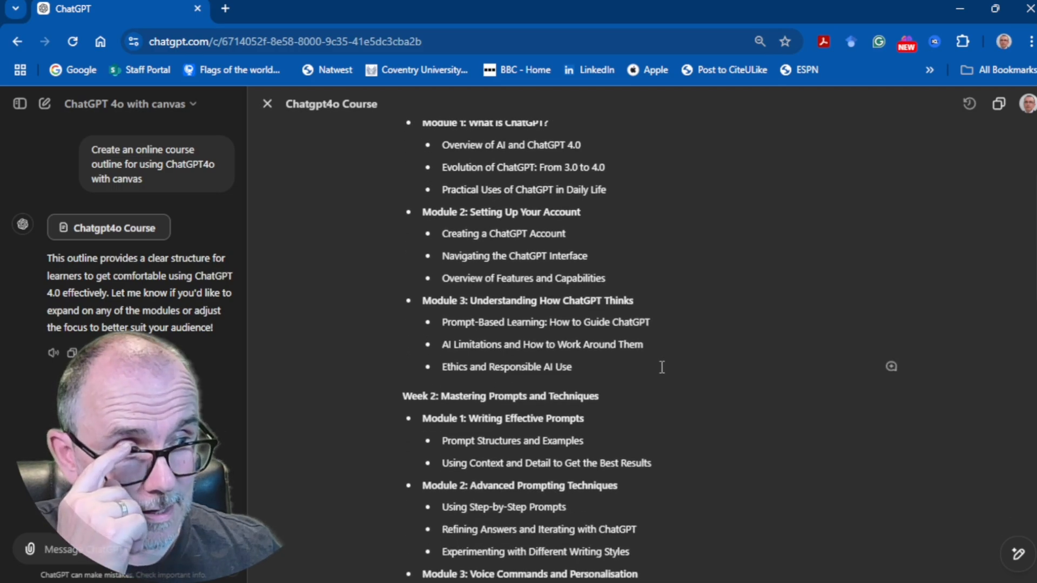
scroll(662, 367, down, 3)
scroll(661, 367, down, 1)
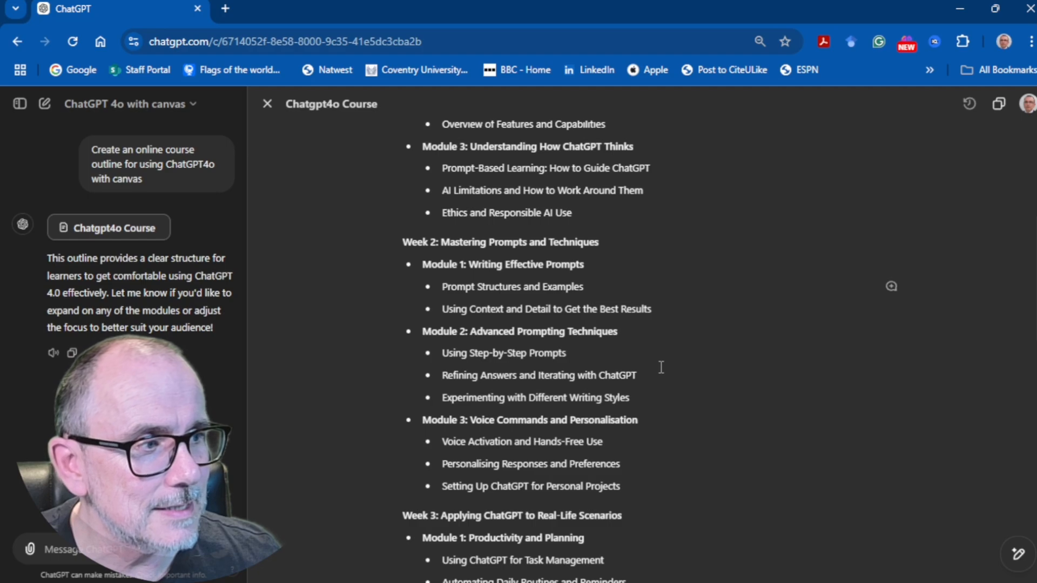
scroll(662, 367, down, 2)
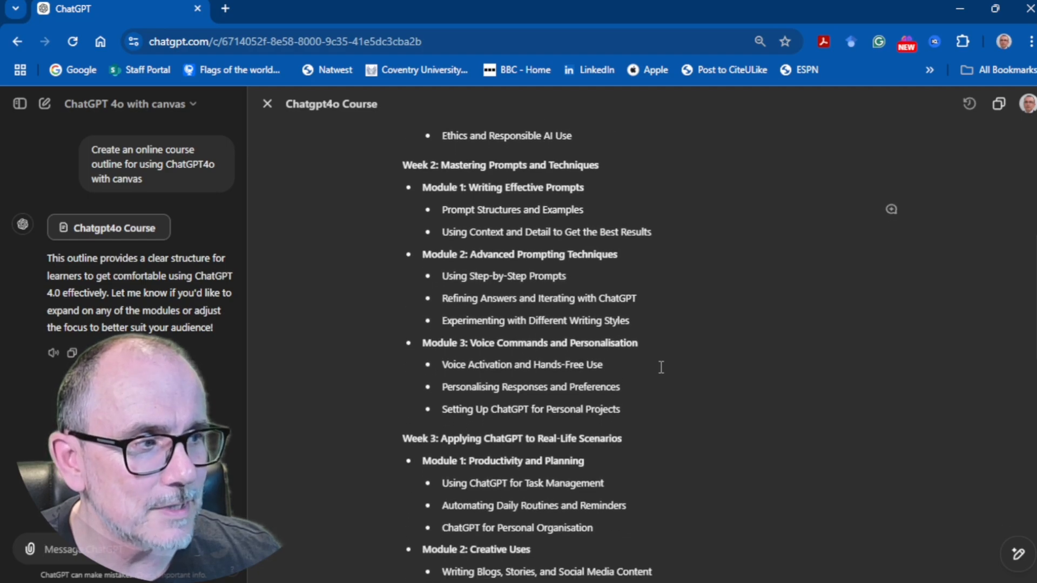
scroll(661, 368, down, 2)
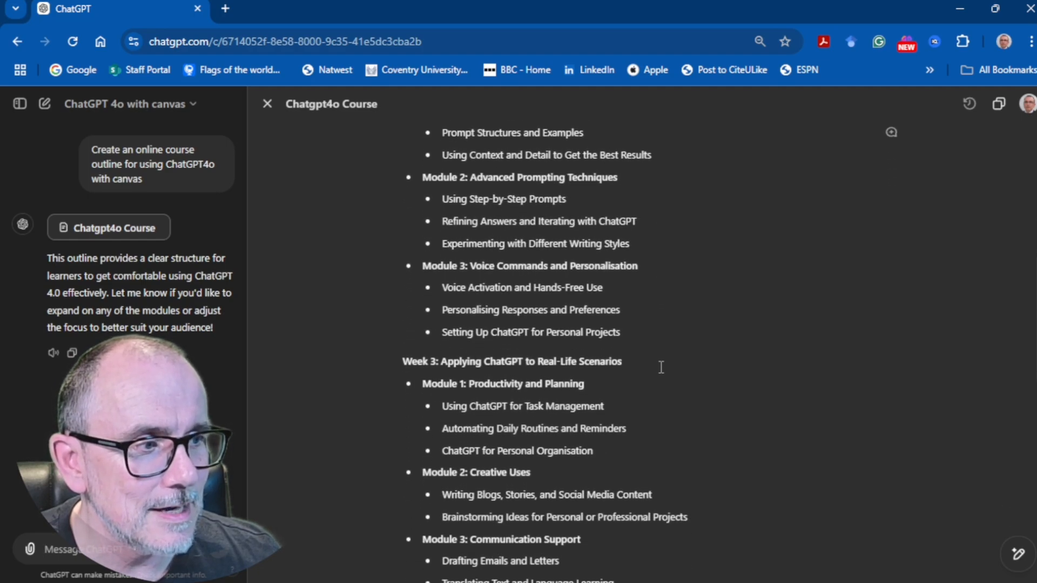
scroll(661, 367, down, 2)
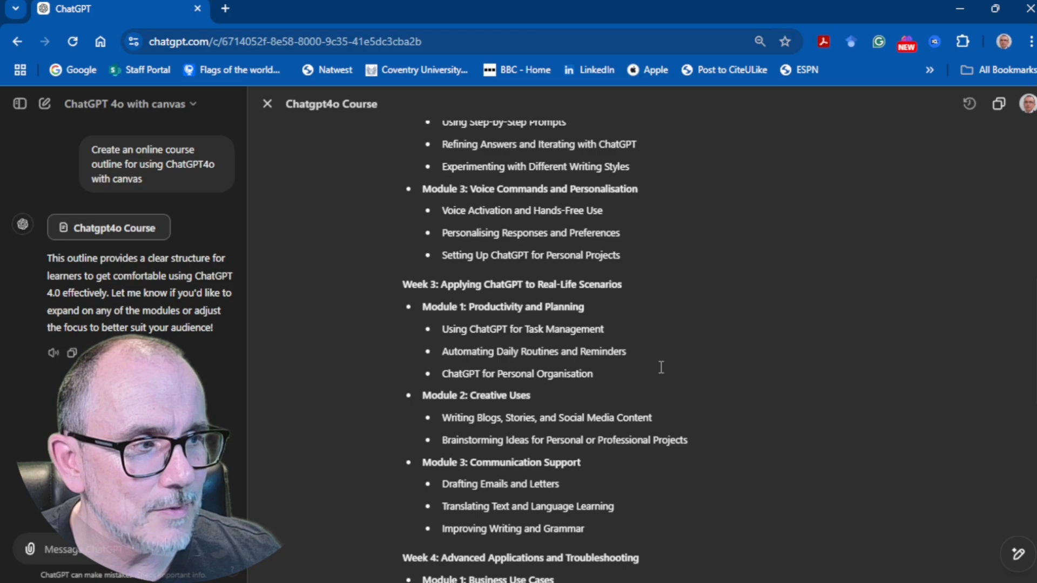
scroll(661, 367, down, 6)
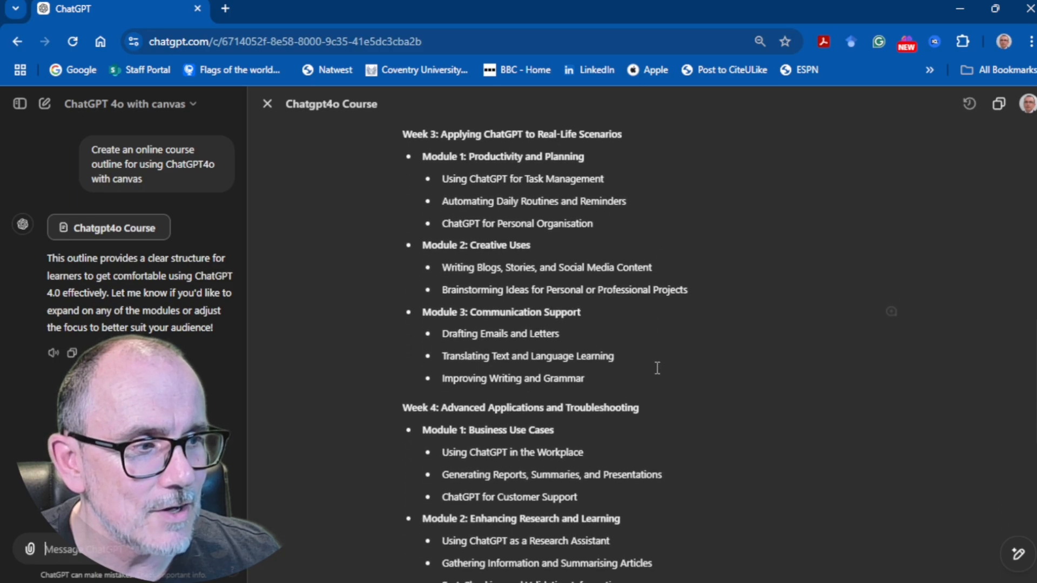
scroll(657, 368, down, 7)
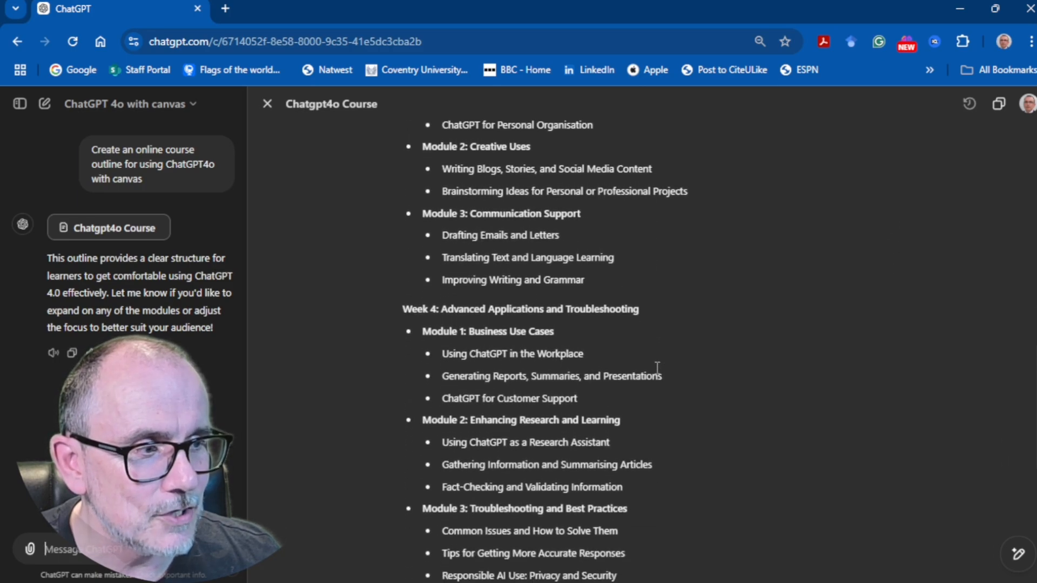
scroll(657, 367, down, 2)
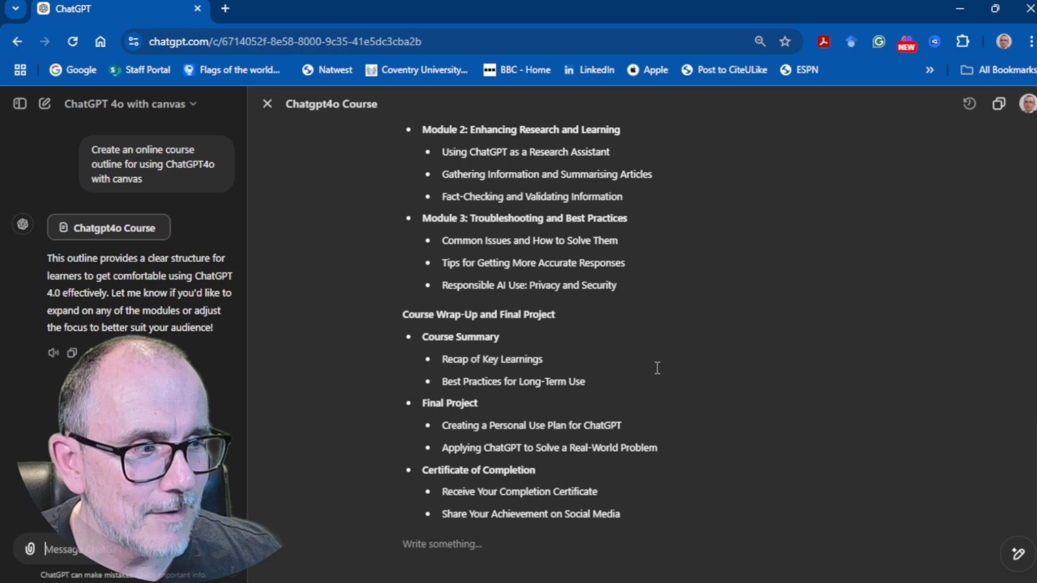
scroll(651, 368, up, 20)
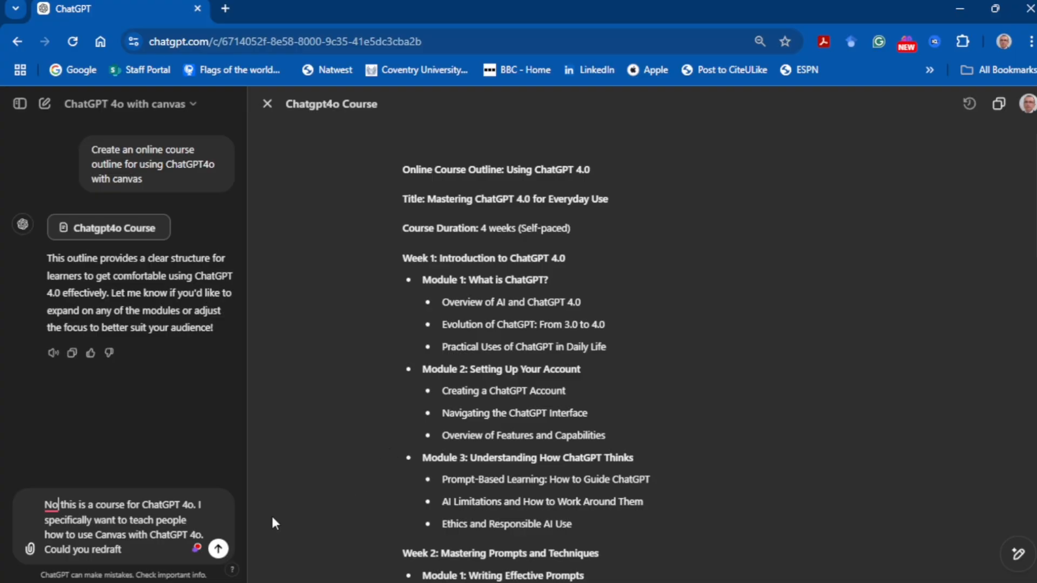
Step: Request a redraft of the outline that specifically teaches people how to use Canvas with ChatGPT 4o, and review its opening modules
key(Return)
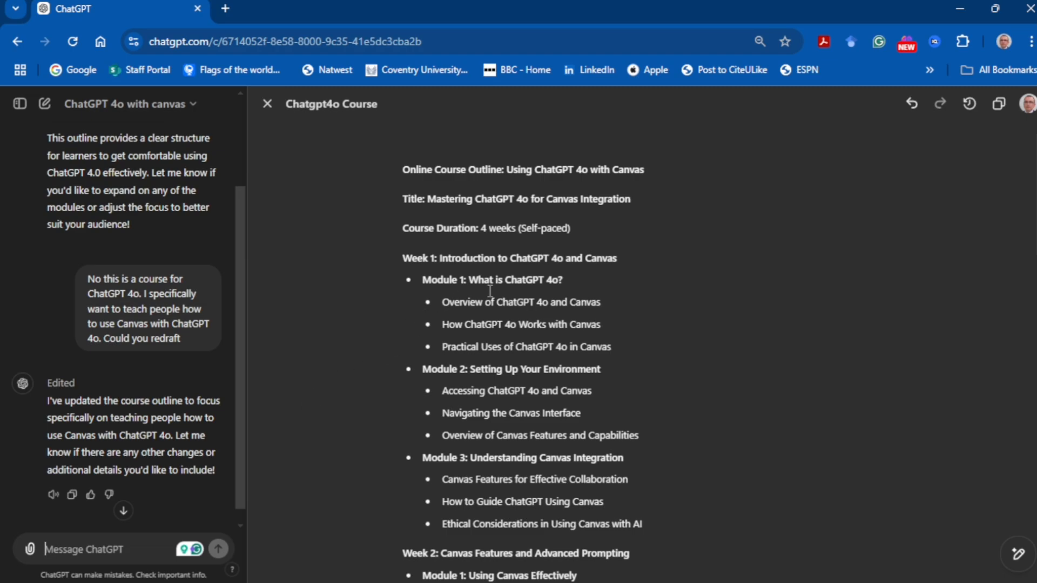
scroll(490, 291, down, 10)
scroll(490, 291, up, 10)
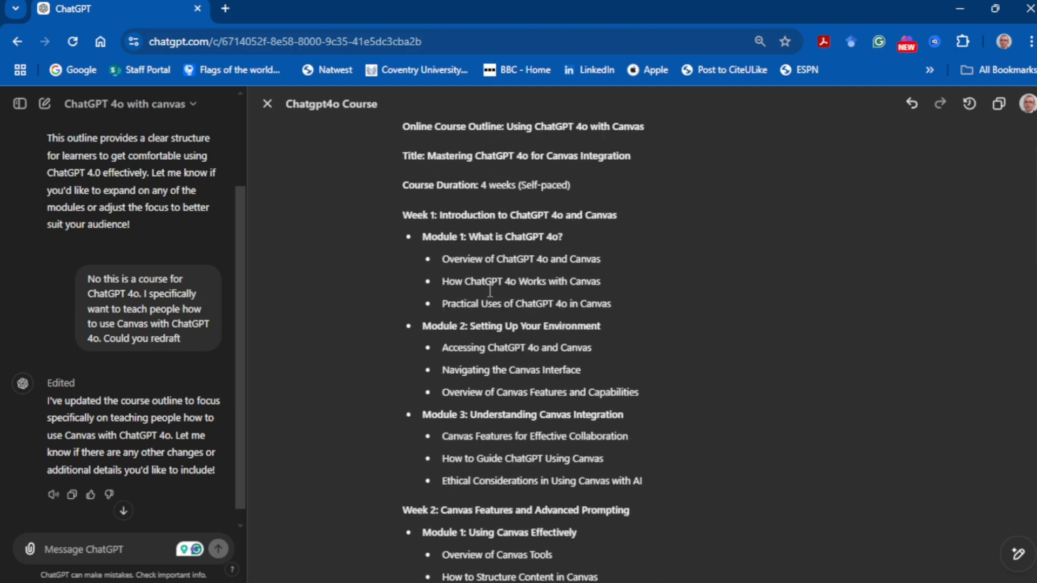
scroll(490, 292, up, 1)
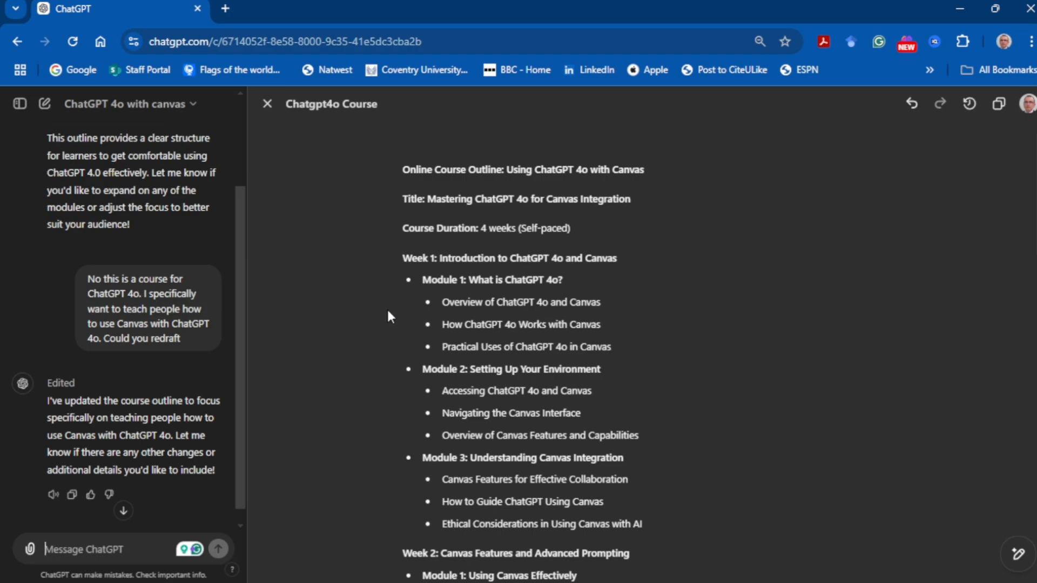
Step: Request "Please detail the course content for each module and the likely learning hours required" and look through the expanded outline
text(Please detail the course content for each module and the likely learning hours required)
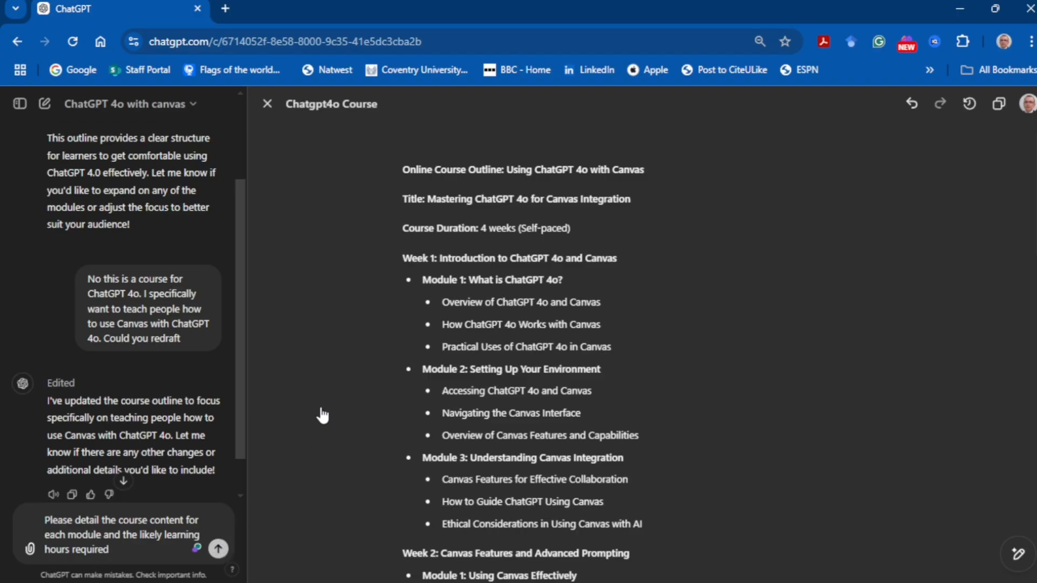
key(Return)
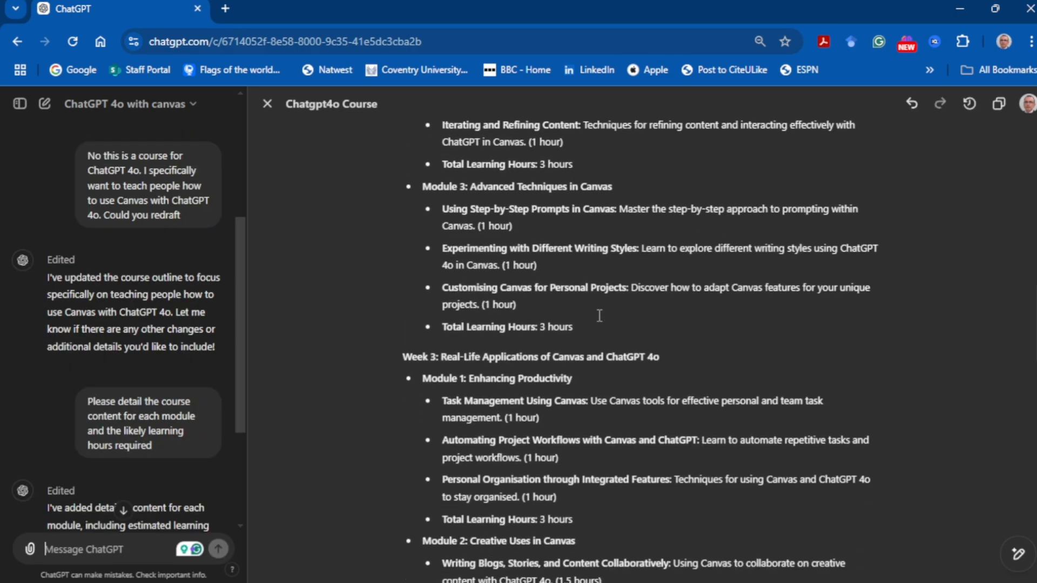
scroll(600, 315, down, 10)
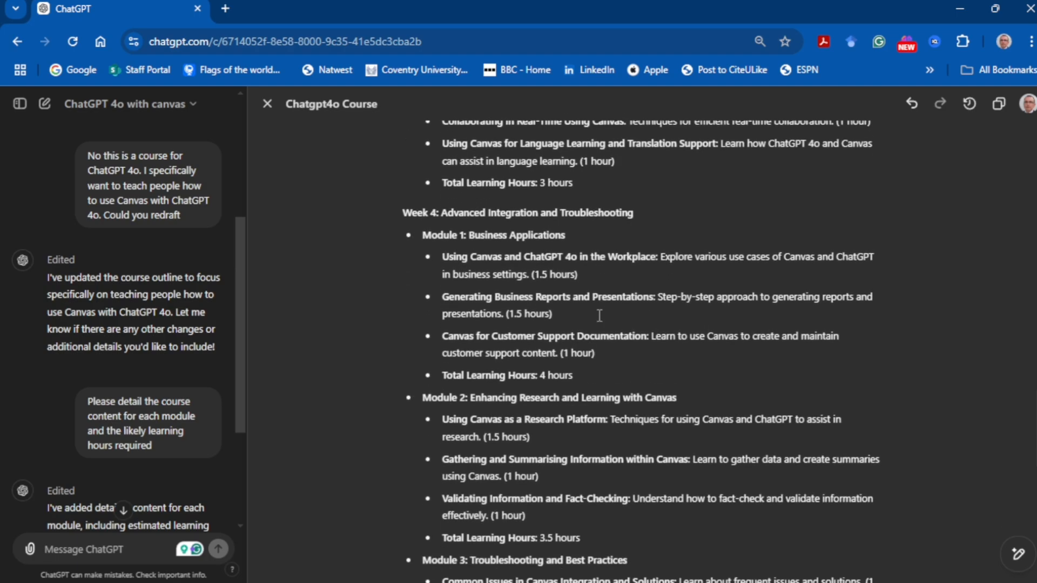
scroll(599, 315, down, 7)
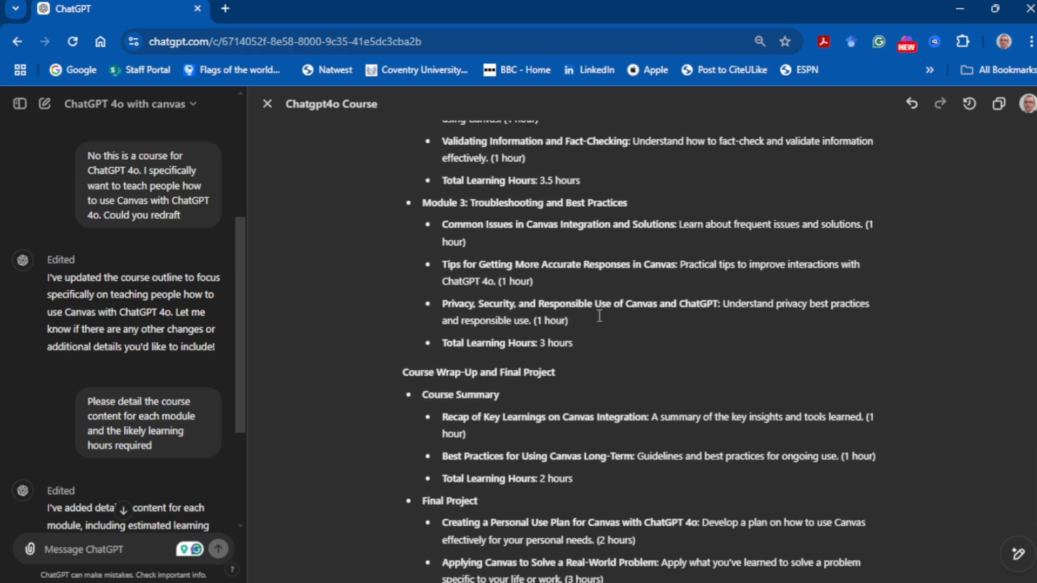
scroll(600, 315, down, 5)
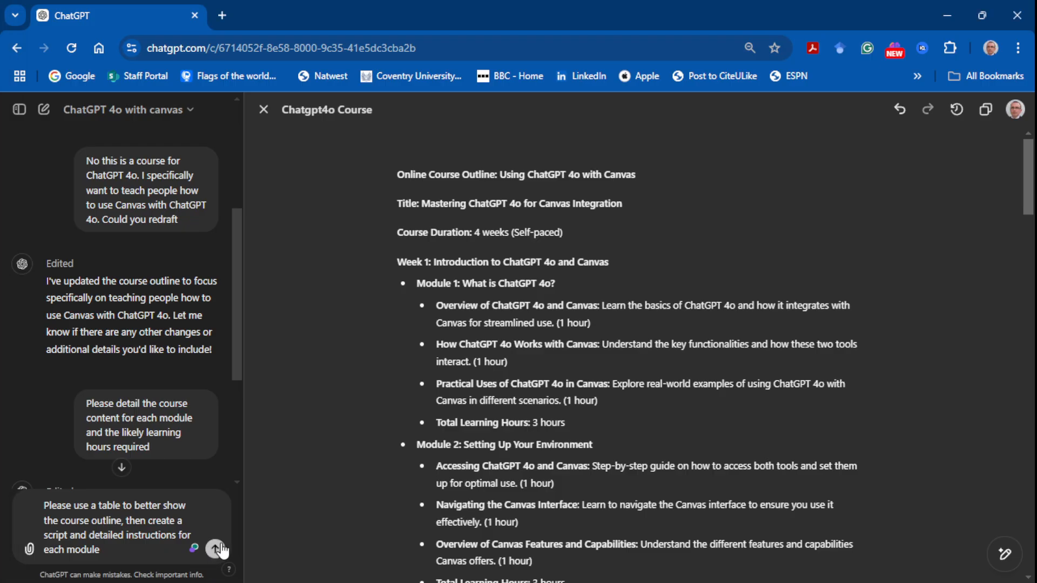
Step: Request a table to better show the course outline plus a script and detailed instructions for each module, and read through the document
click(822, 454)
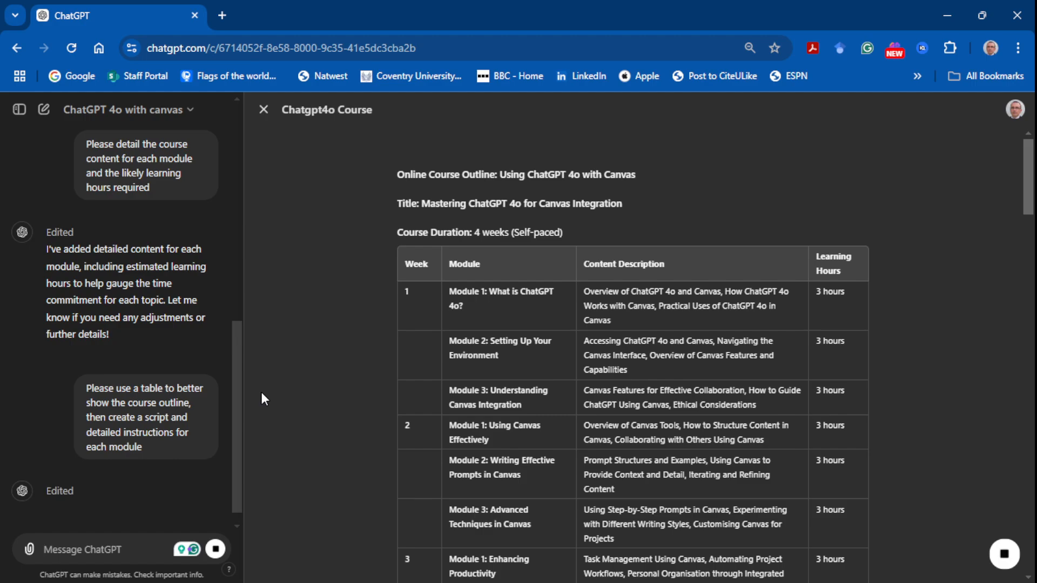
scroll(335, 322, down, 8)
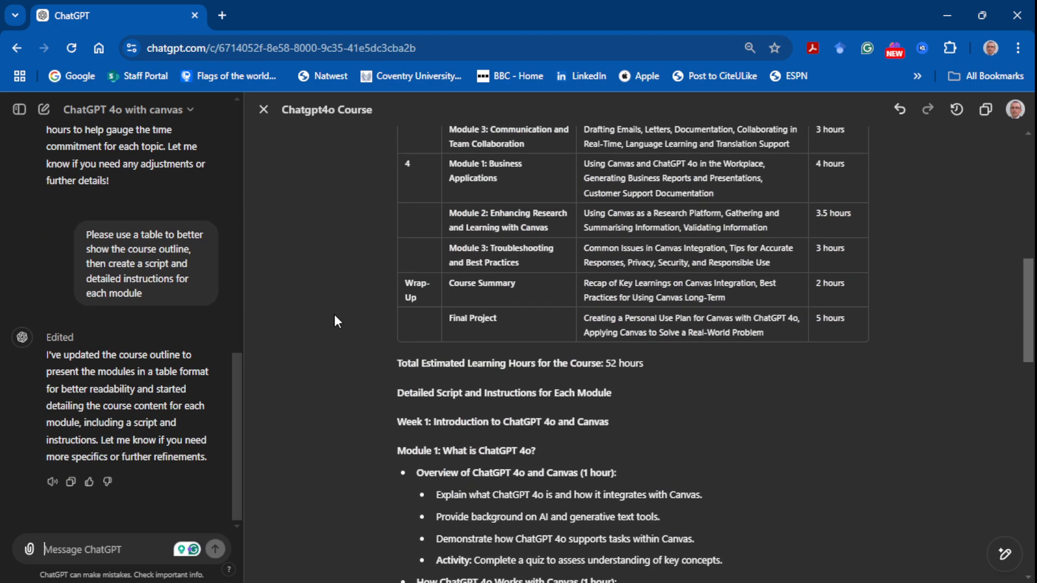
scroll(335, 319, down, 4)
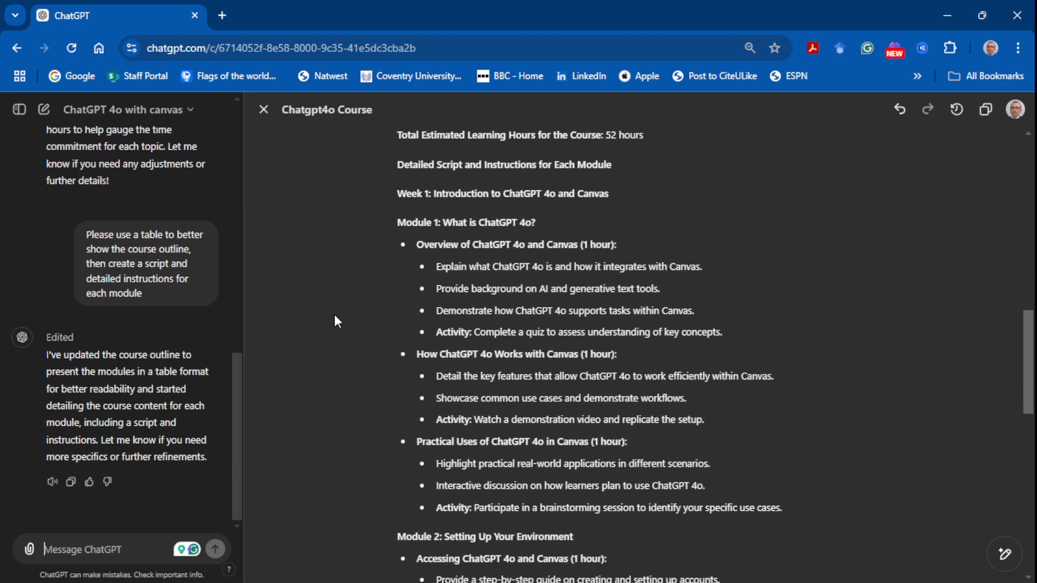
scroll(335, 321, down, 1)
scroll(335, 322, up, 2)
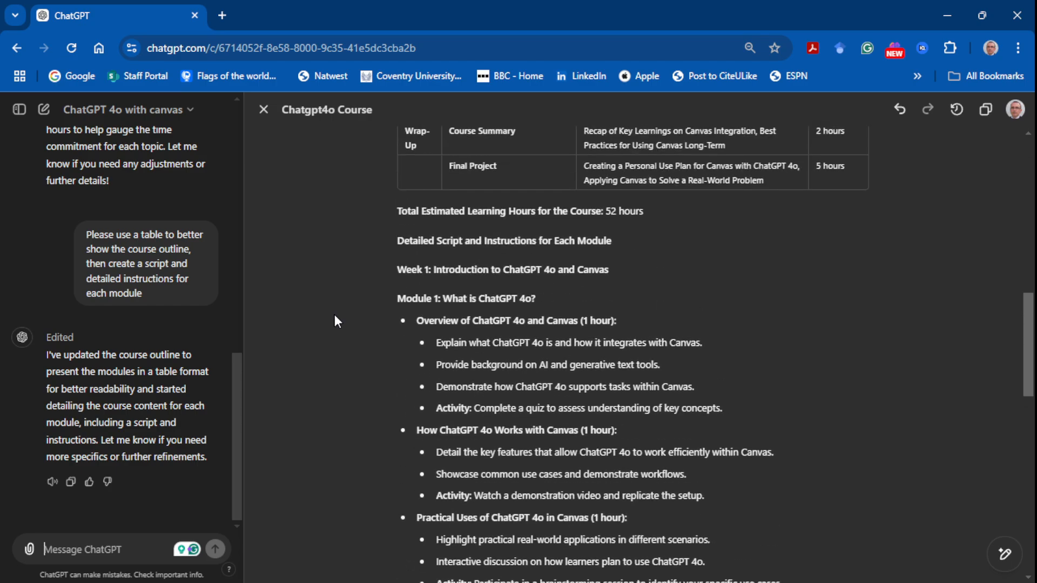
scroll(335, 321, down, 1)
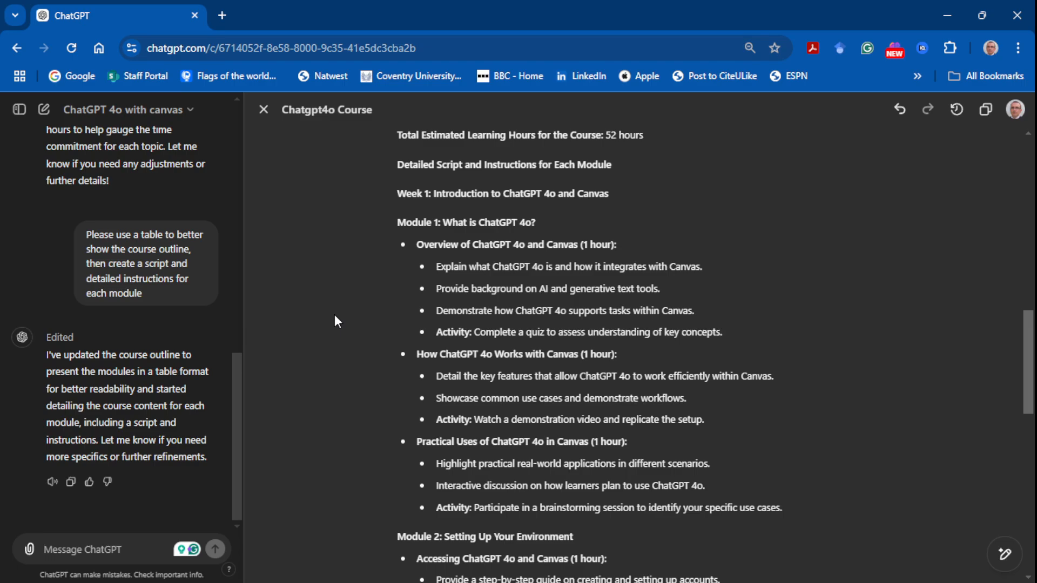
scroll(335, 322, down, 1)
scroll(335, 321, down, 3)
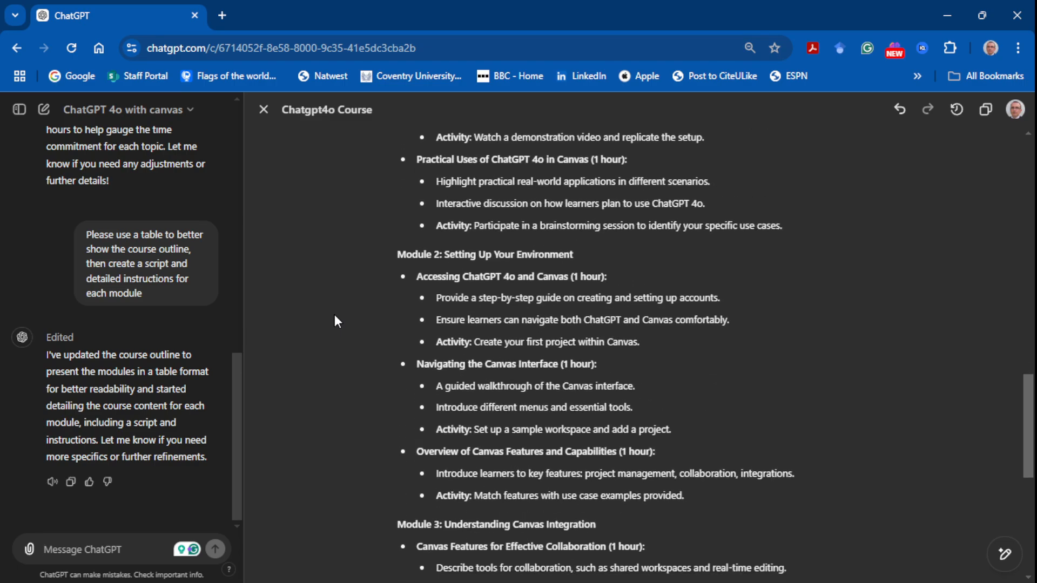
scroll(335, 322, down, 1)
scroll(335, 321, down, 1)
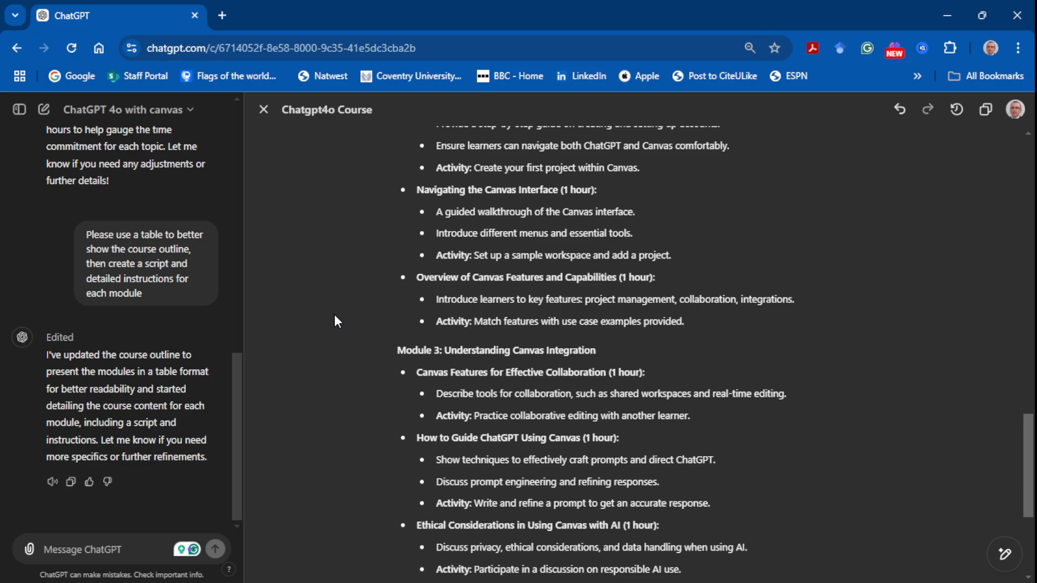
scroll(335, 322, down, 1)
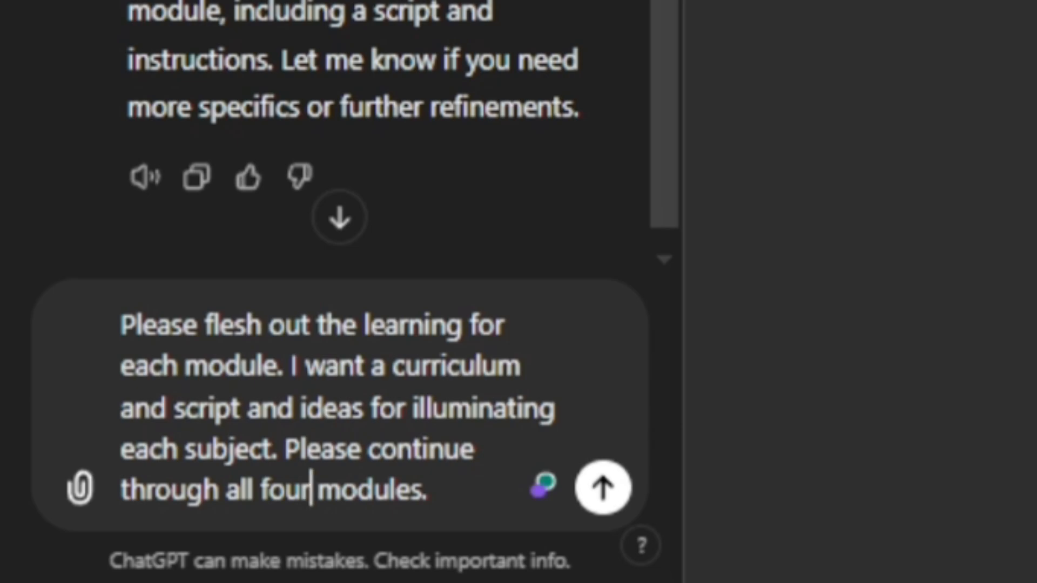
Step: Request fleshed-out learning for all four modules, with a curriculum, script and ideas for illuminating each subject, and review the chat reply
click(602, 486)
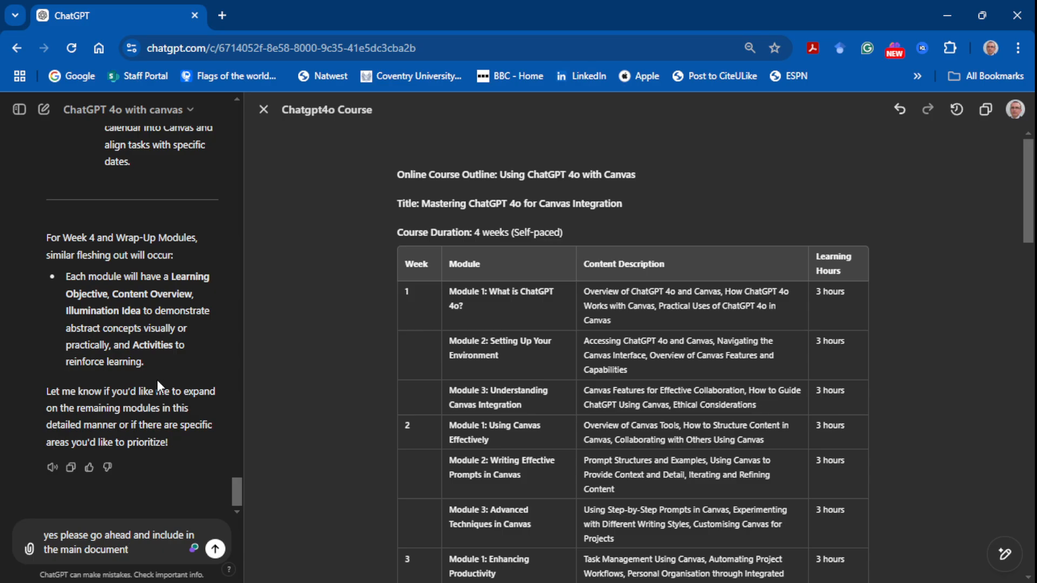
scroll(157, 380, up, 6)
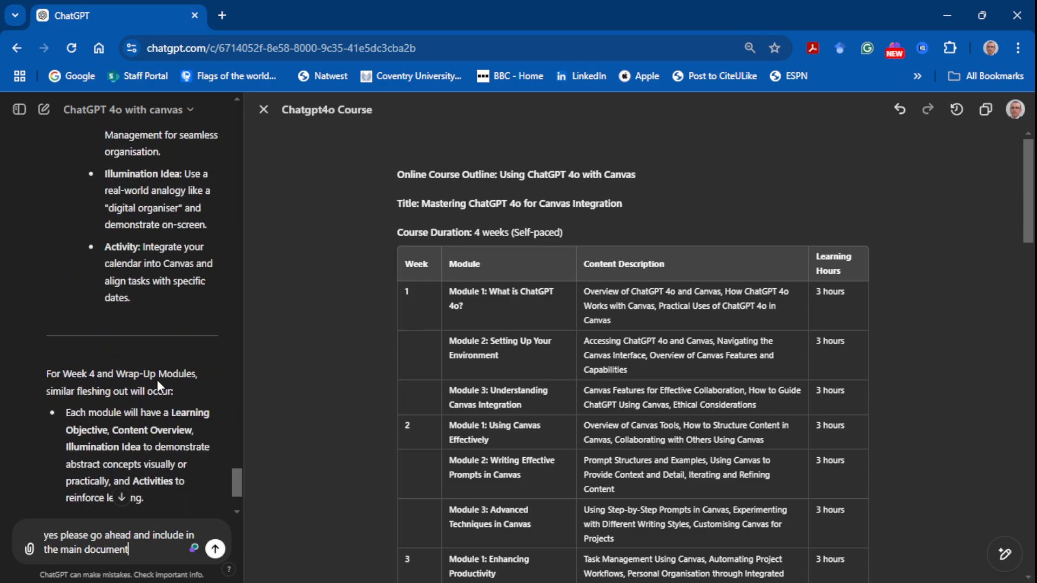
scroll(157, 381, down, 6)
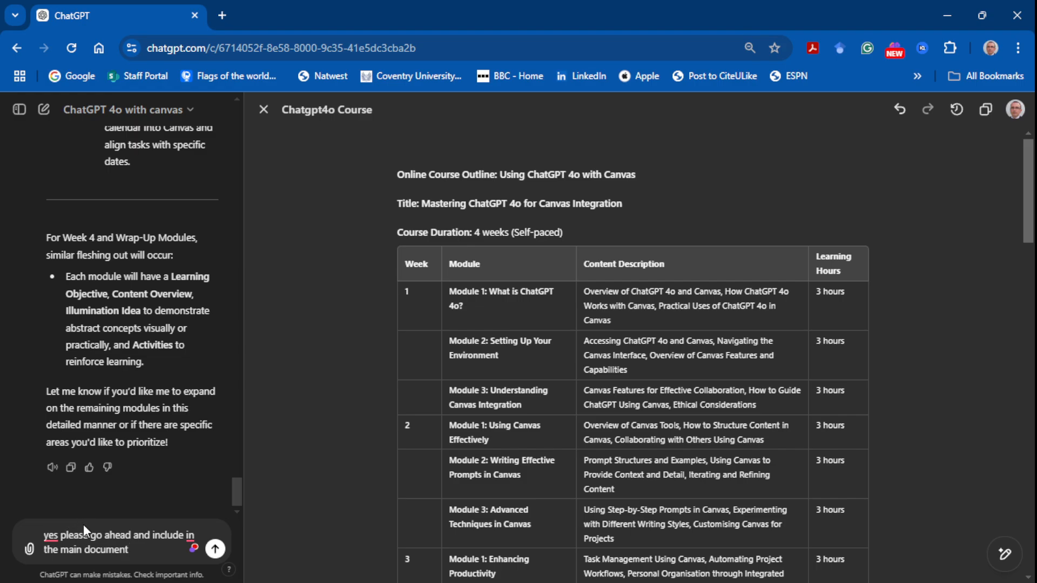
Step: Request "yes please go ahead and include in the main document" and look through the course document down to the Course Wrap-Up
click(216, 550)
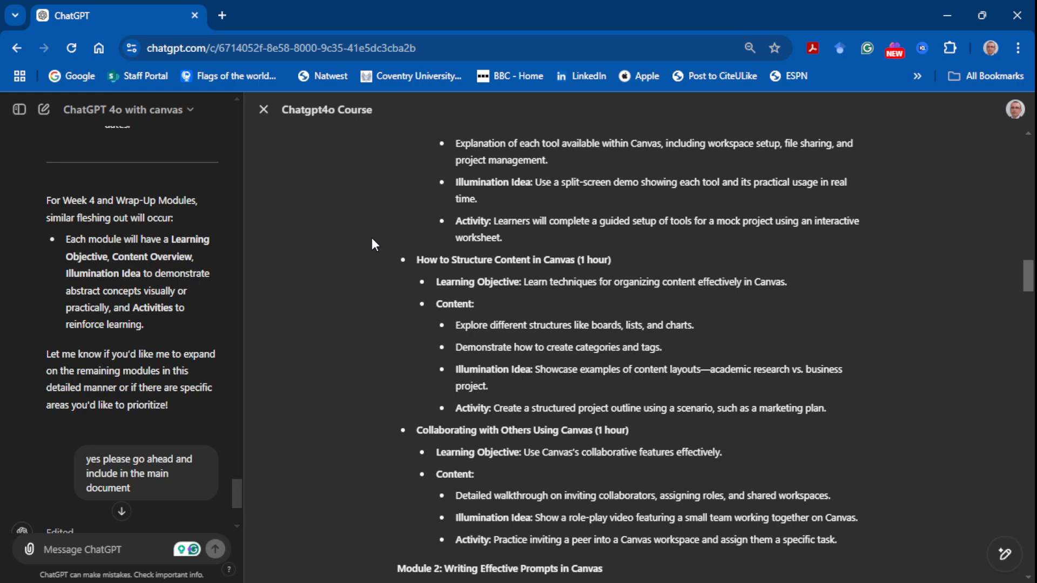
scroll(371, 243, down, 8)
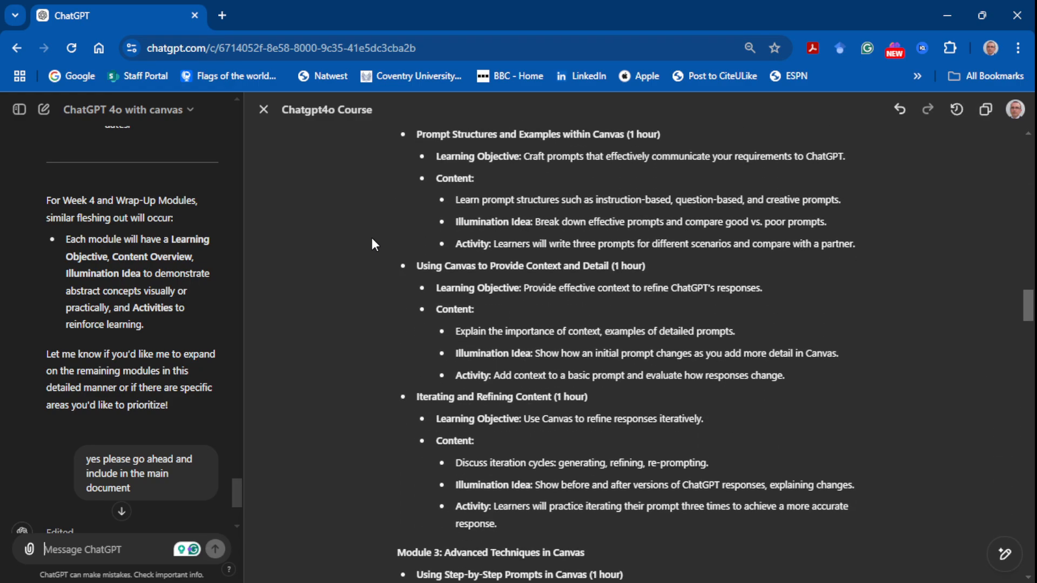
scroll(372, 244, down, 3)
scroll(372, 244, down, 10)
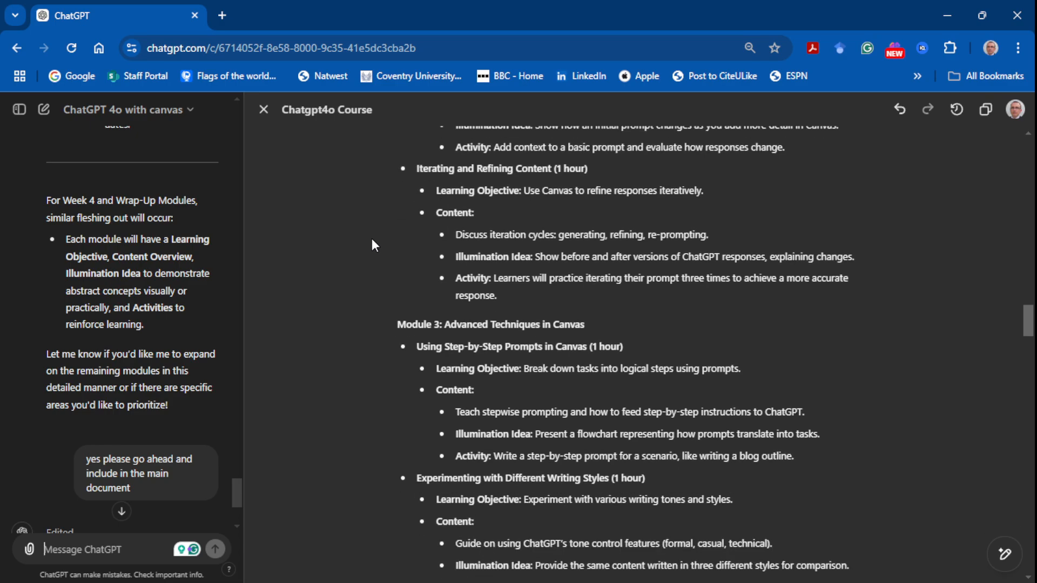
scroll(372, 238, down, 15)
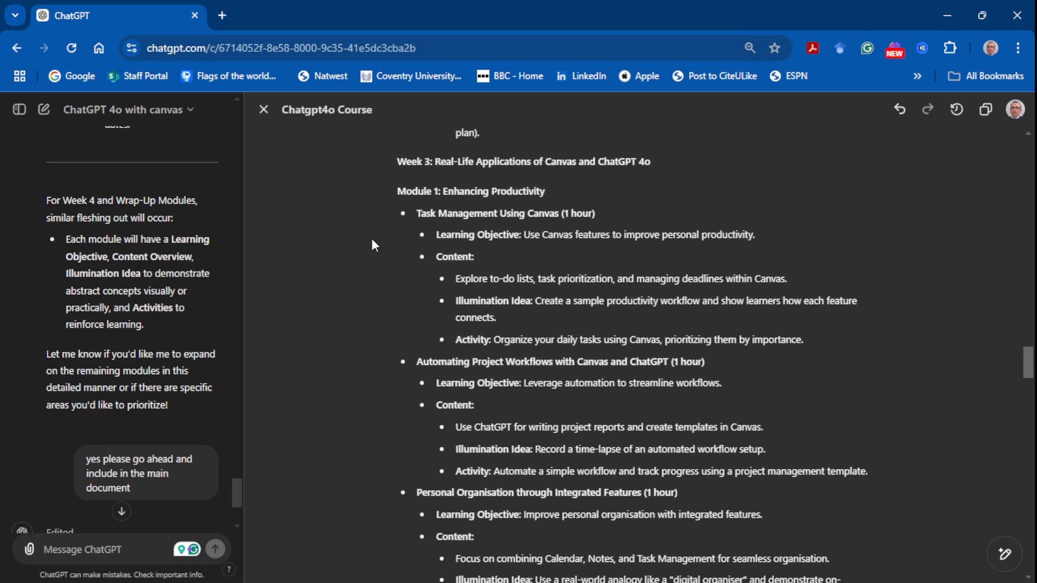
scroll(371, 247, down, 6)
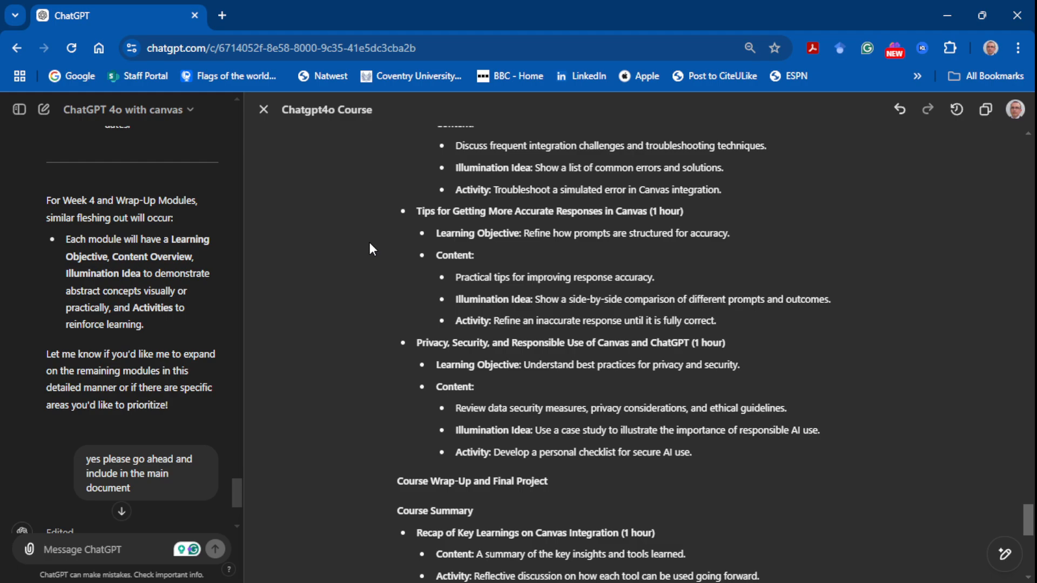
Step: Read the course document's closing sections, from the Course Wrap-Up and Final Project to the total estimated learning hours
scroll(370, 242, down, 4)
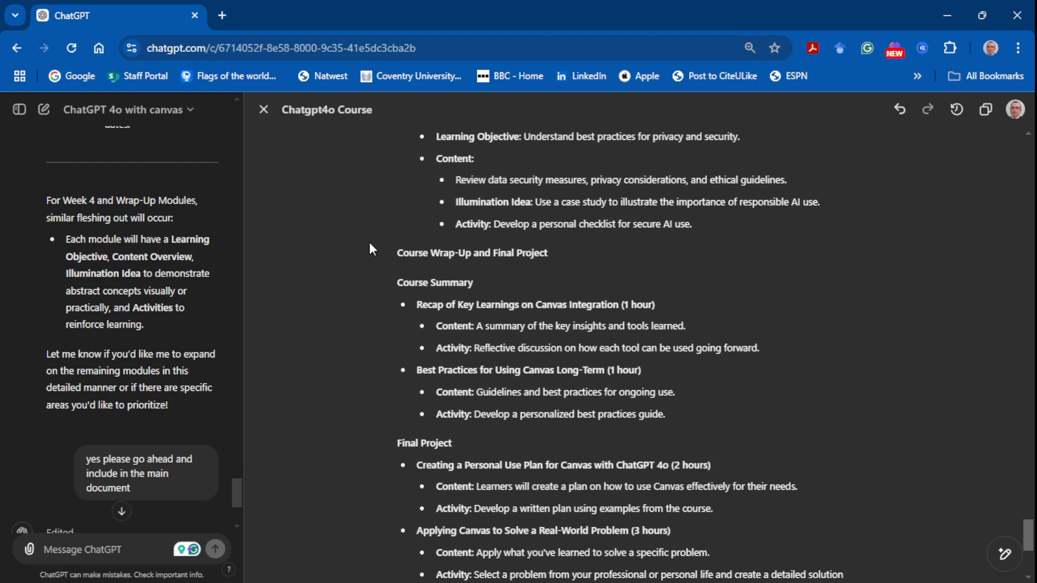
scroll(370, 244, down, 4)
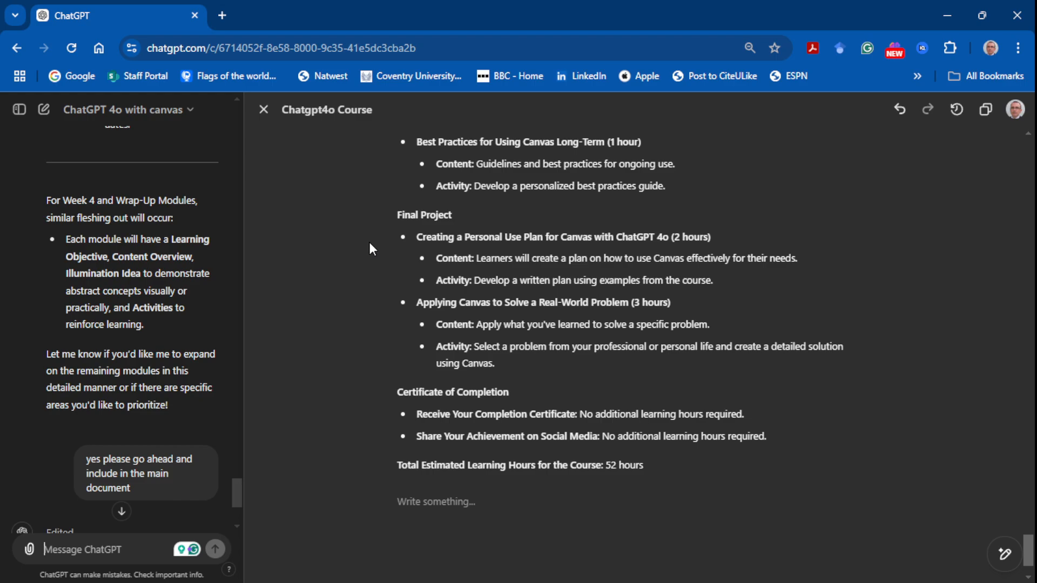
scroll(370, 244, down, 1)
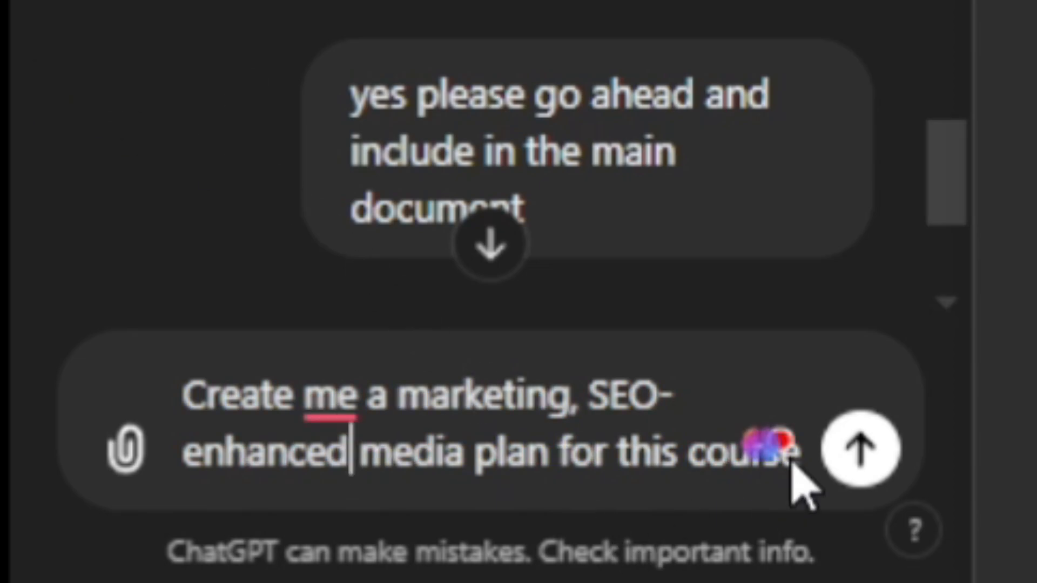
Step: Request "Create me a marketing, SEO-enhanced media plan for this course" and review its audience, keyword and content marketing sections
click(861, 448)
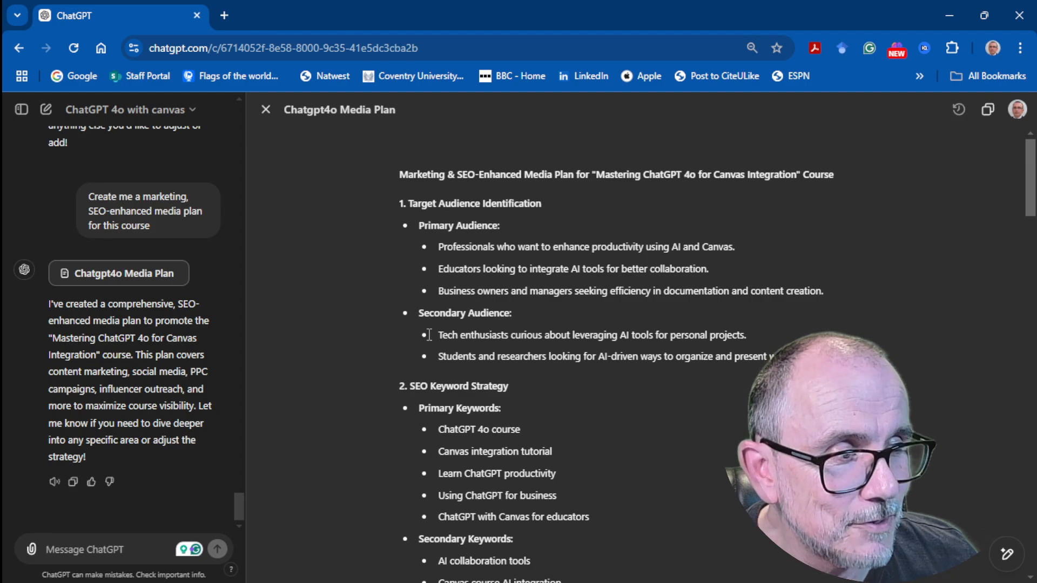
scroll(414, 335, down, 2)
scroll(415, 335, down, 1)
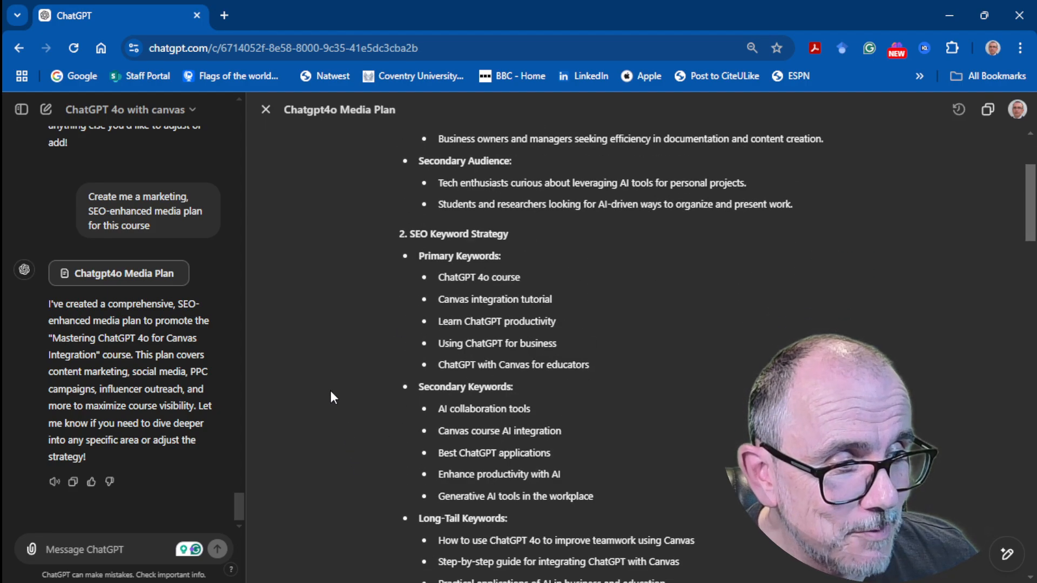
scroll(348, 389, down, 4)
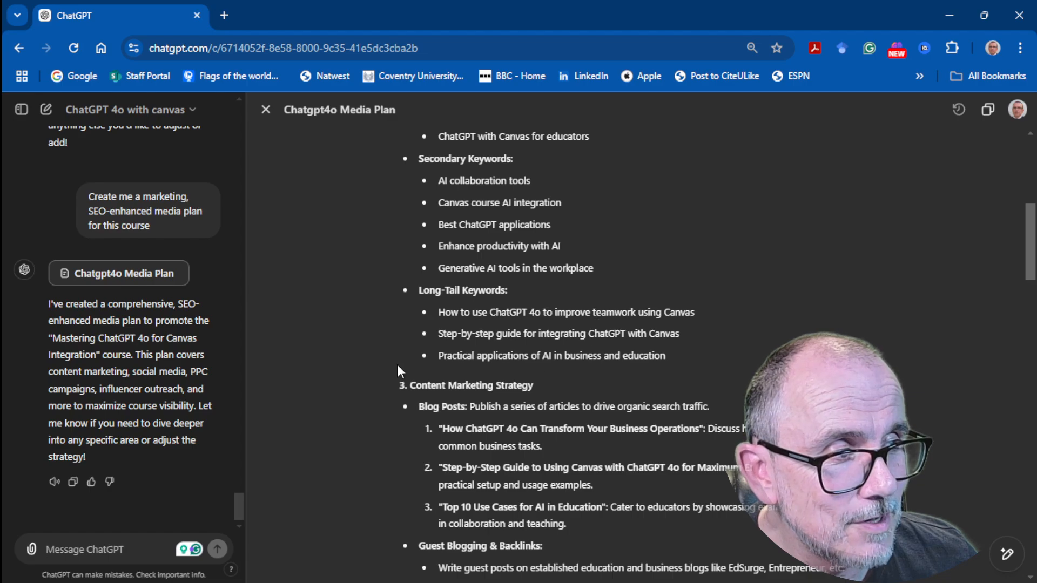
scroll(387, 353, down, 2)
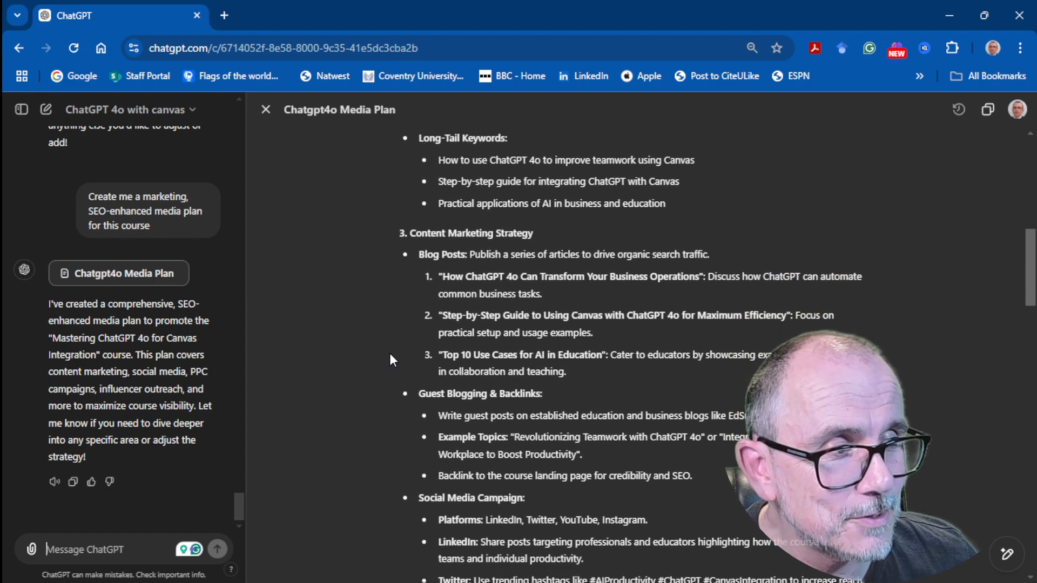
scroll(390, 355, down, 3)
scroll(390, 355, down, 2)
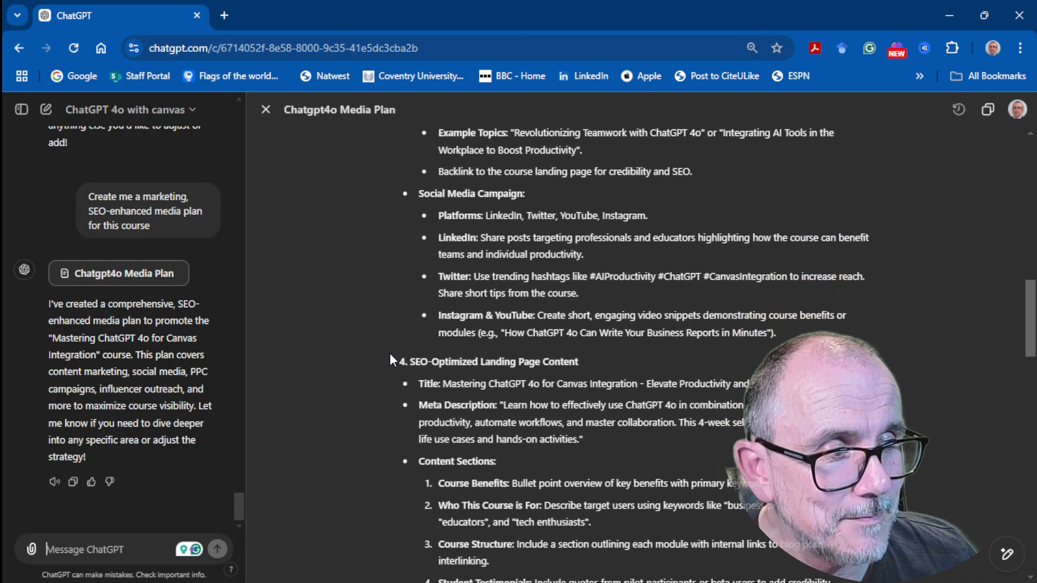
Step: Read the rest of the media plan, from the landing page content and PPC campaigns through to the Timeline Overview
scroll(390, 353, down, 2)
scroll(390, 353, down, 3)
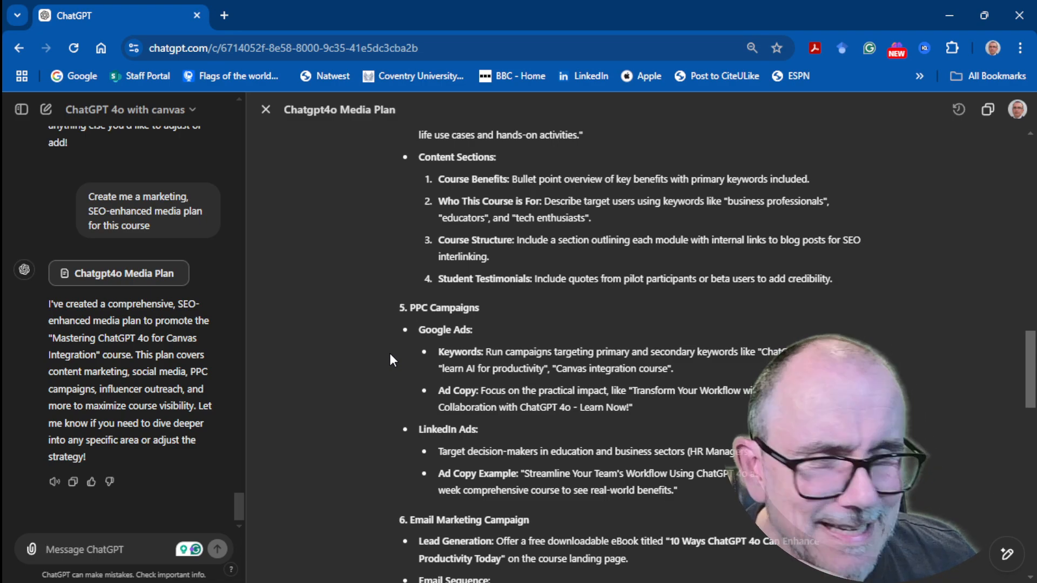
scroll(390, 359, down, 3)
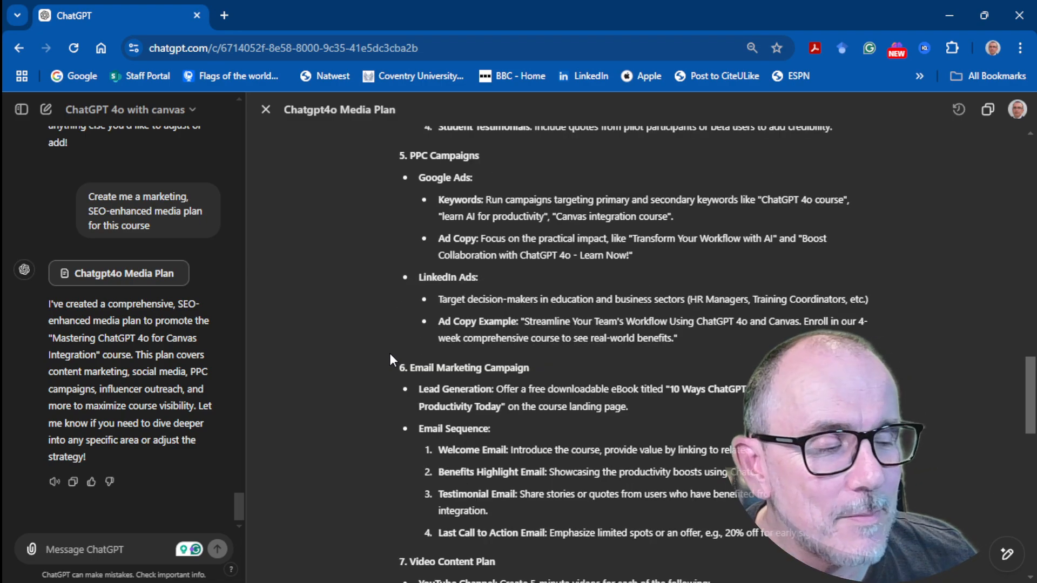
scroll(390, 359, down, 2)
scroll(390, 355, down, 5)
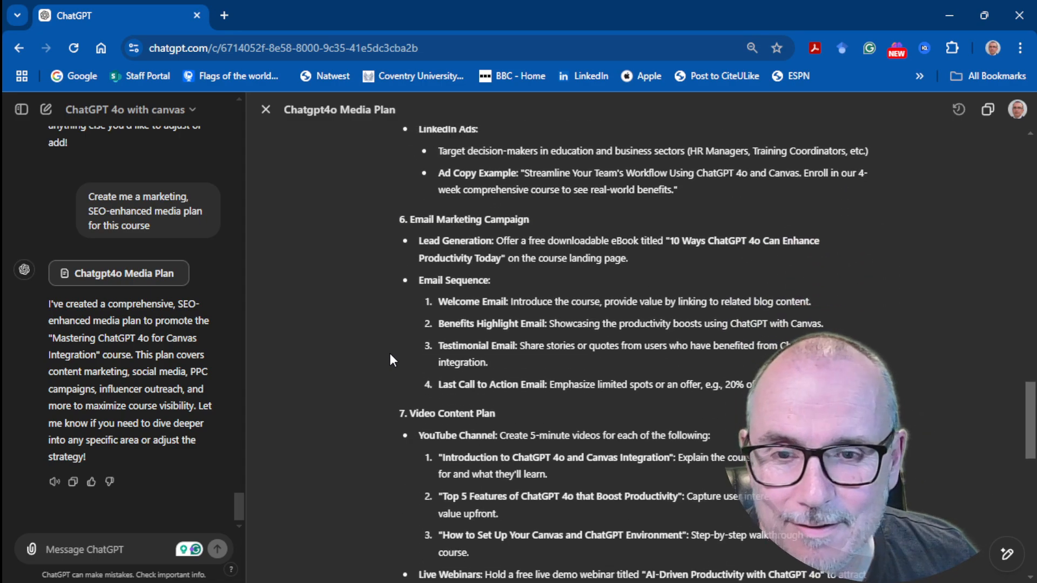
scroll(390, 359, down, 2)
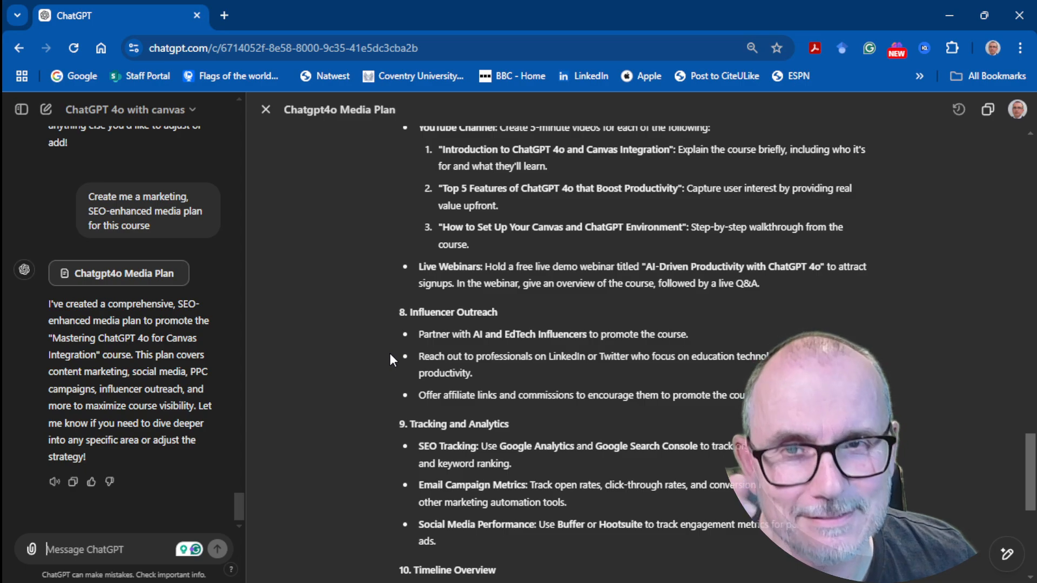
scroll(390, 355, down, 3)
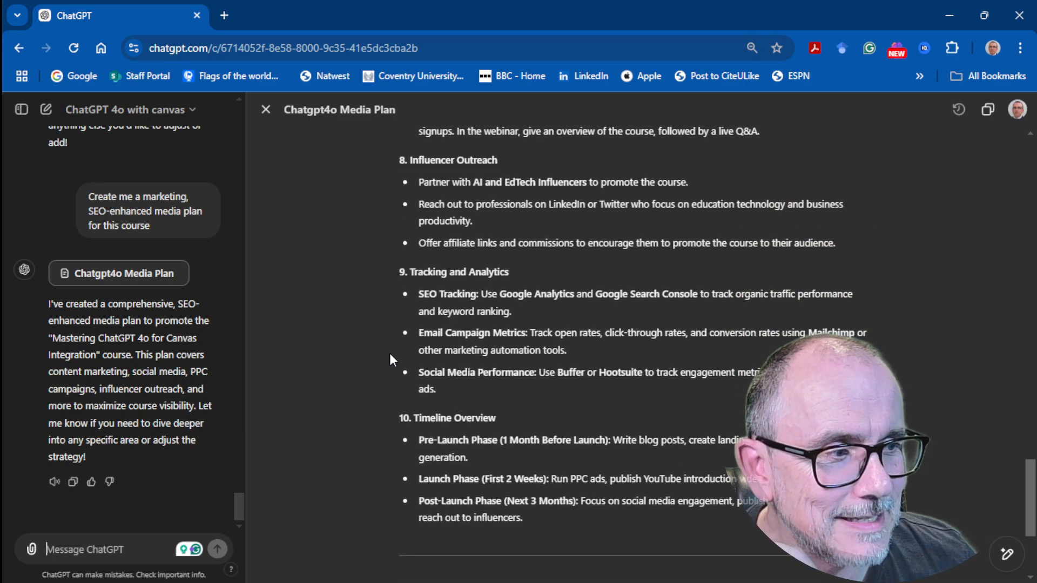
scroll(389, 356, down, 2)
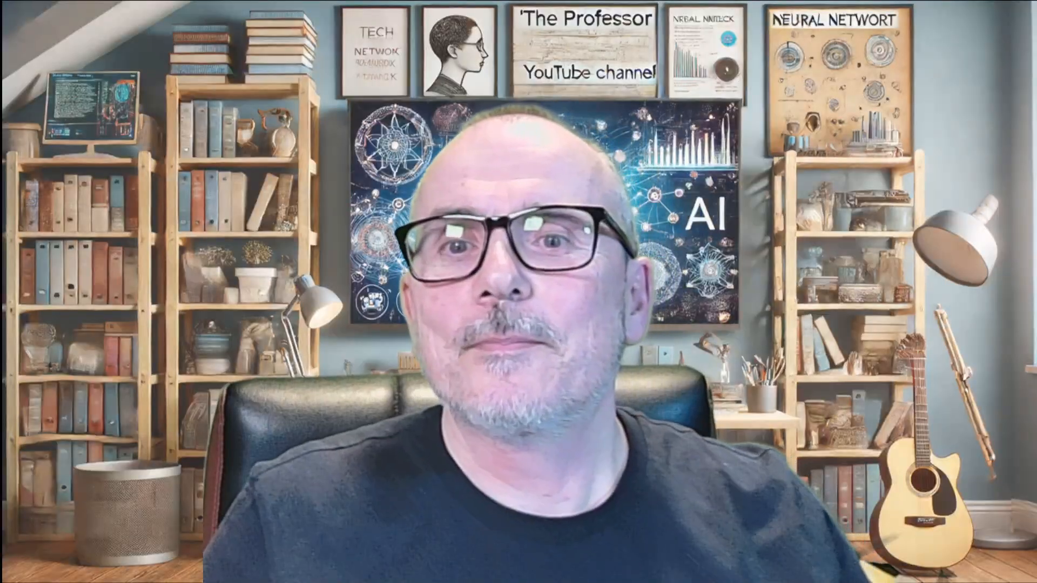